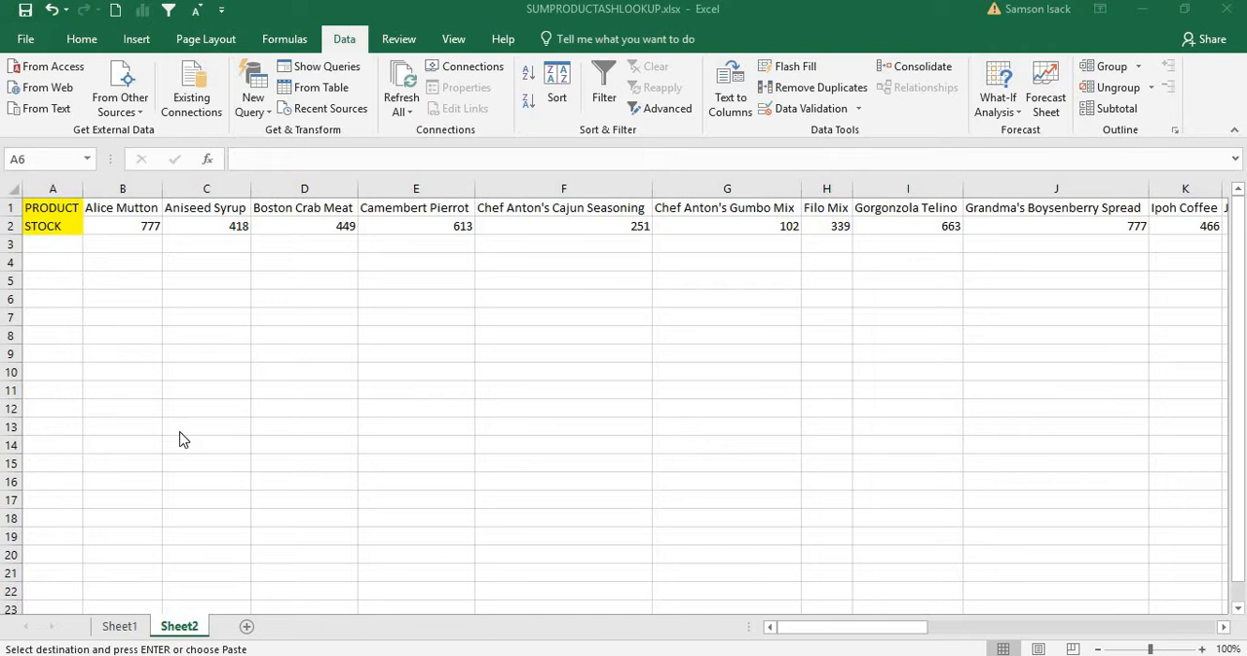
Step: Examine the horizontal table's PRODUCT row and STOCK row, matching the first product names with their stock cells
click(42, 211)
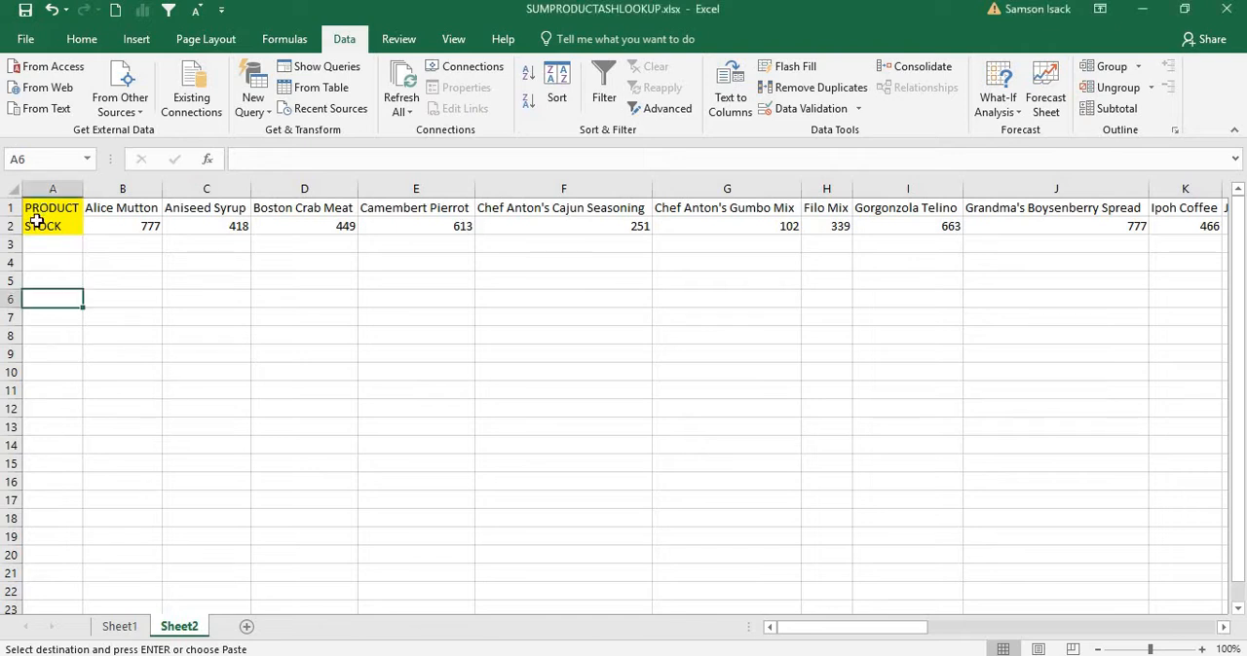
click(38, 223)
click(40, 209)
click(39, 227)
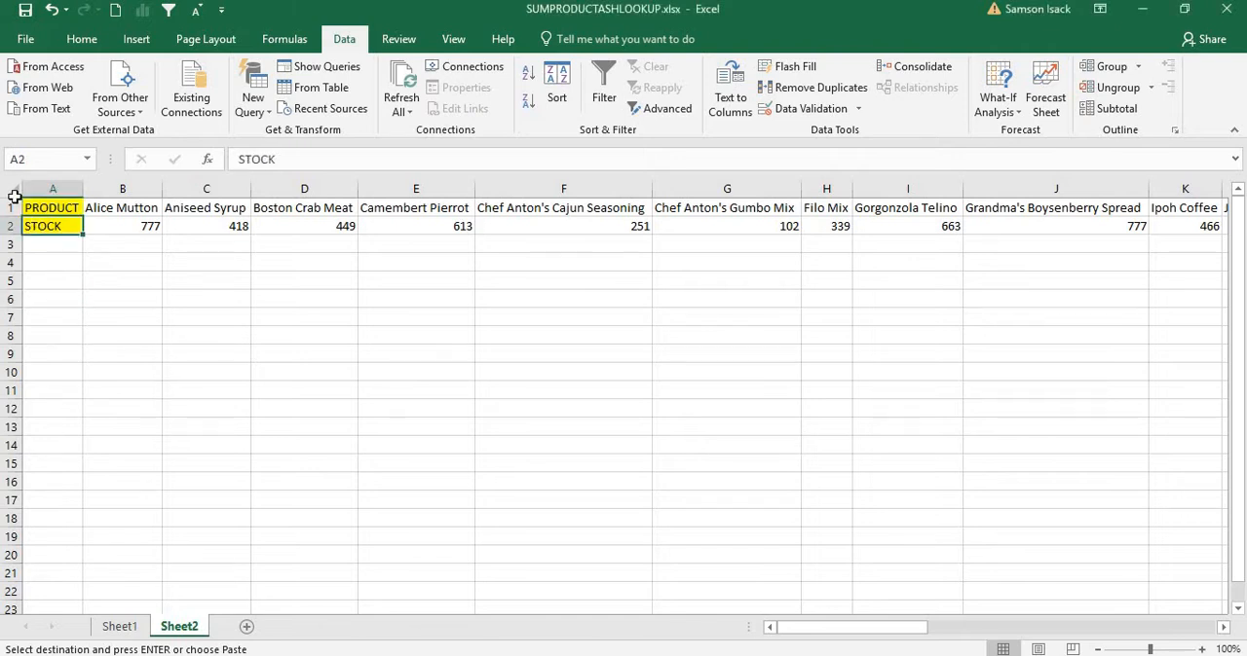
click(14, 205)
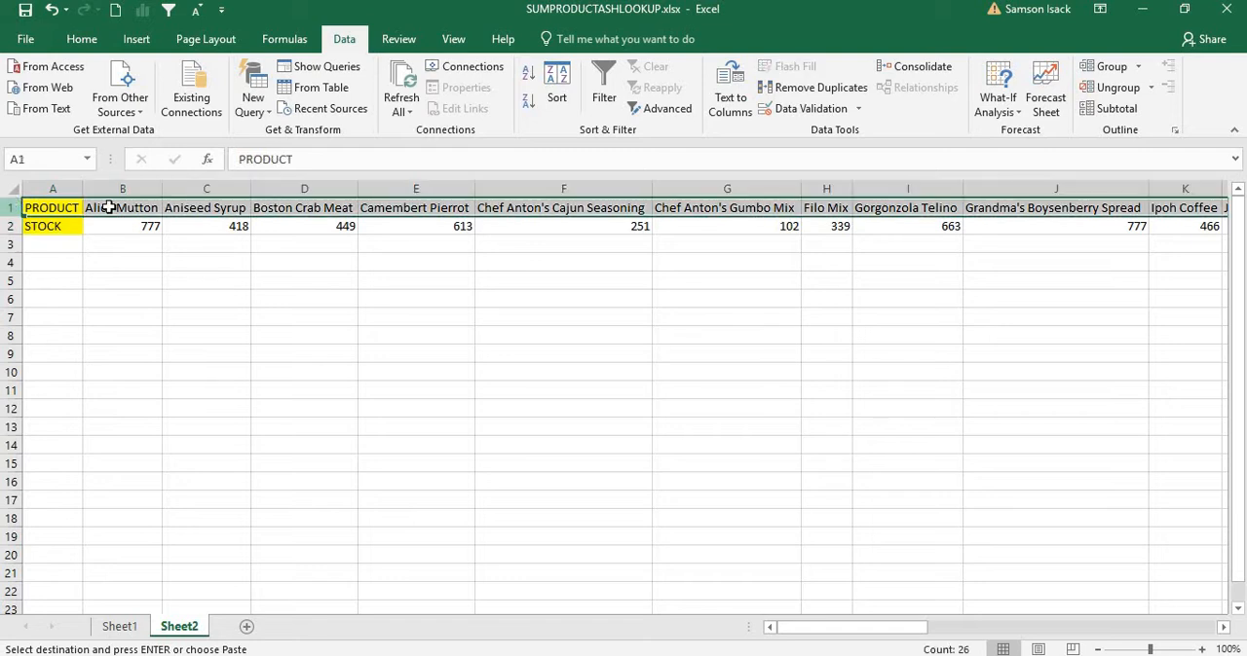
click(124, 209)
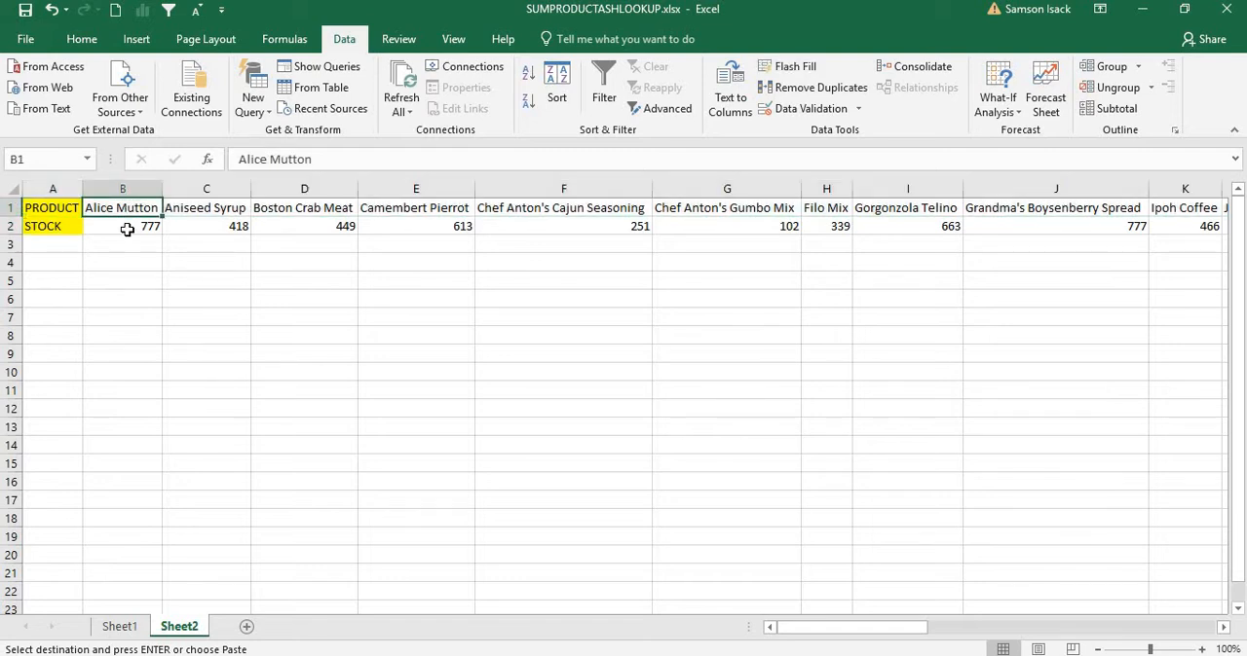
click(57, 229)
click(127, 229)
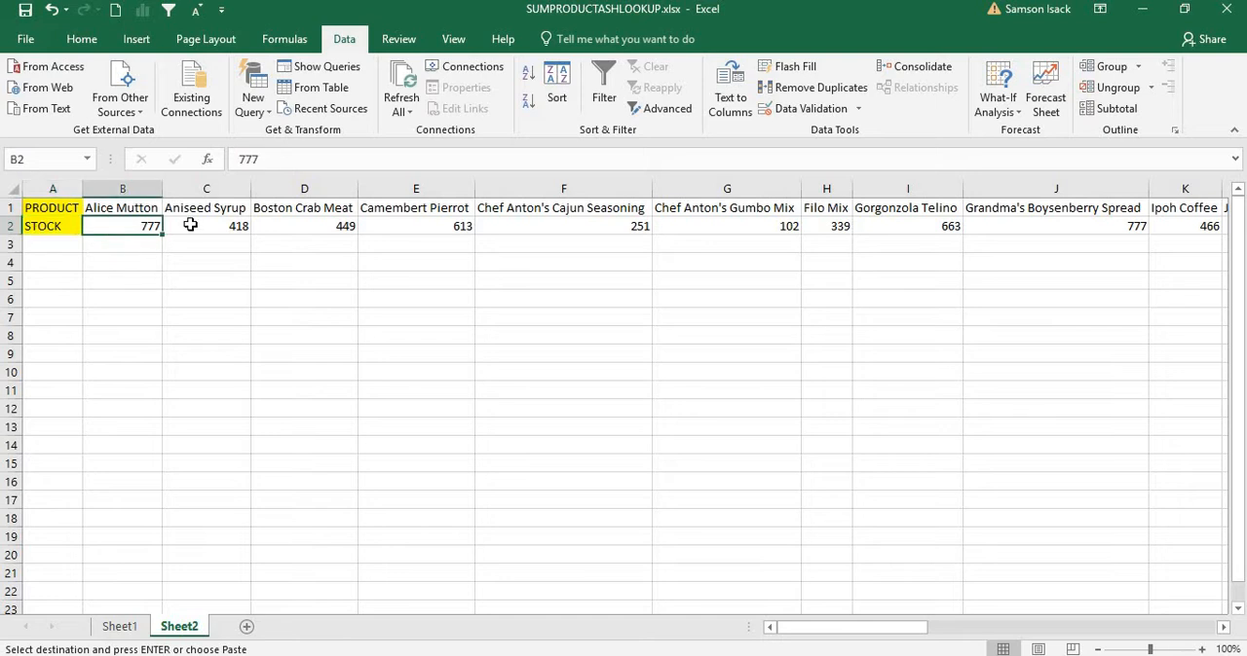
click(190, 225)
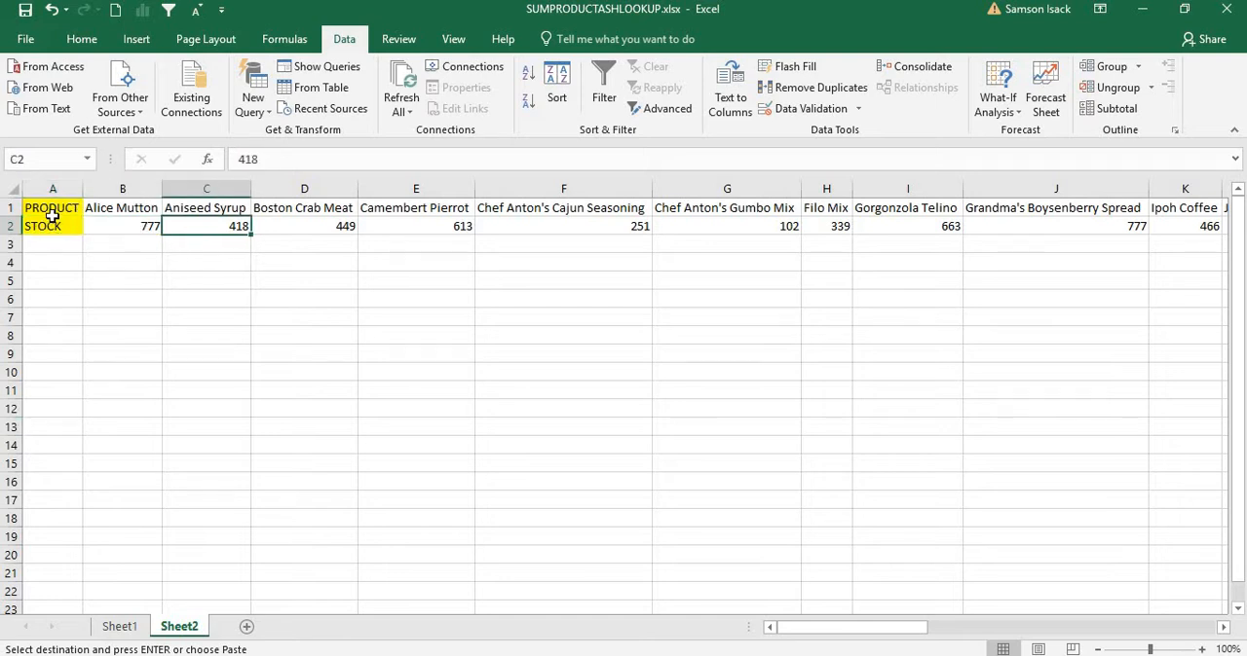
click(133, 208)
click(131, 227)
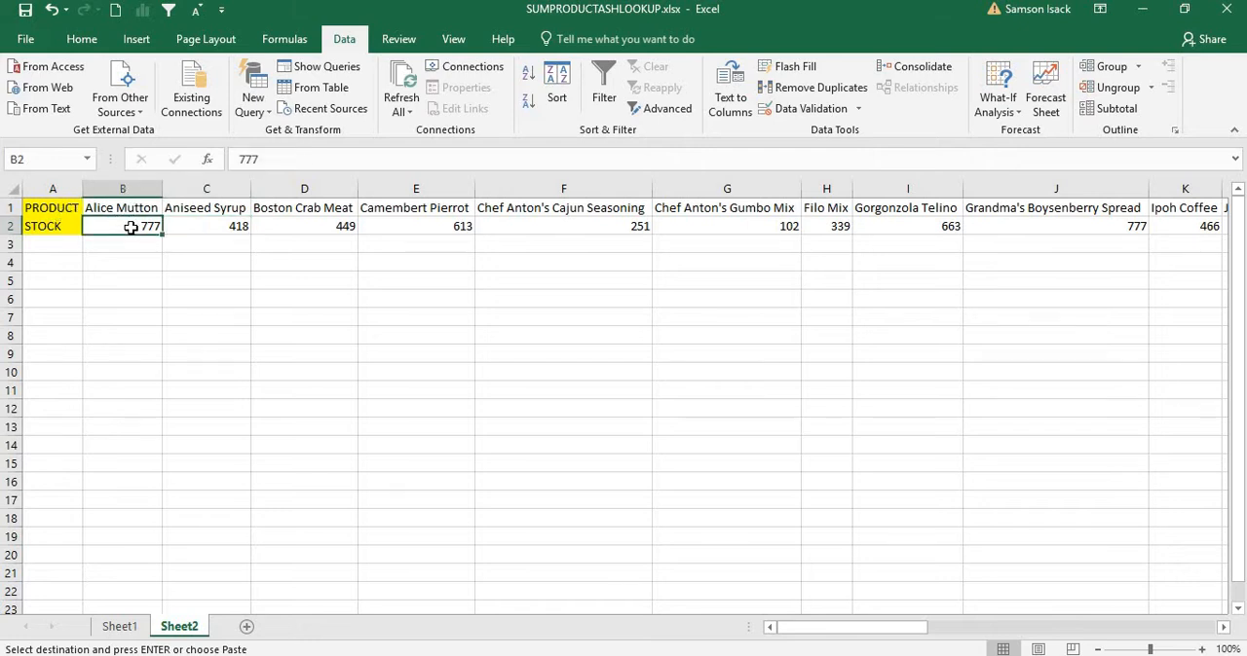
Step: Enter the label HLOOKUP in cell A7 below the product table
click(73, 343)
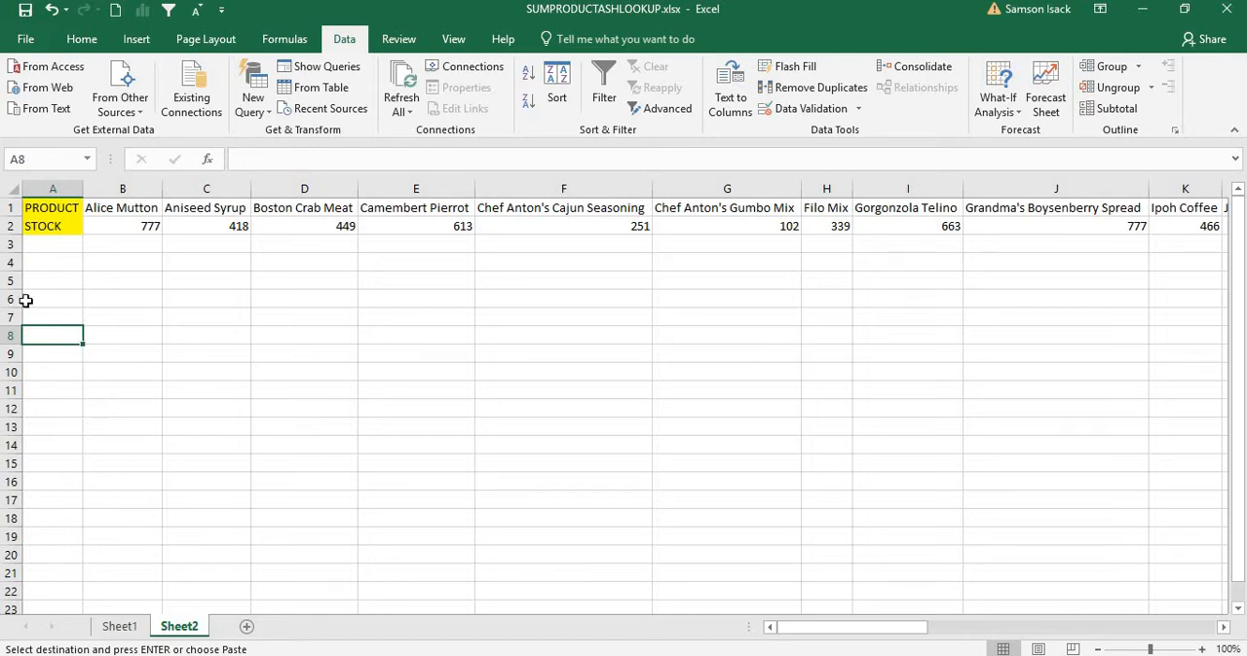
click(71, 313)
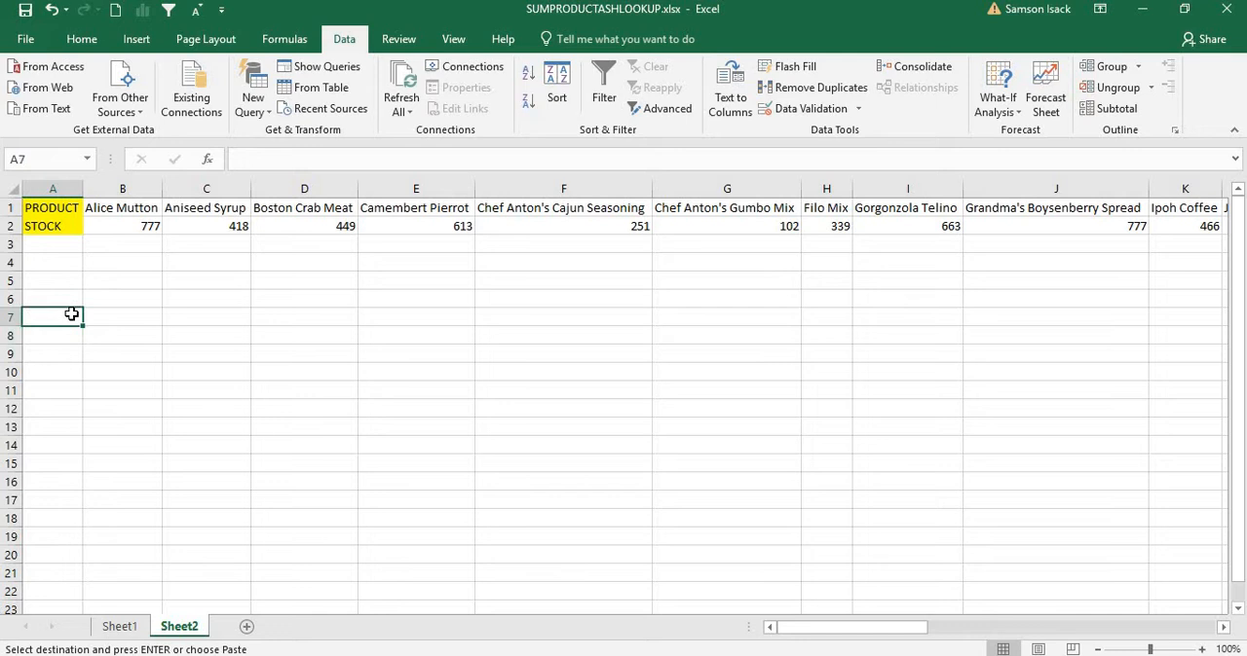
text(HLOOKUP)
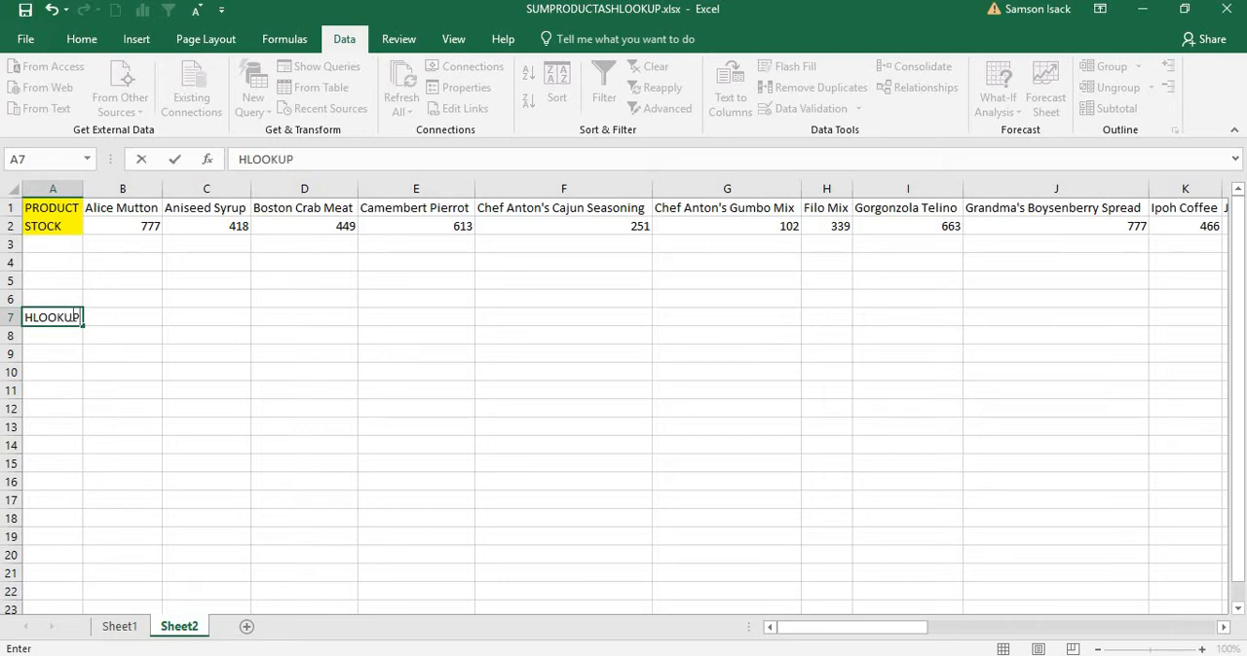
click(134, 339)
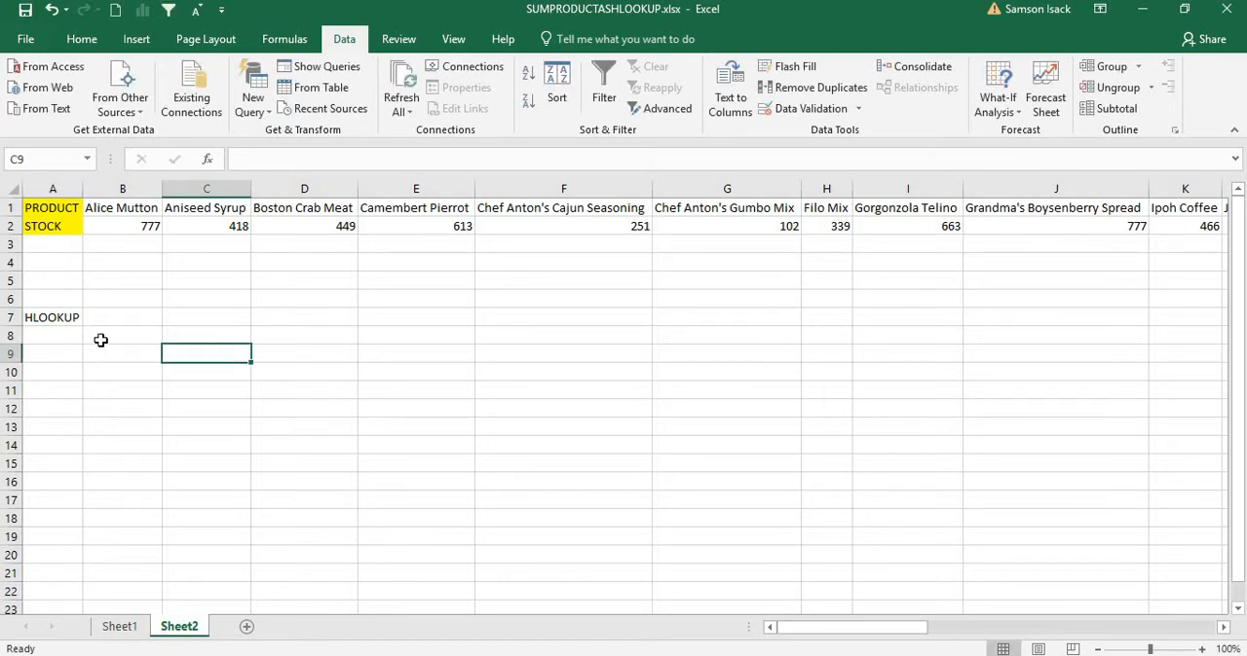
Step: Enter the label PRODUCT in cell A8, directly under the HLOOKUP label
click(65, 338)
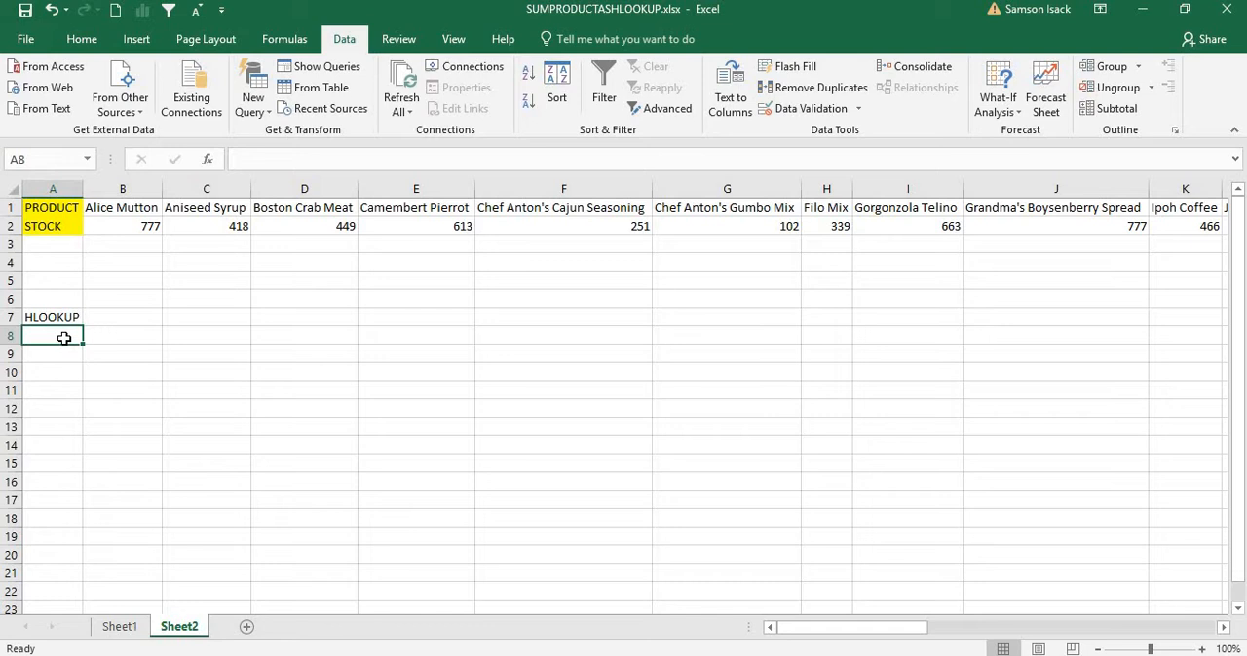
text(PRODUCT)
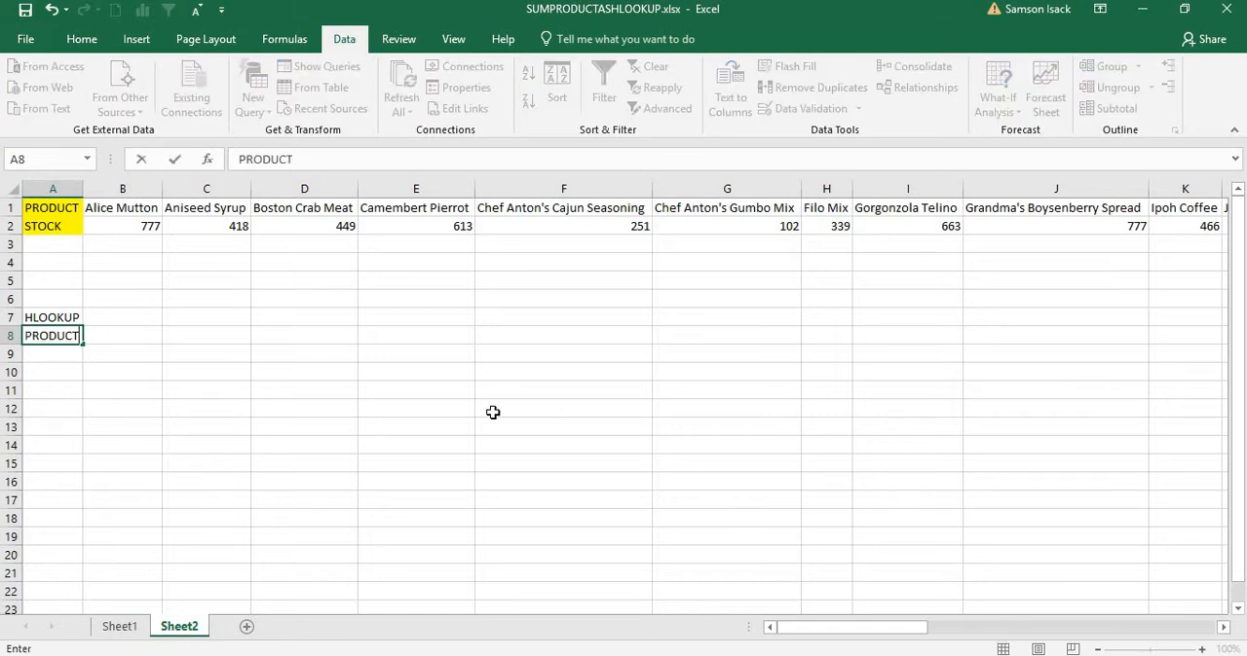
click(430, 406)
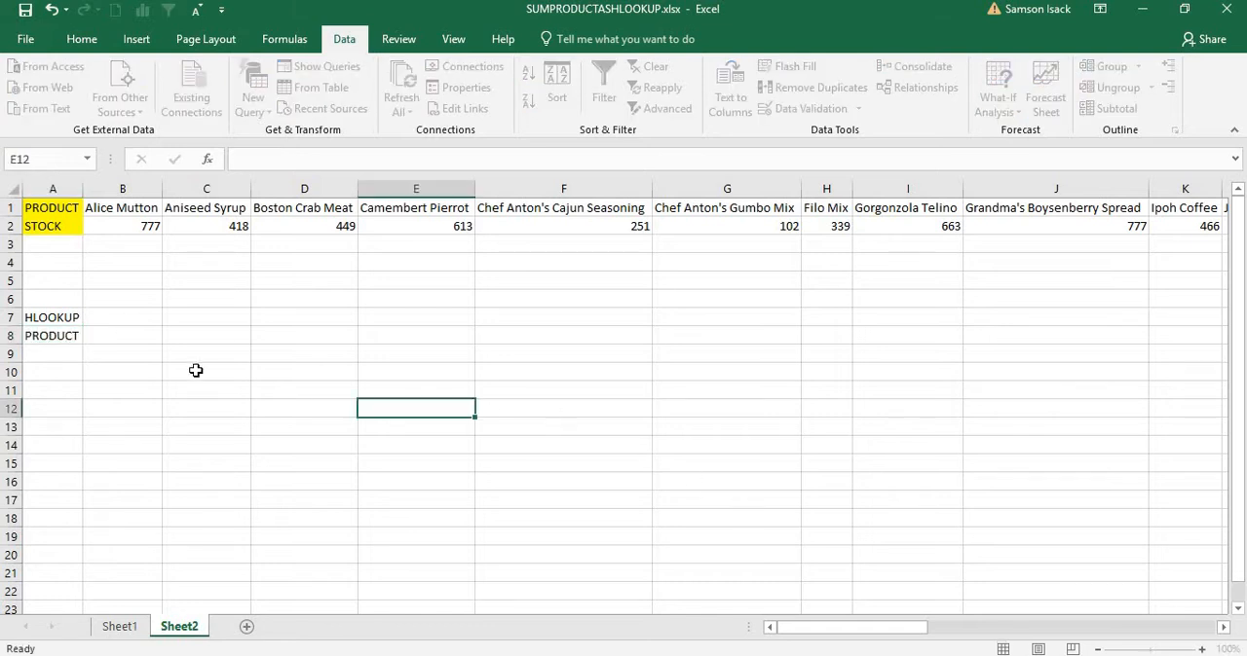
click(64, 337)
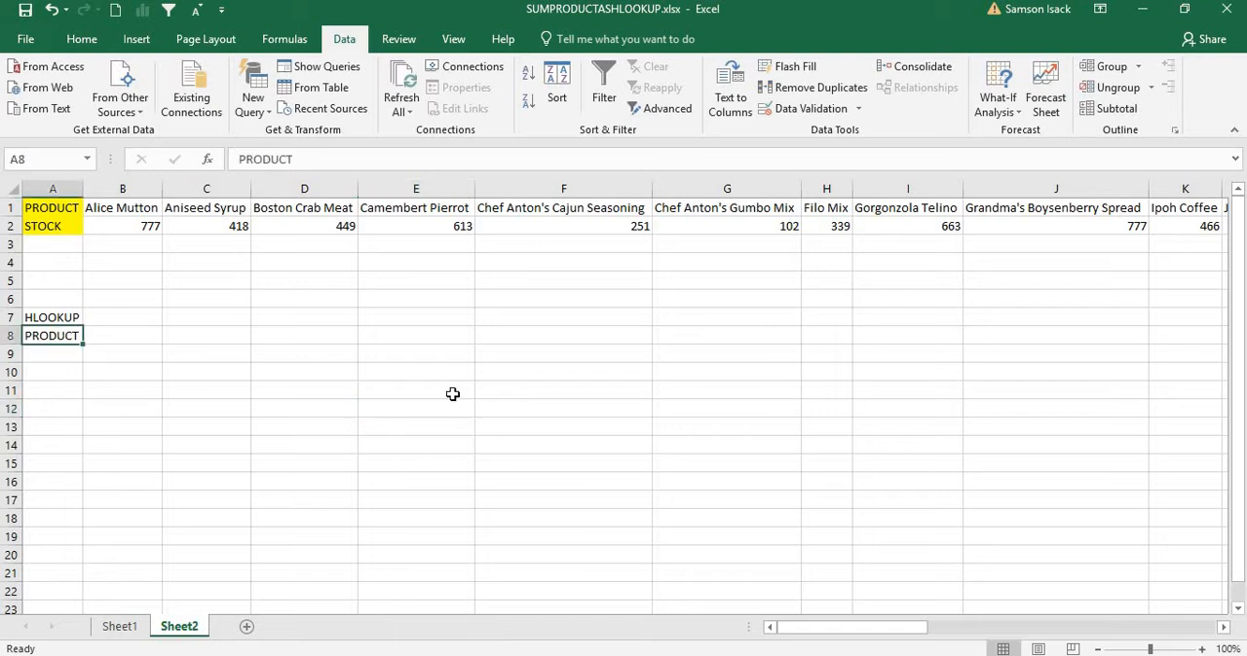
Step: Copy the product name Alice Mutton from cell B1 into cell B8 as the lookup value
click(1202, 649)
click(1201, 648)
click(1204, 649)
click(1203, 649)
click(1204, 648)
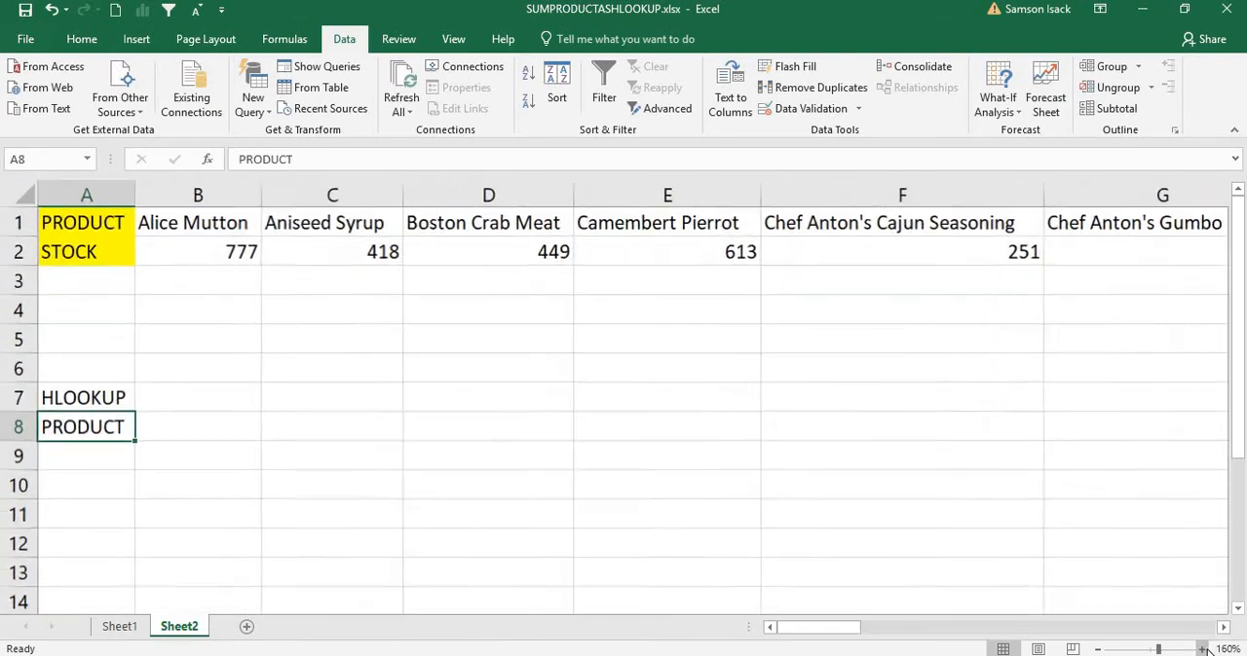
click(1203, 648)
click(1204, 649)
click(1203, 648)
click(1204, 649)
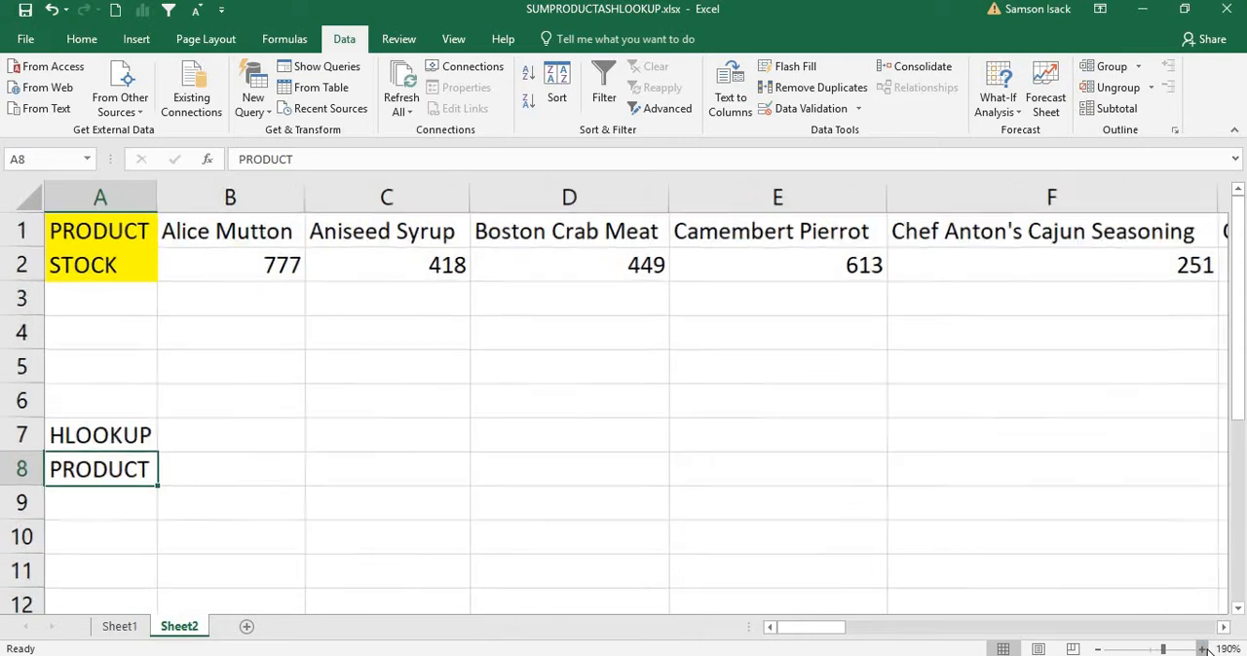
click(235, 448)
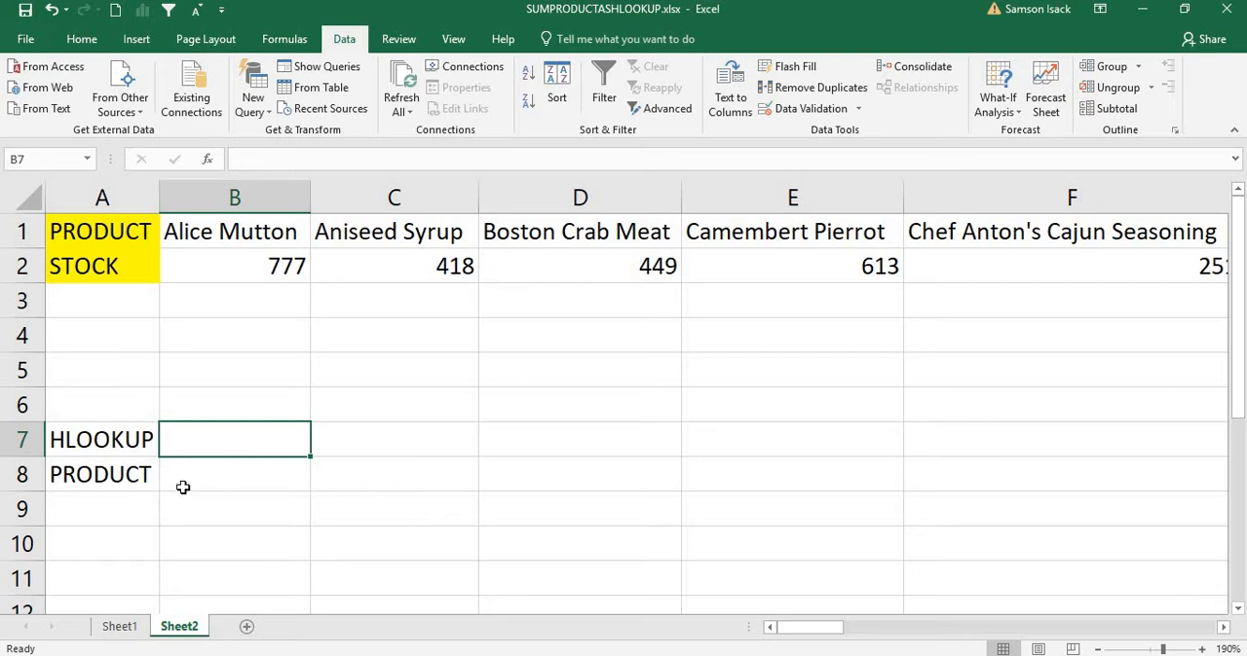
click(219, 471)
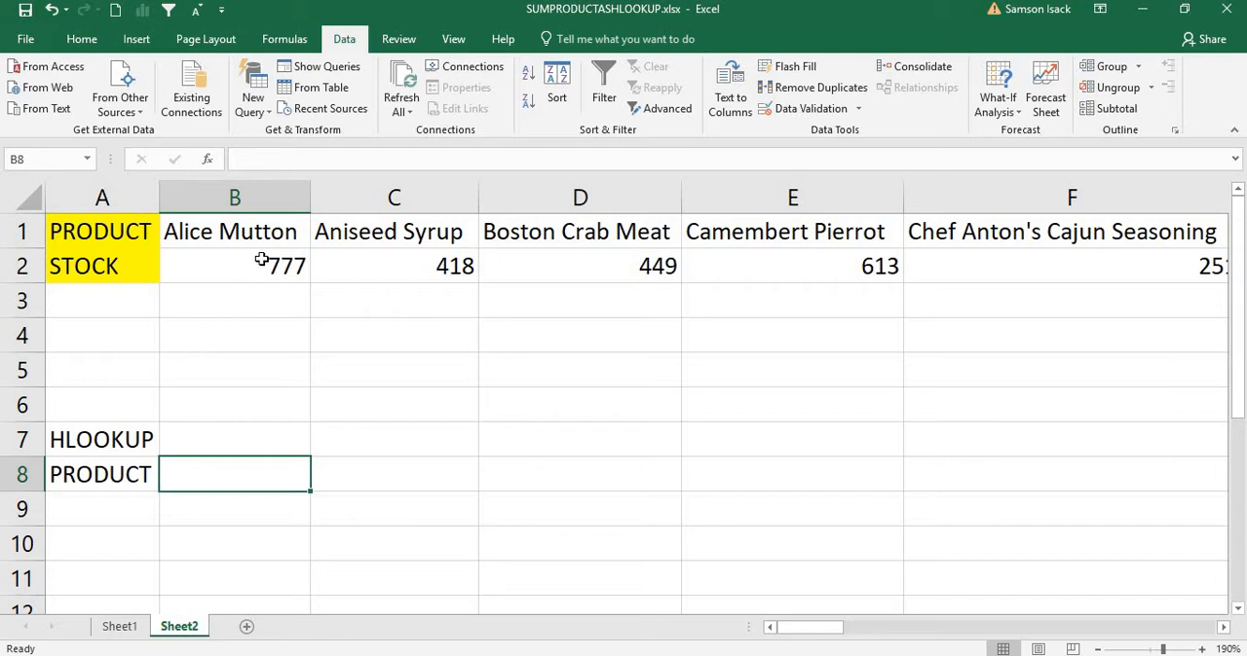
click(285, 234)
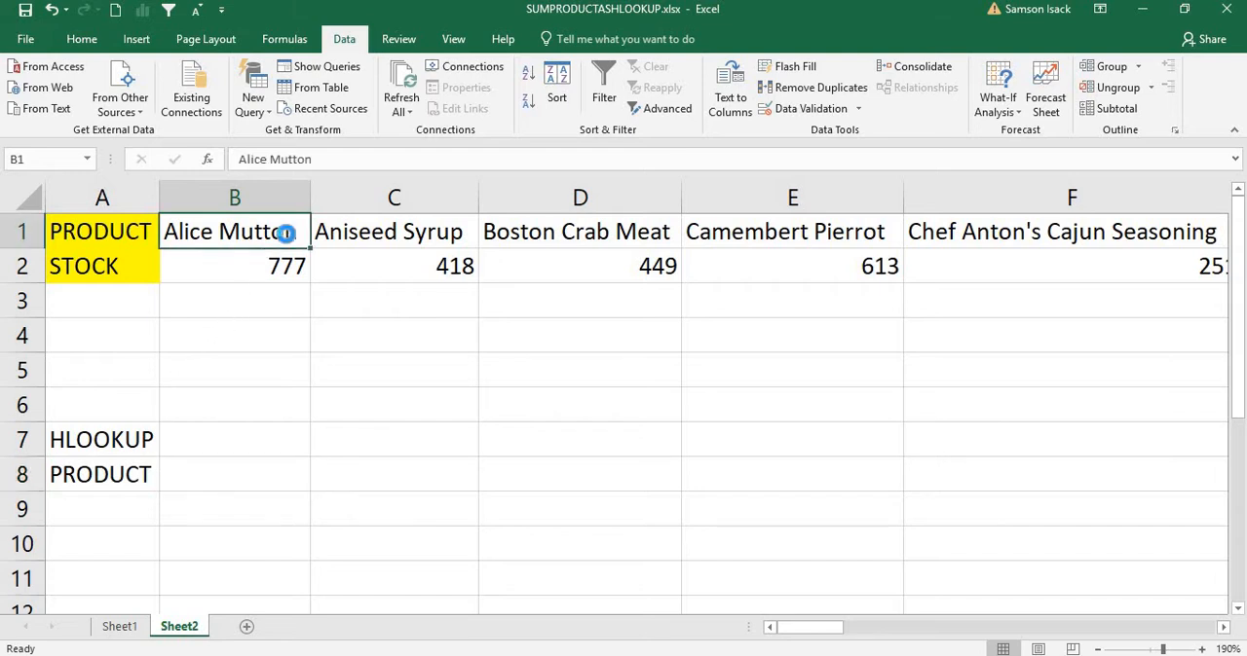
key(ctrl+c)
click(212, 476)
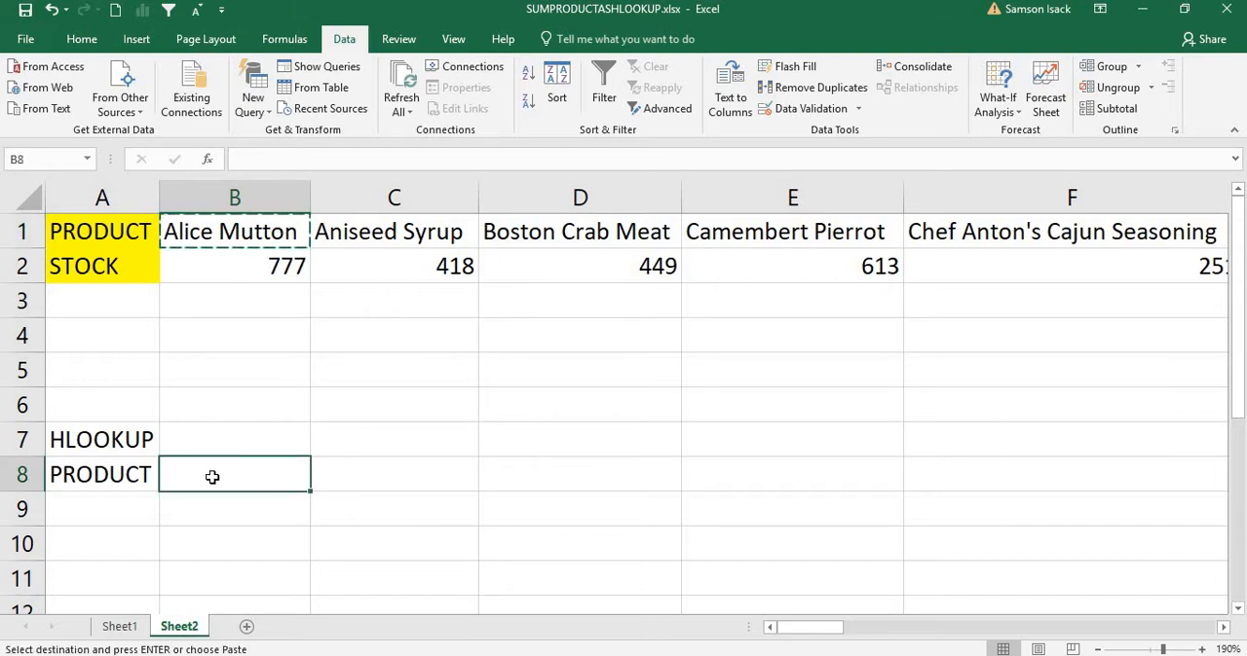
key(ctrl+v)
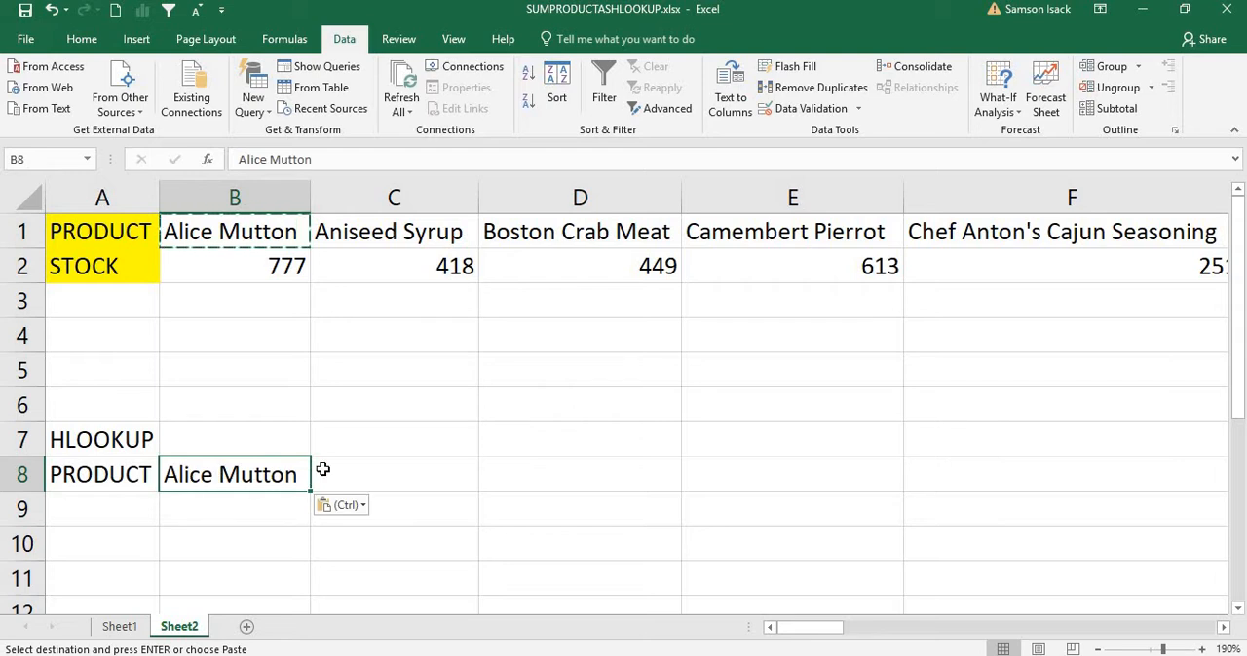
Step: Clear the PRODUCT label from cell A8 and enter PRODUCT in B7 as the heading above Alice Mutton
click(343, 486)
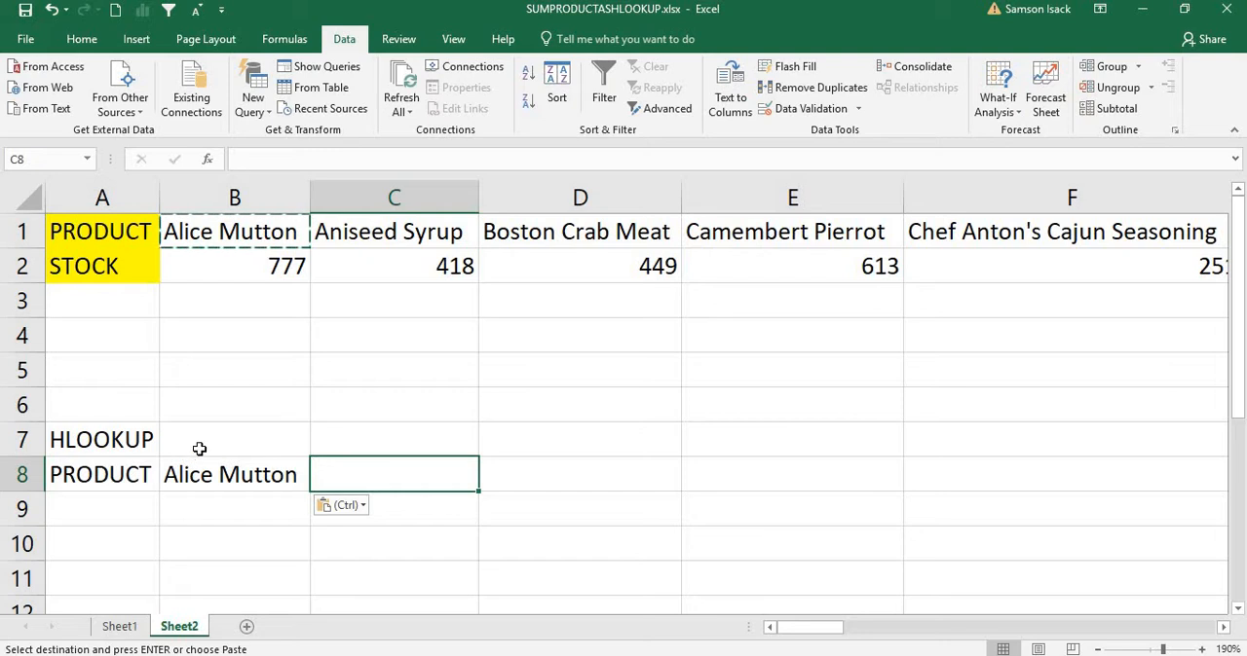
click(130, 481)
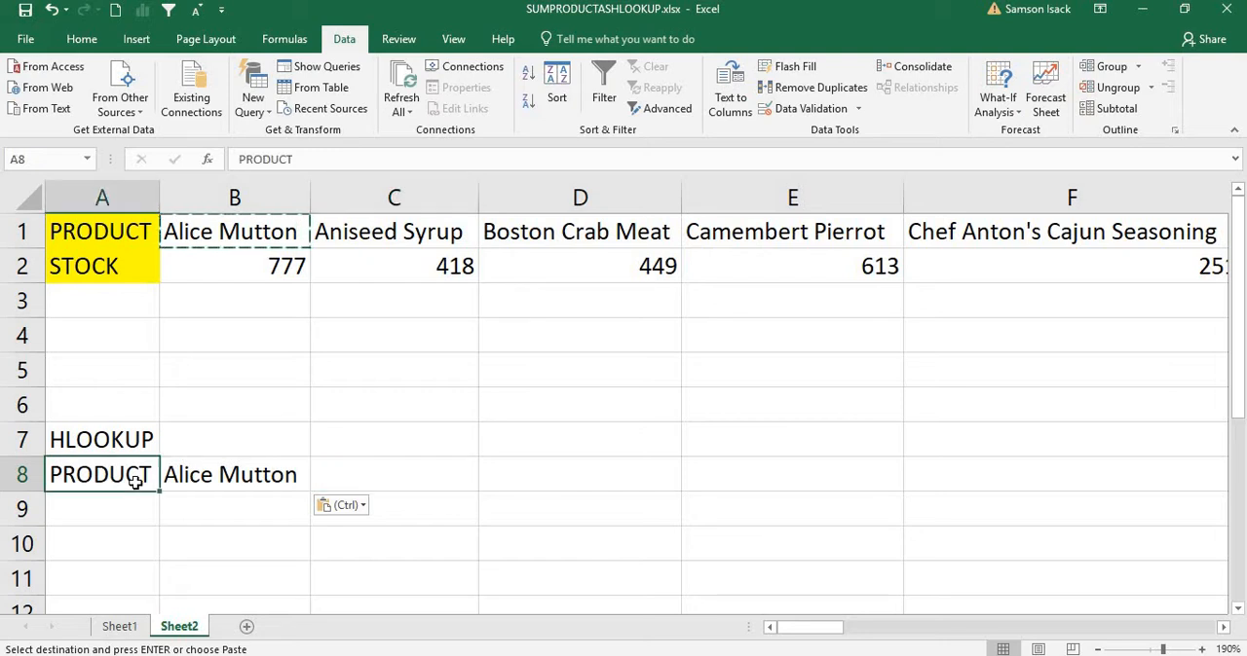
key(Delete)
click(234, 438)
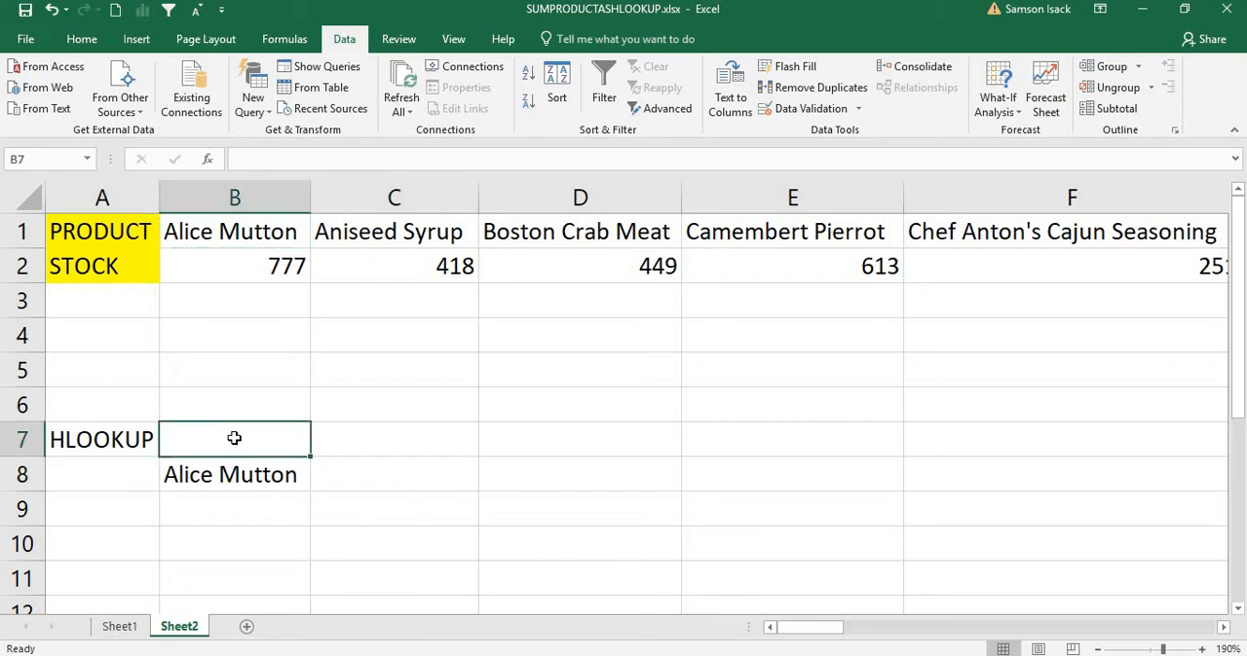
text(PROD)
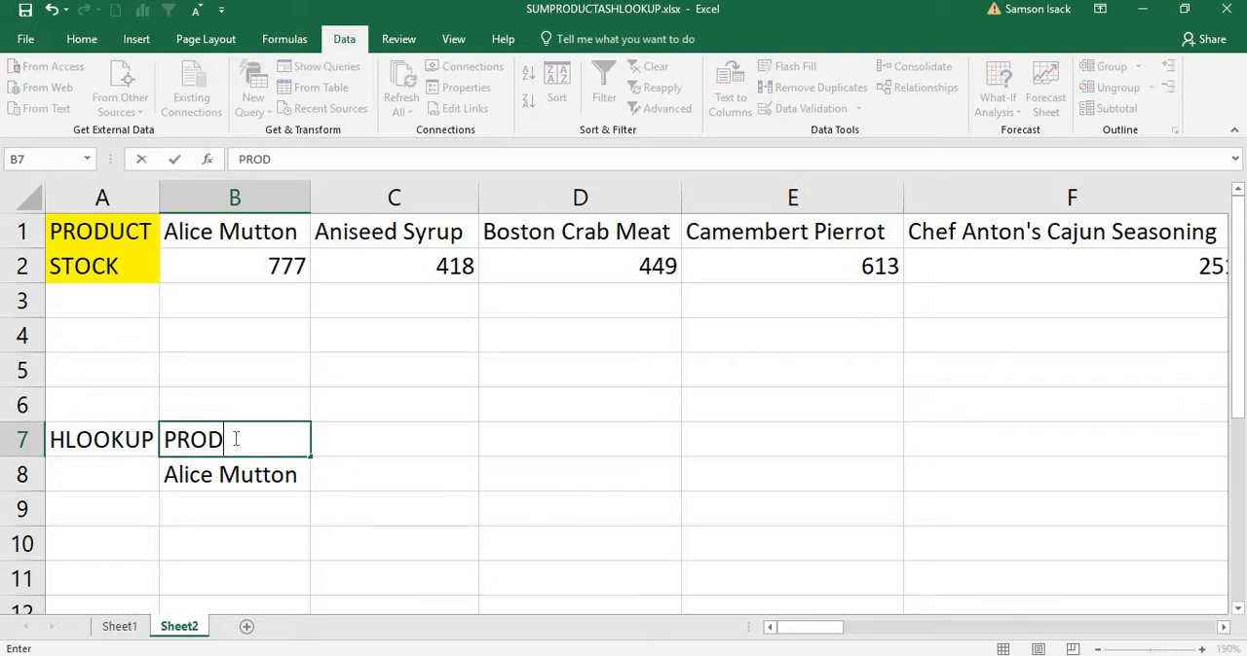
text(UCT)
Step: Fill the HLOOKUP cell A7 with yellow and the PRODUCT heading B7 with the standard light green
click(137, 436)
click(76, 39)
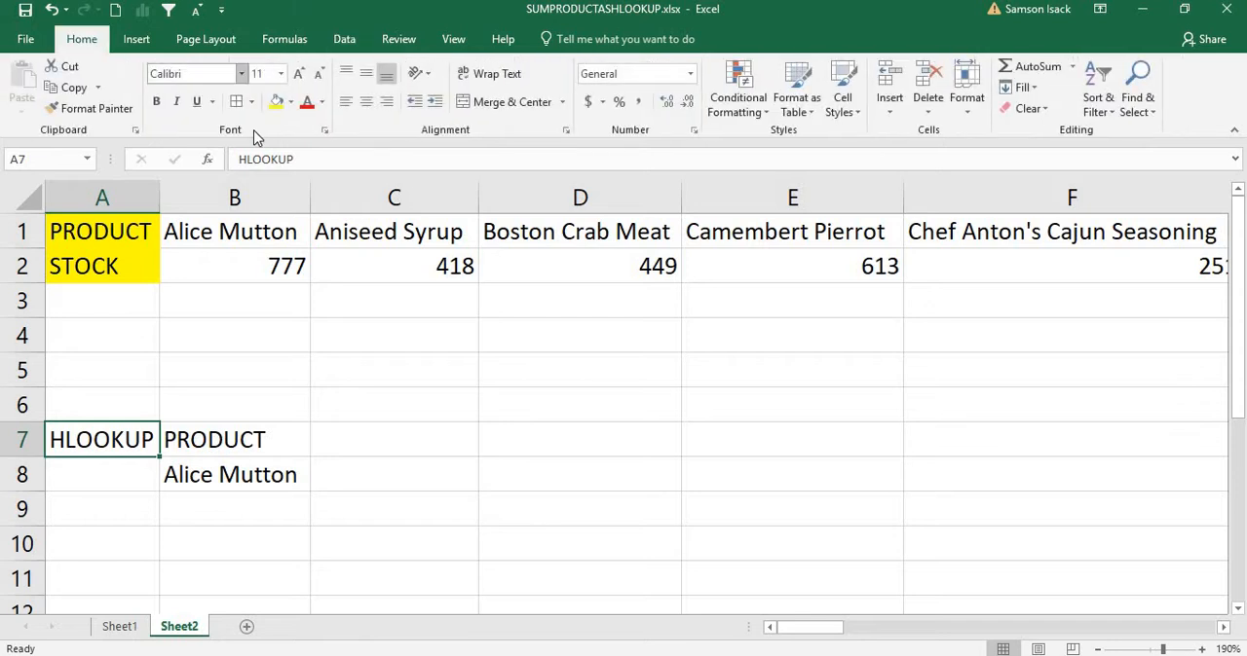
click(277, 101)
click(239, 441)
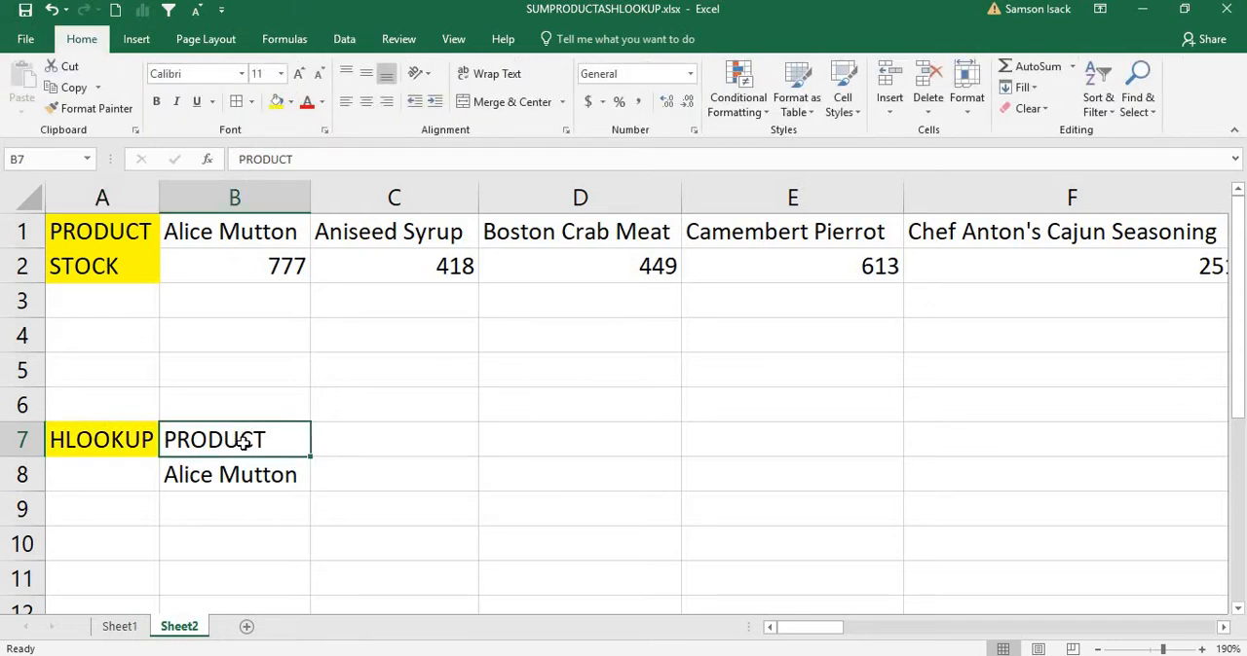
click(289, 104)
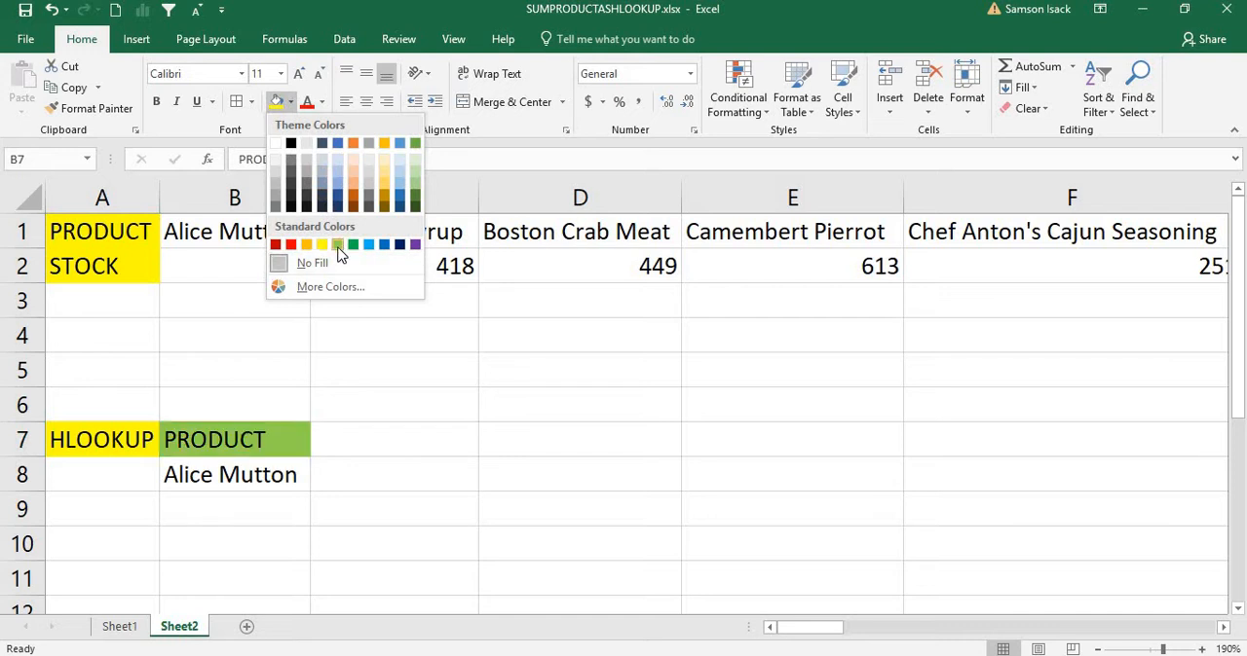
click(338, 245)
click(303, 464)
Step: Enter the heading STOCK in cell C7, beside the PRODUCT heading
click(356, 442)
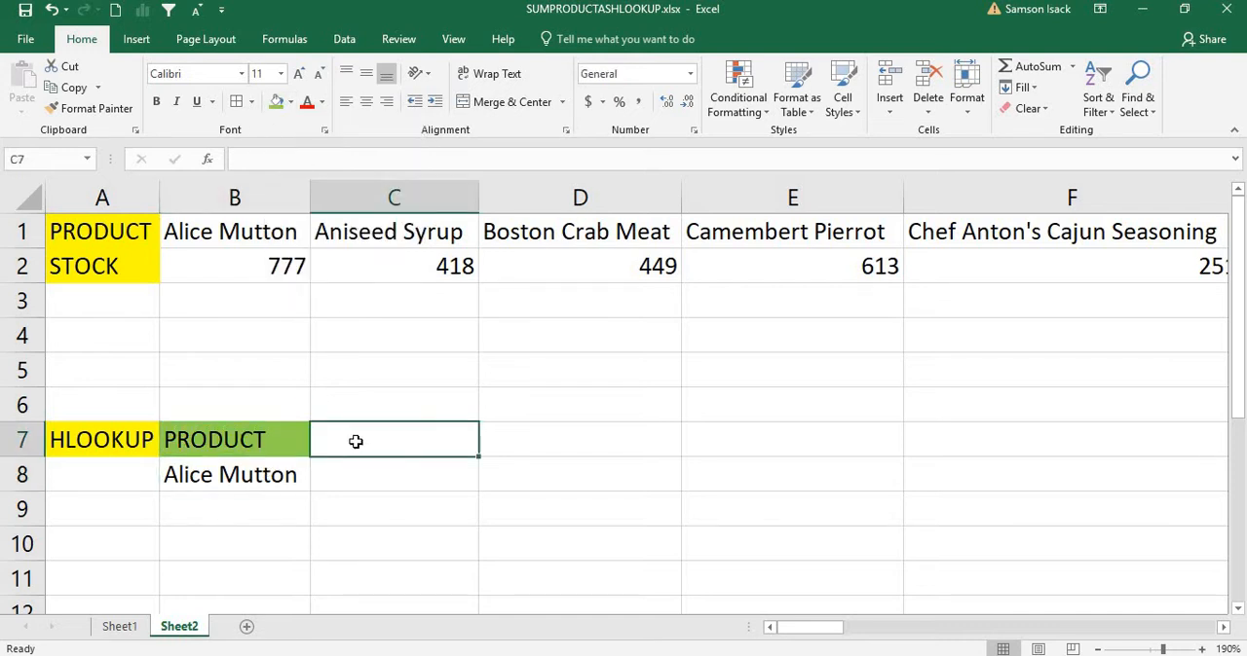
text(STOCT)
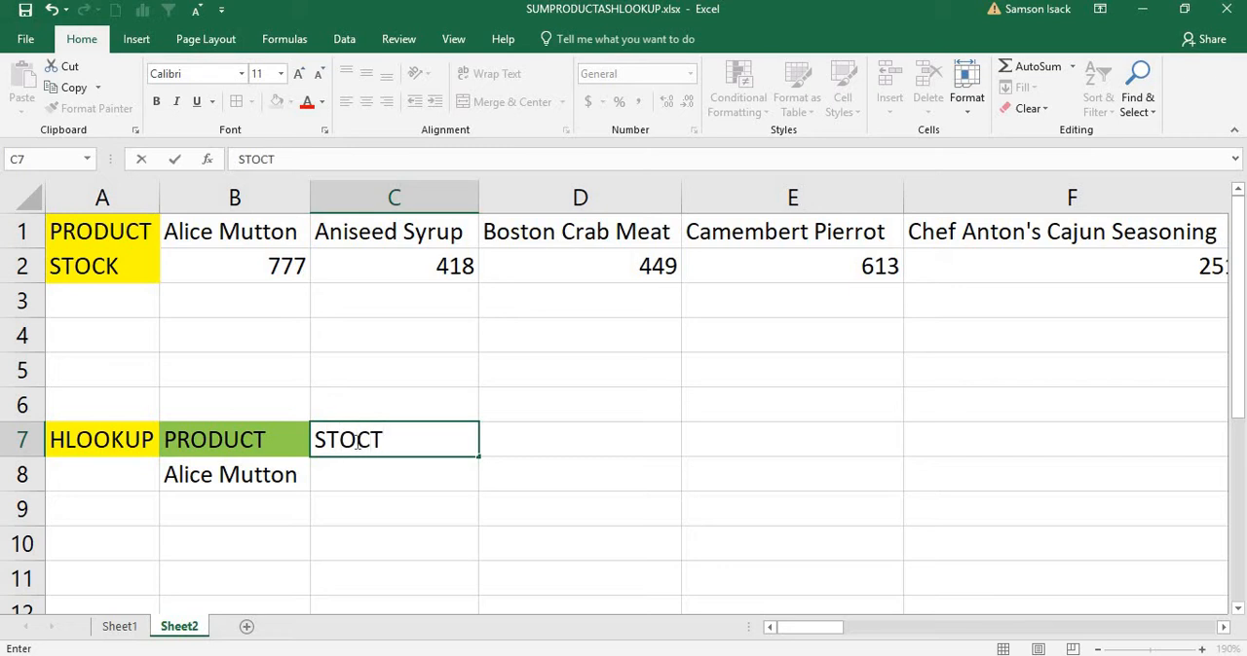
key(BackSpace)
text(K)
click(378, 469)
Step: Begin an HLOOKUP formula in cell C8 under the STOCK heading, with B8 as the lookup value
click(229, 264)
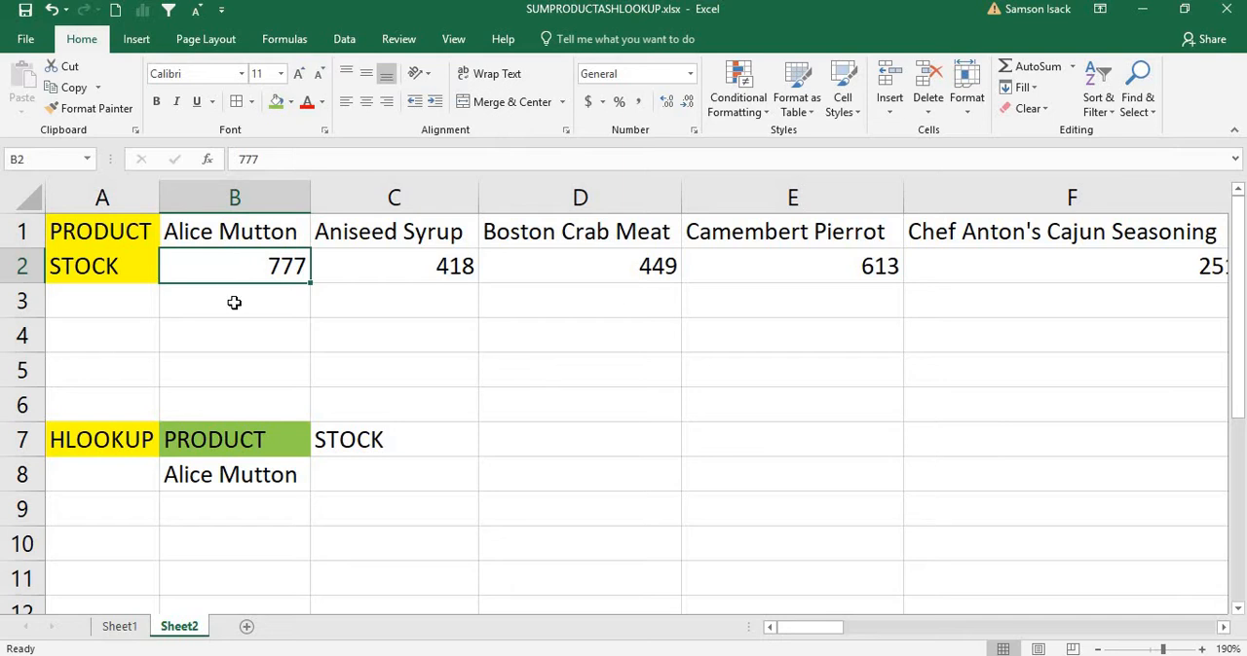
click(378, 479)
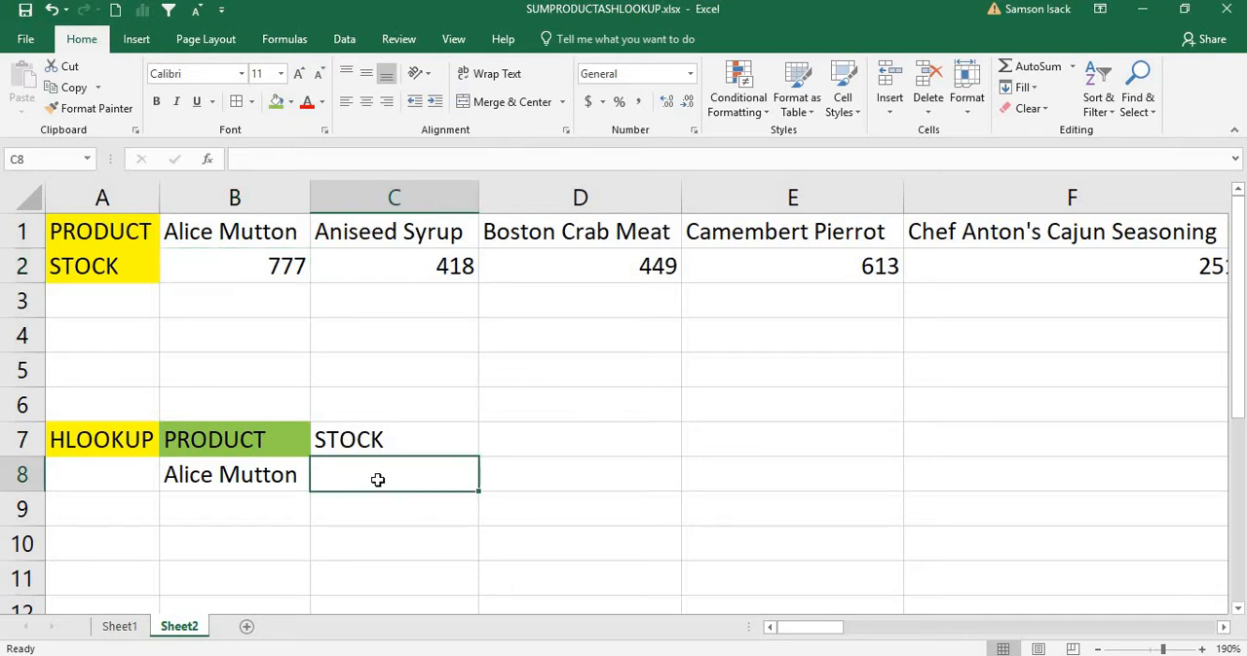
text(=HLOO)
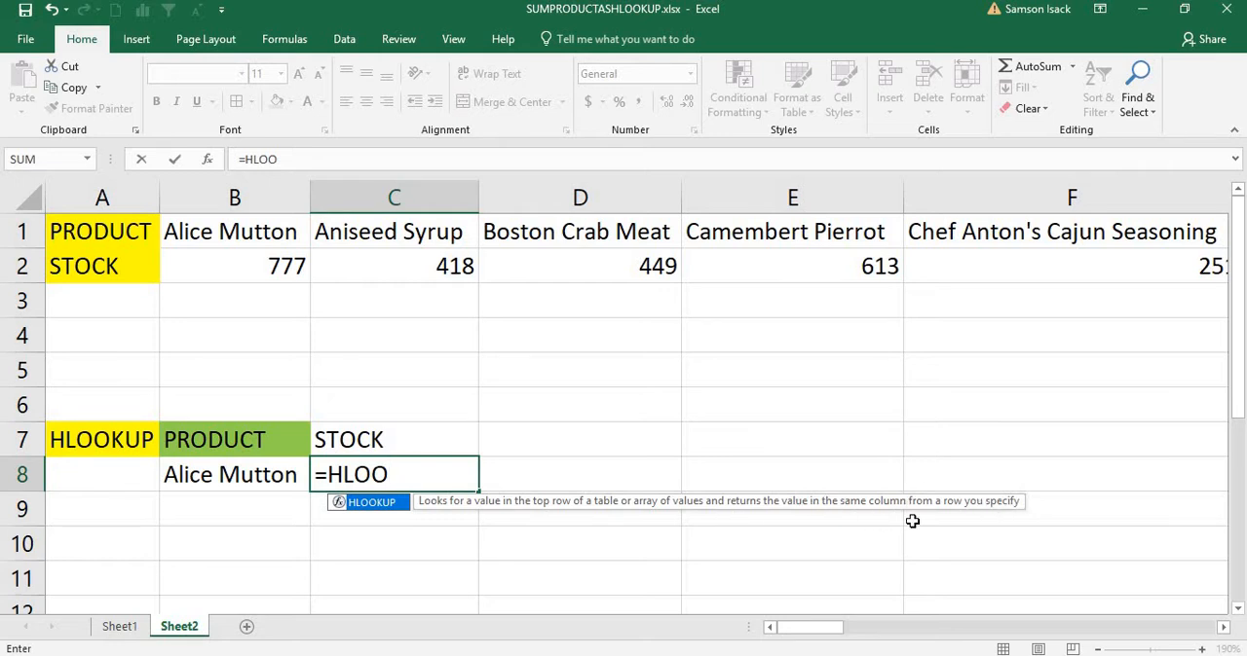
text(KUP()
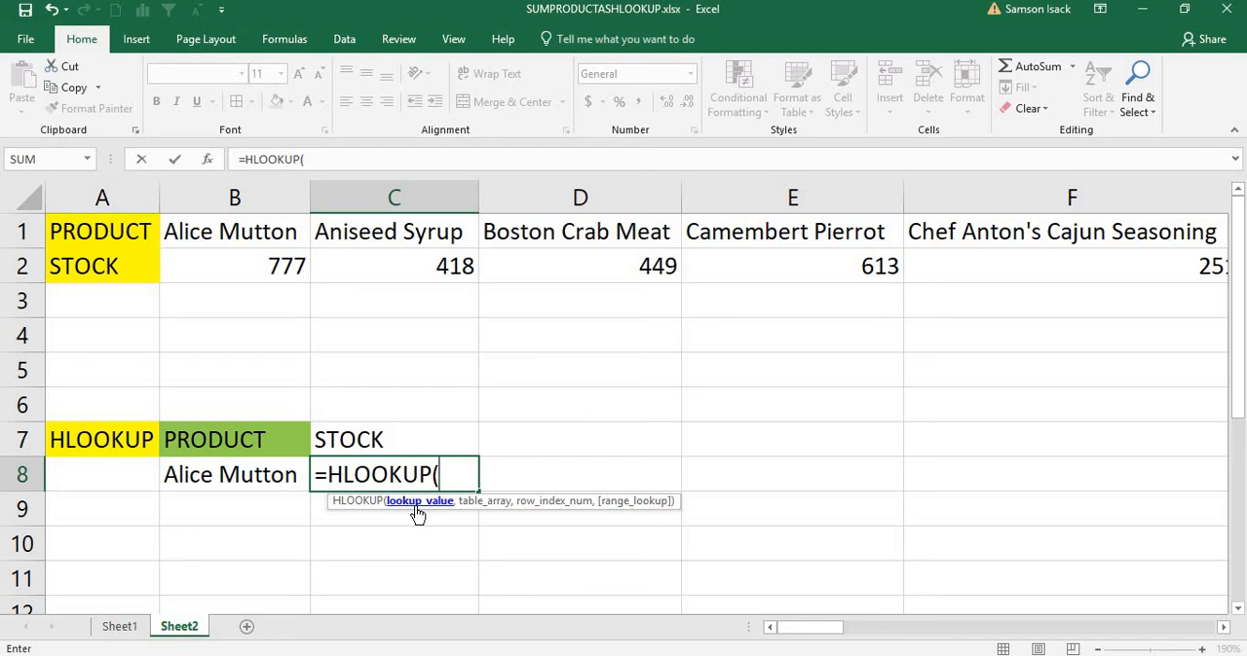
click(199, 474)
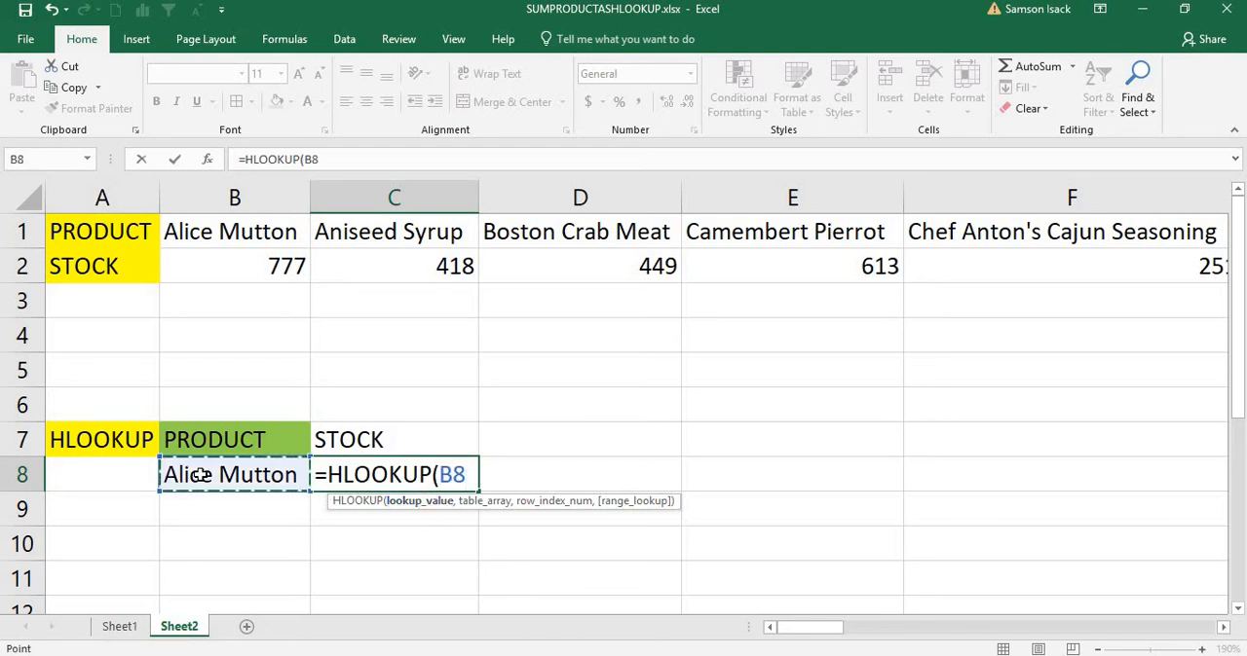
text(,)
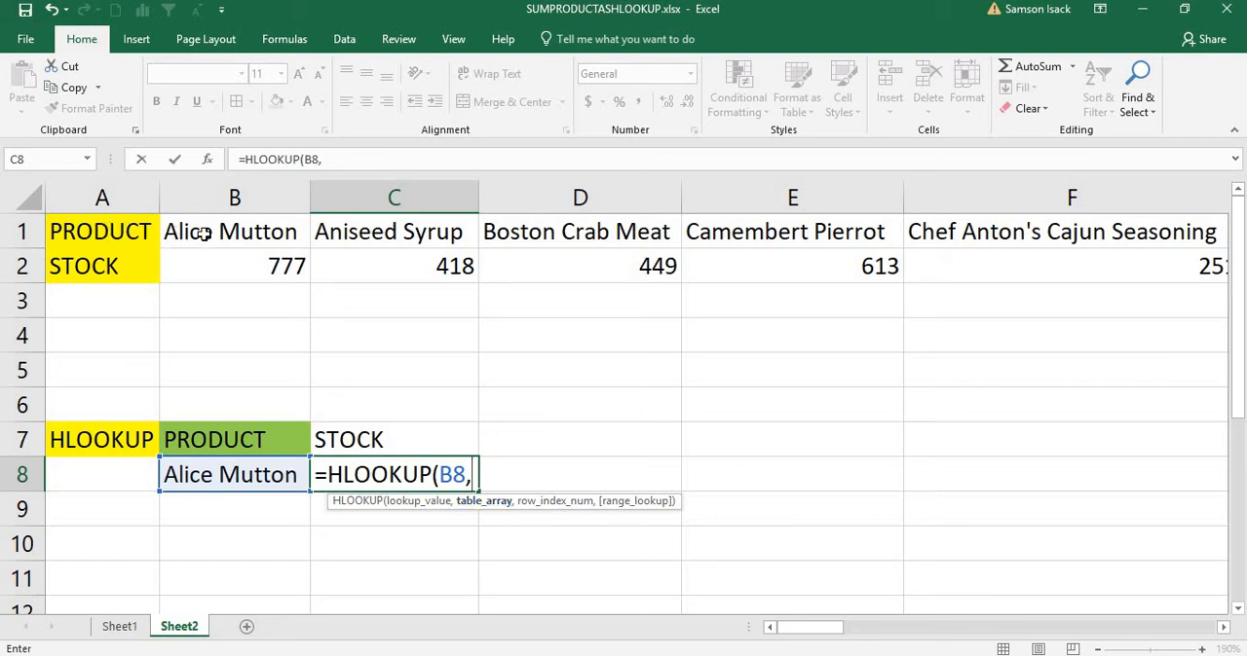
Step: Supply the product and stock table B1:Z2 as the table array of the HLOOKUP formula
drag(206, 231, 393, 280)
drag(657, 255, 710, 260)
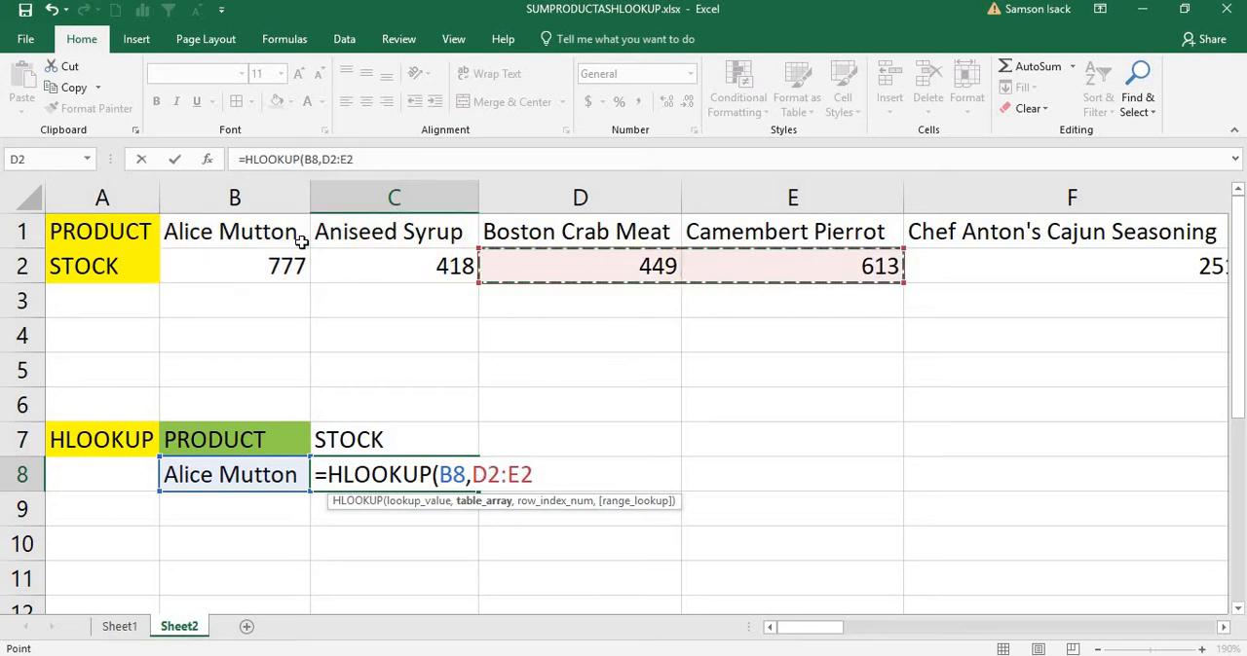
drag(293, 233, 283, 269)
drag(597, 284, 668, 255)
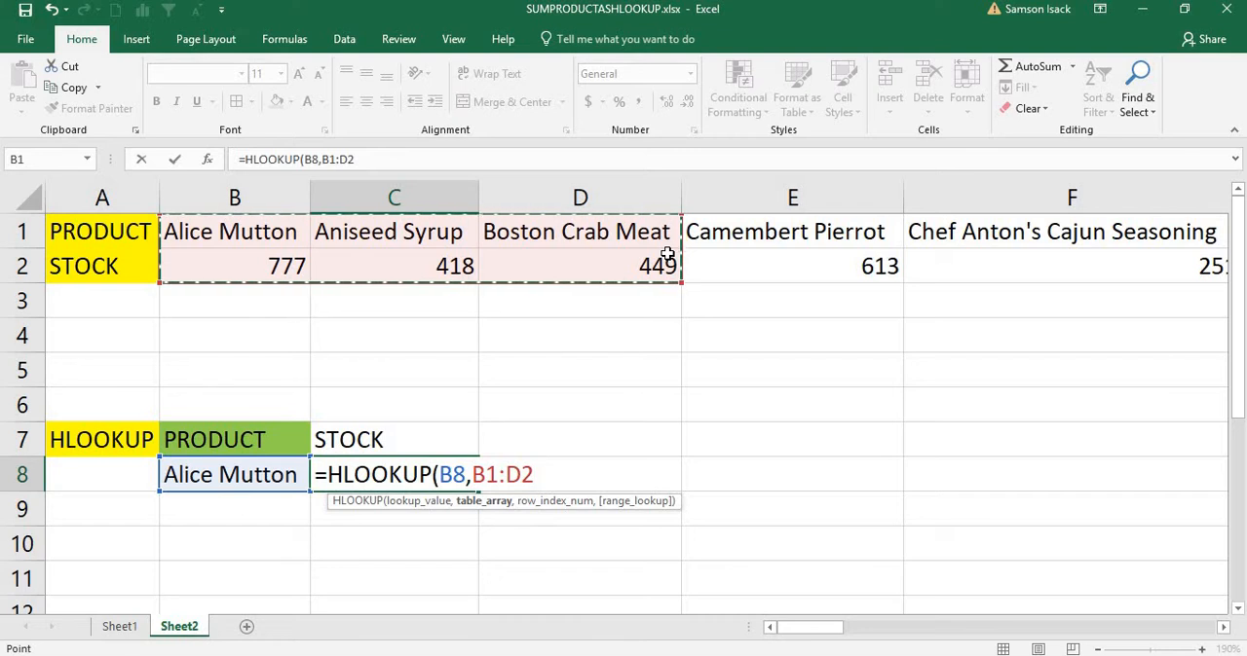
key(ctrl+shift+Right)
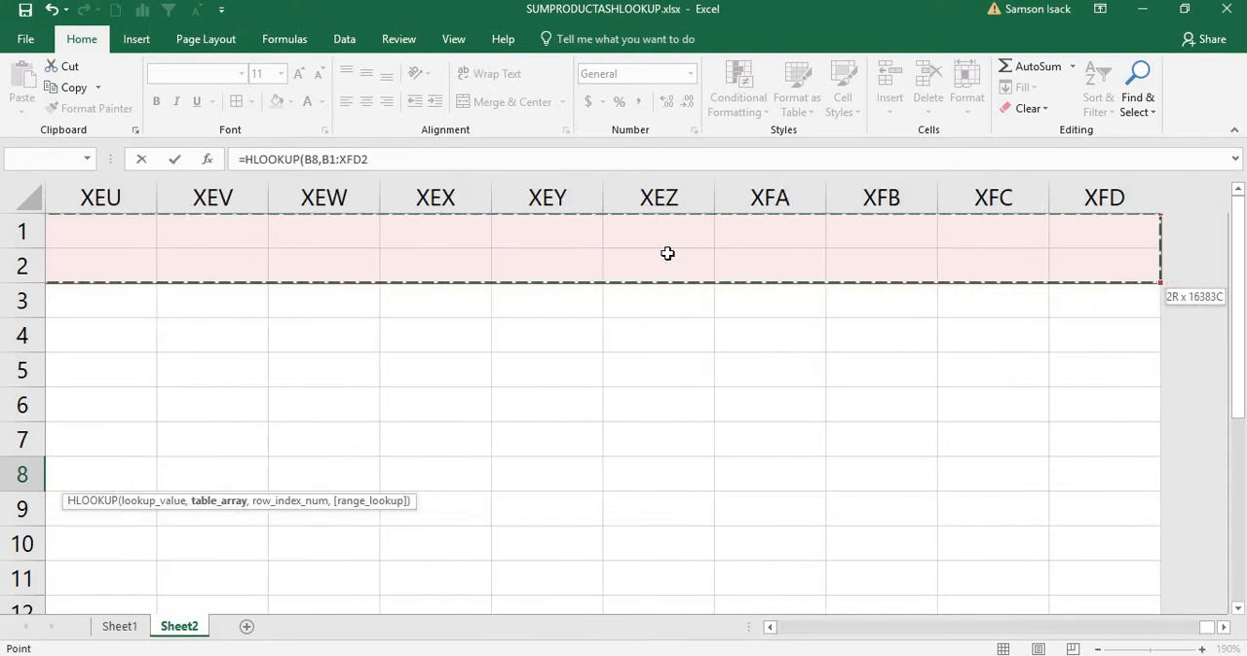
key(ctrl+shift+Left)
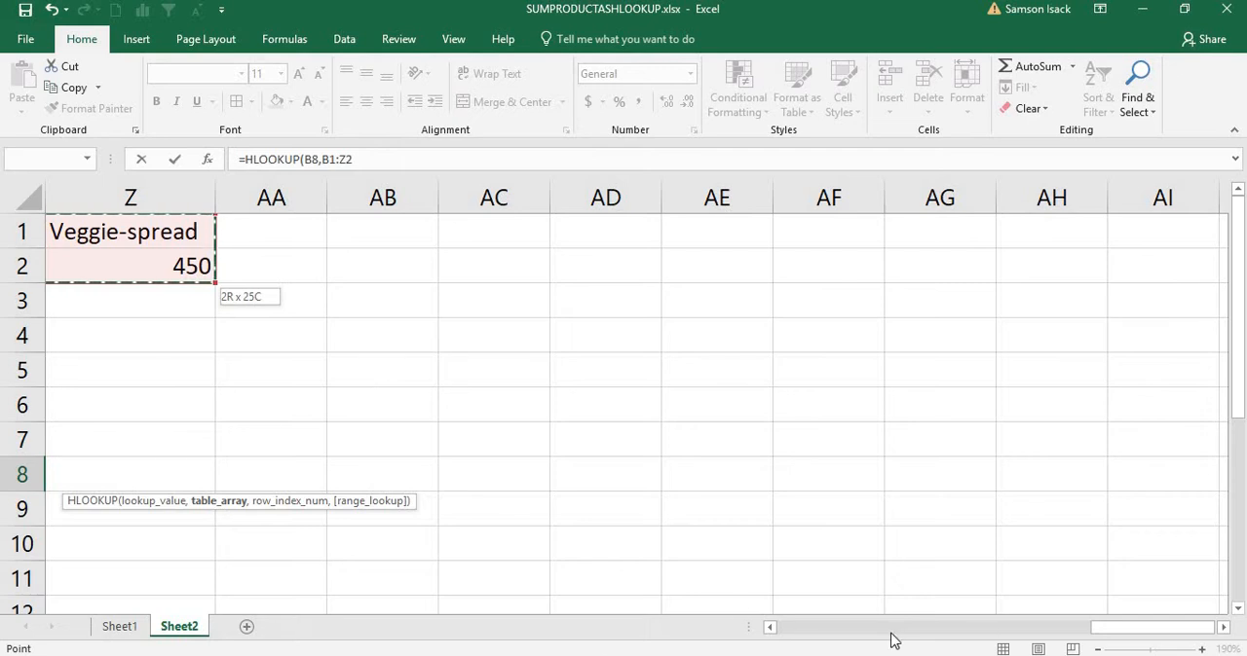
drag(771, 634, 770, 634)
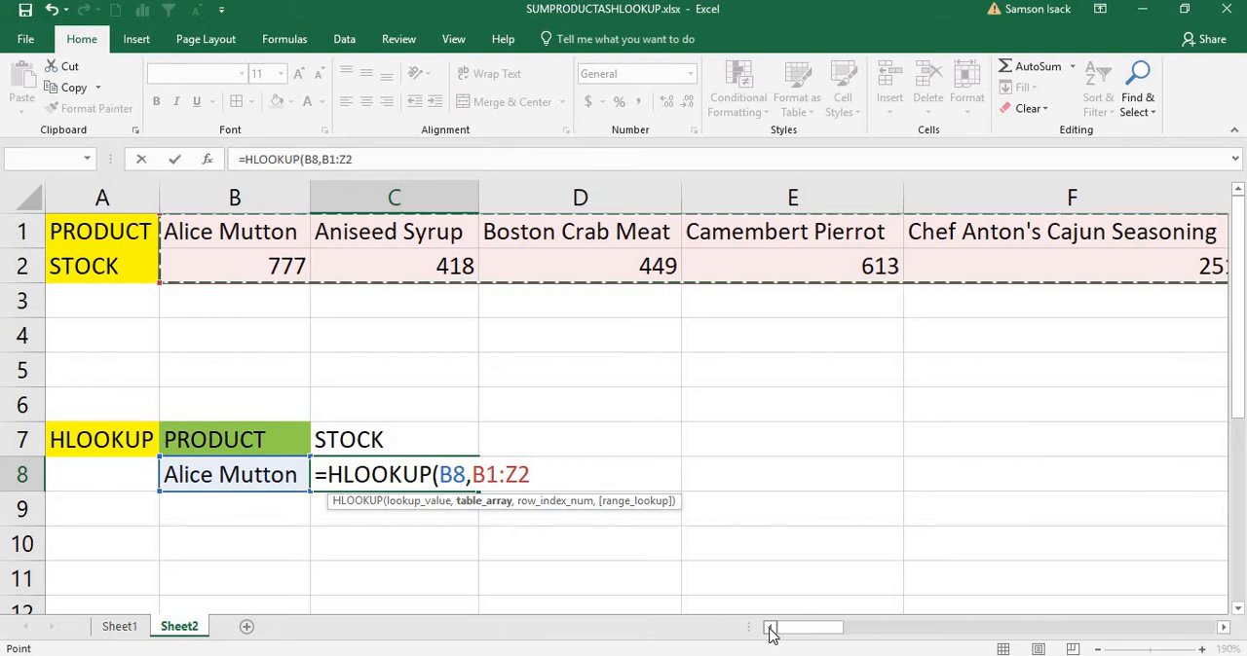
Step: Complete the HLOOKUP formula in C8 with row index 2 and FALSE for an exact match
text(,2)
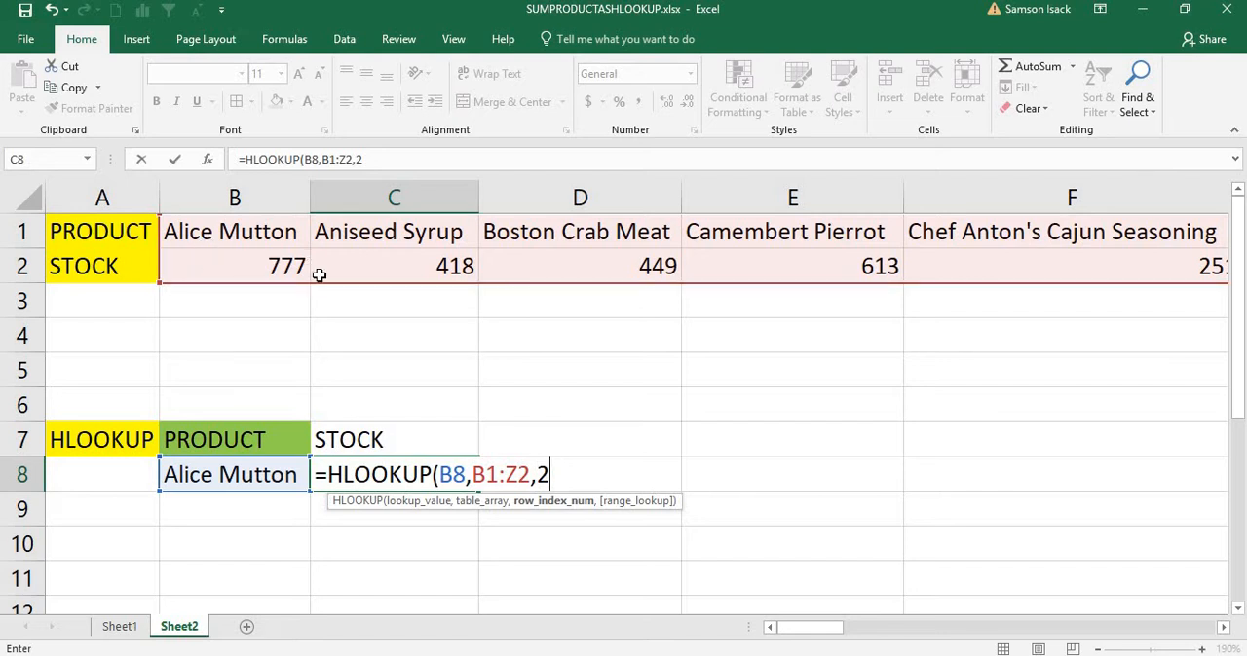
text(,)
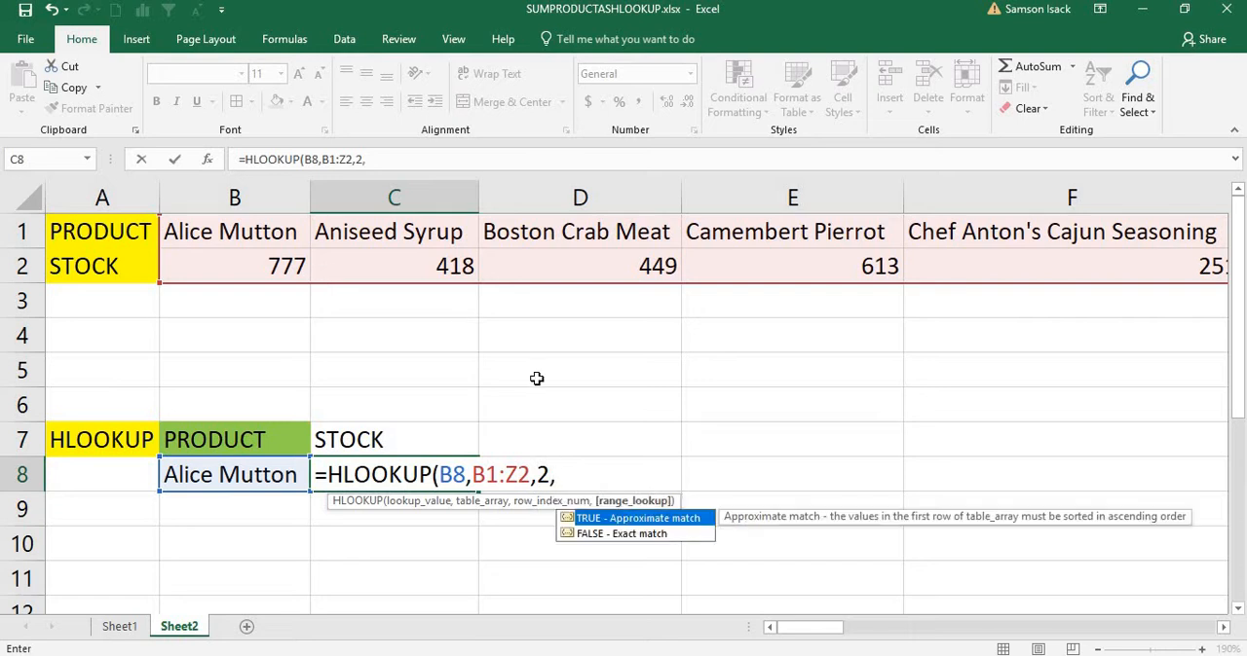
click(646, 542)
double_click(646, 534)
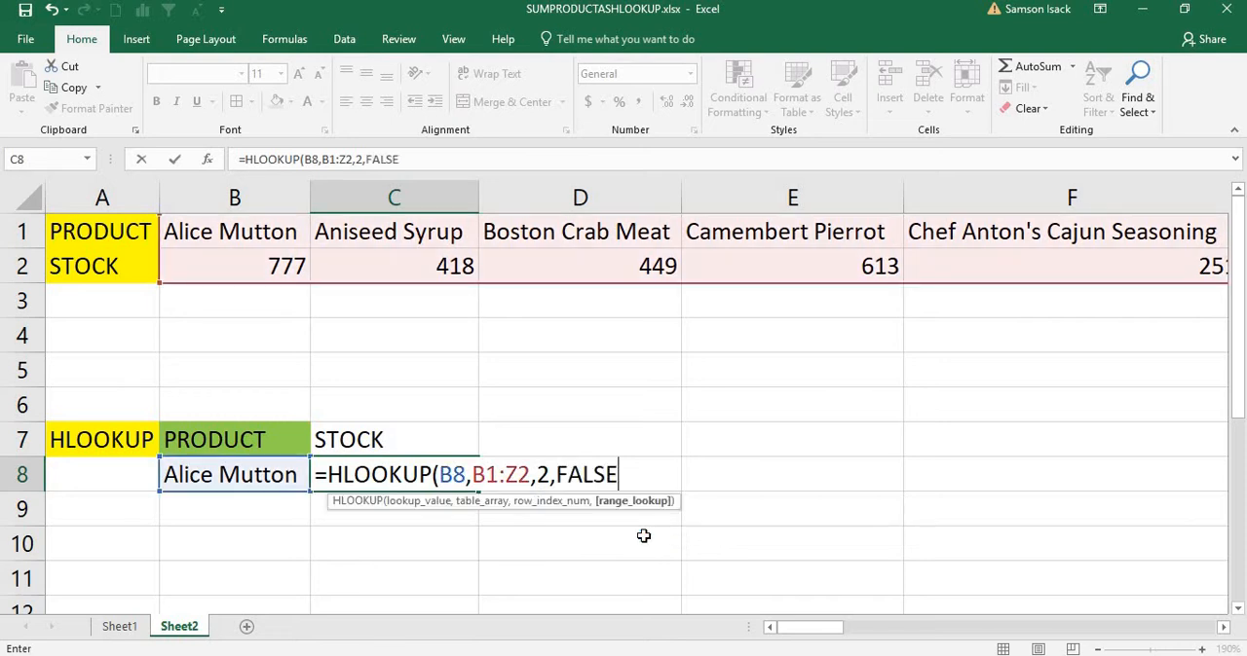
text())
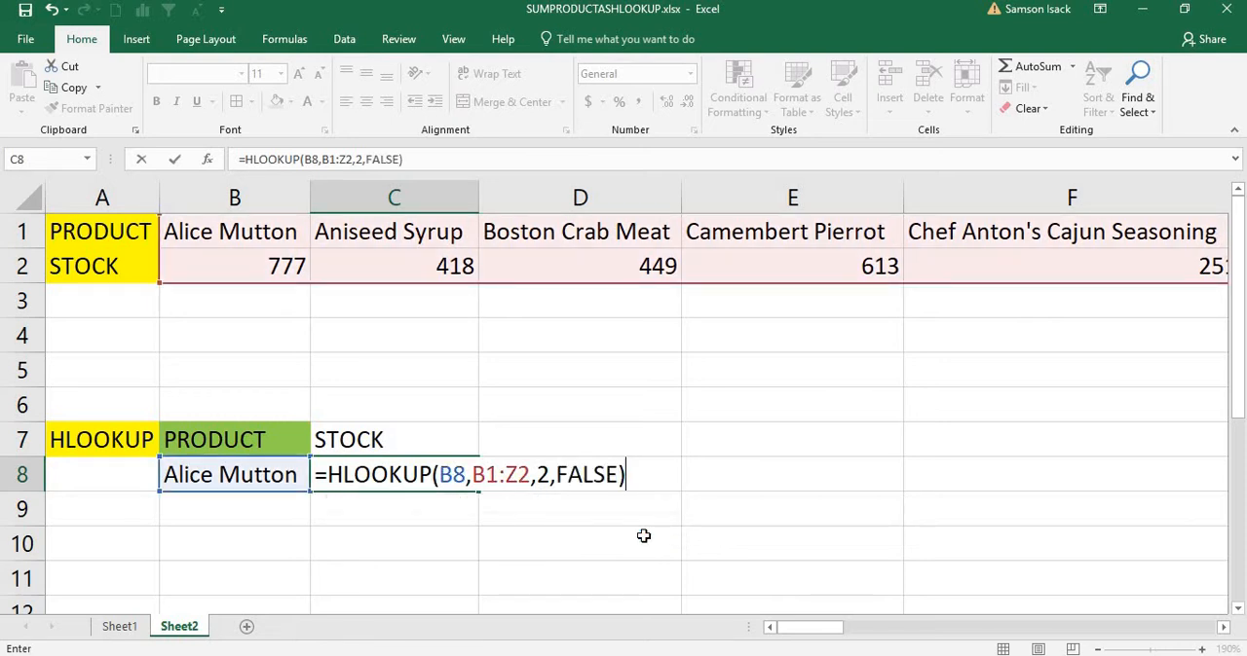
key(Return)
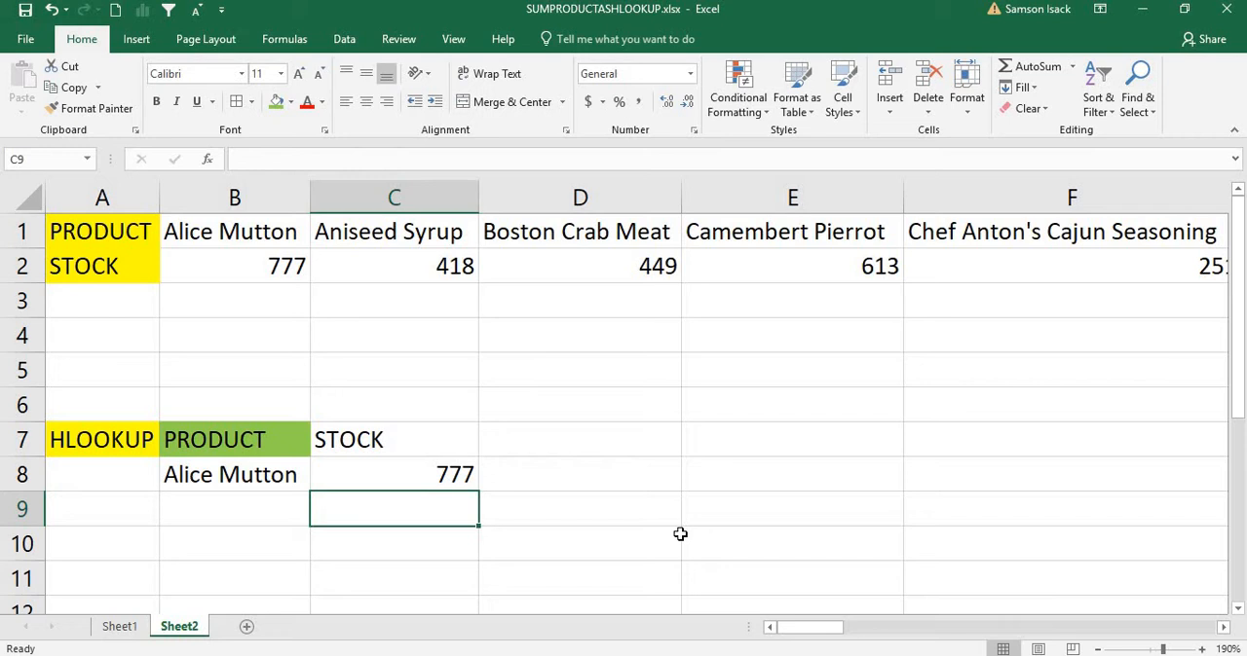
click(447, 475)
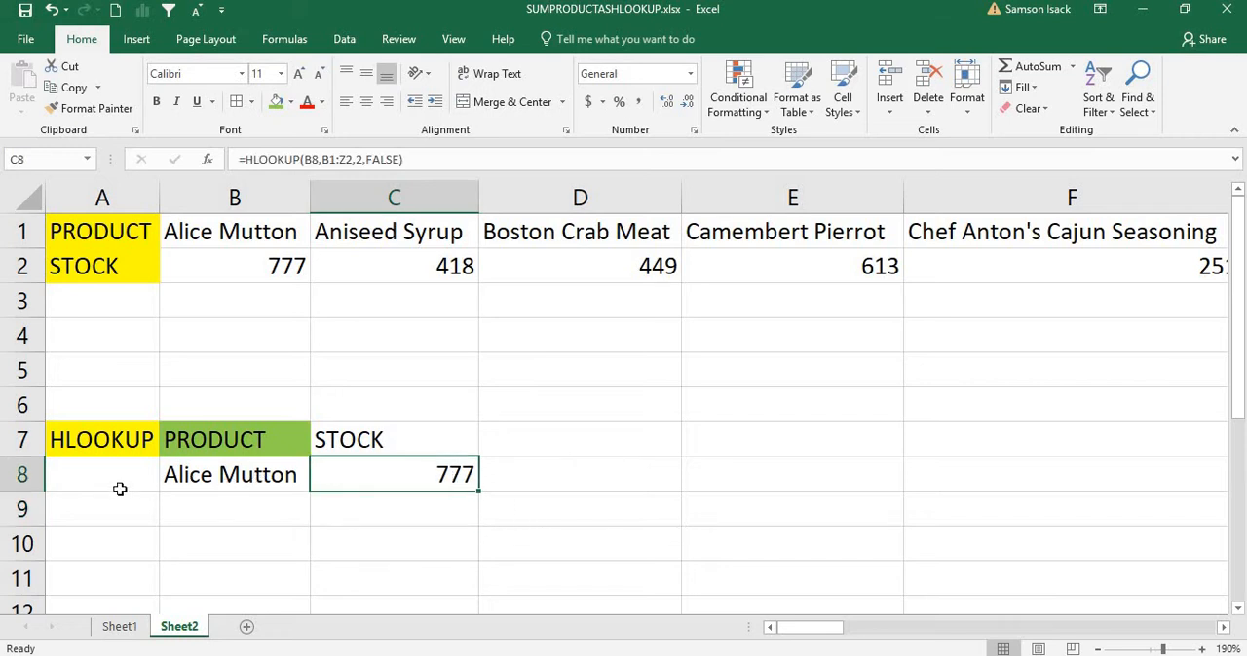
Step: Fill the STOCK heading in C7 with the lightest blue theme color
click(362, 447)
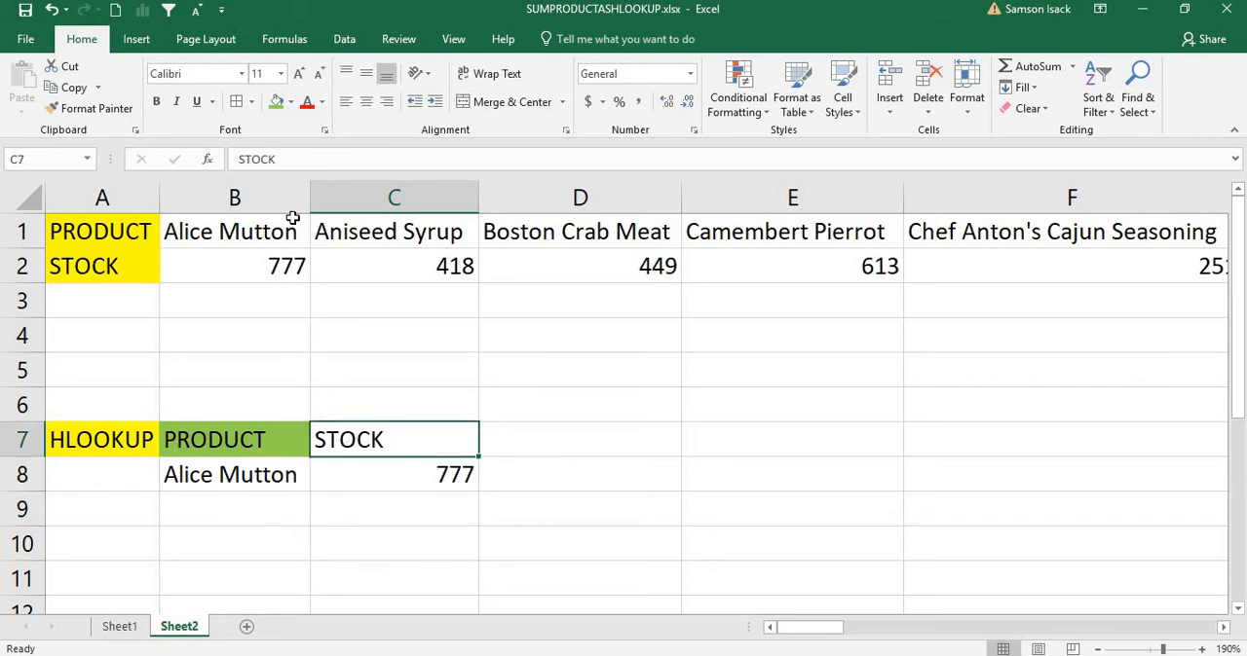
click(293, 103)
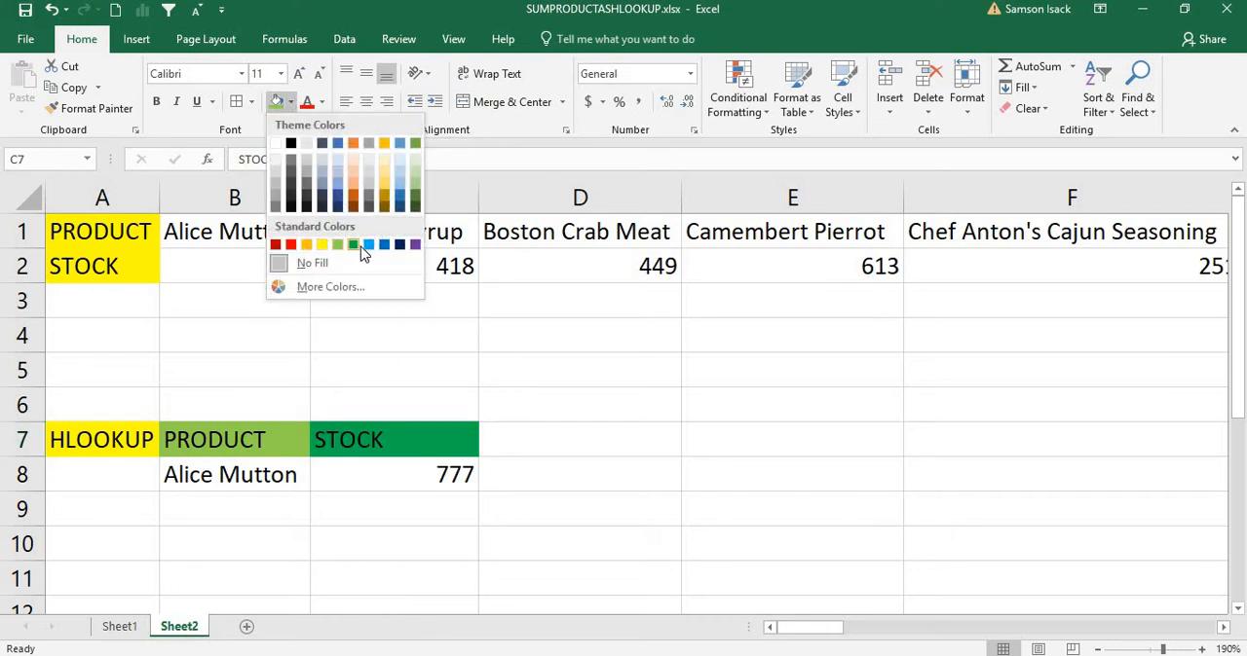
click(405, 161)
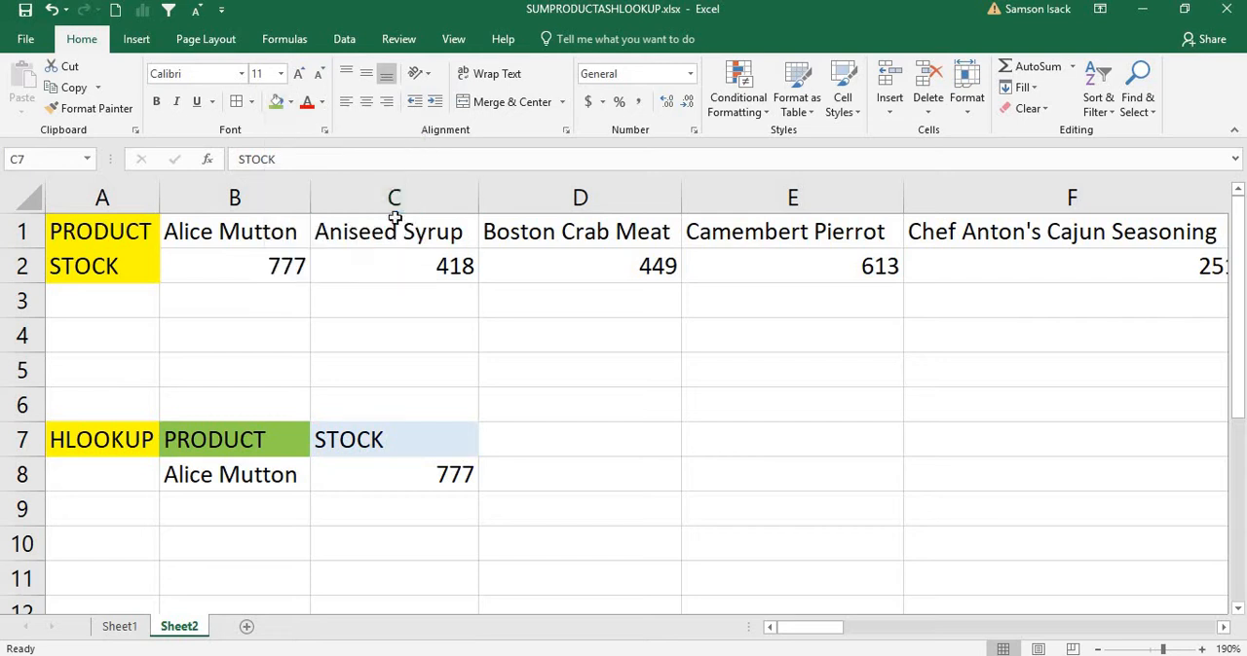
click(273, 502)
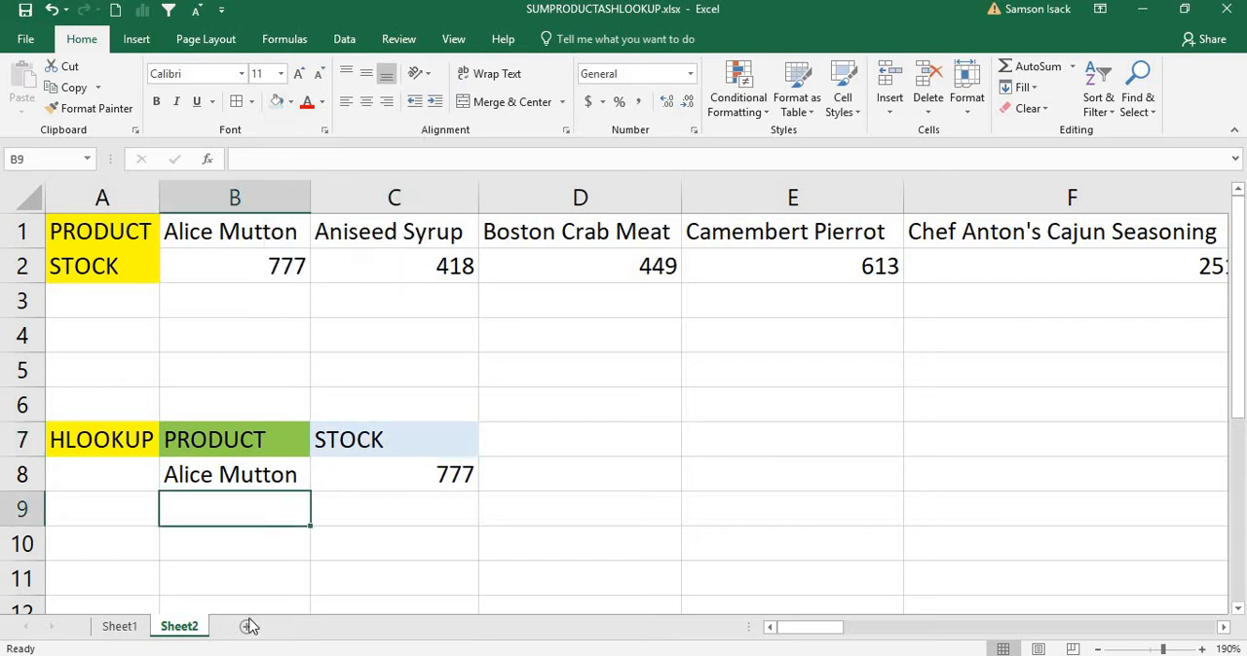
click(281, 474)
double_click(297, 474)
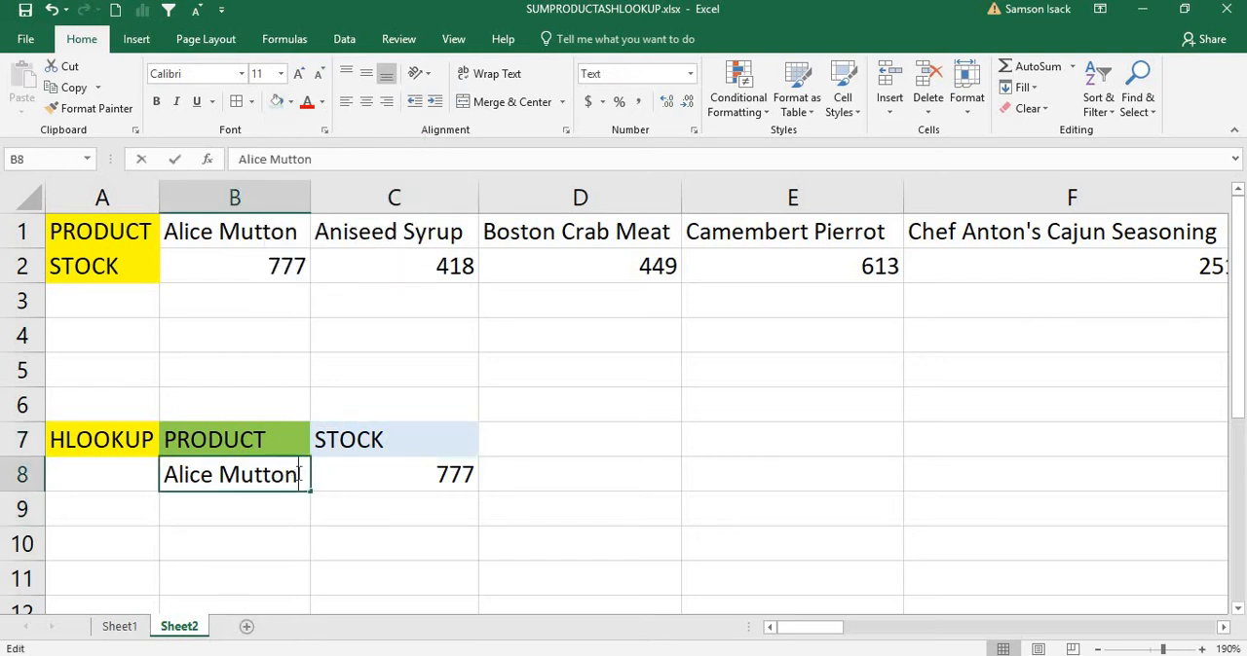
key(BackSpace)
key(BackSpace)
key(BackSpace)
key(BackSpace)
key(BackSpace)
key(BackSpace)
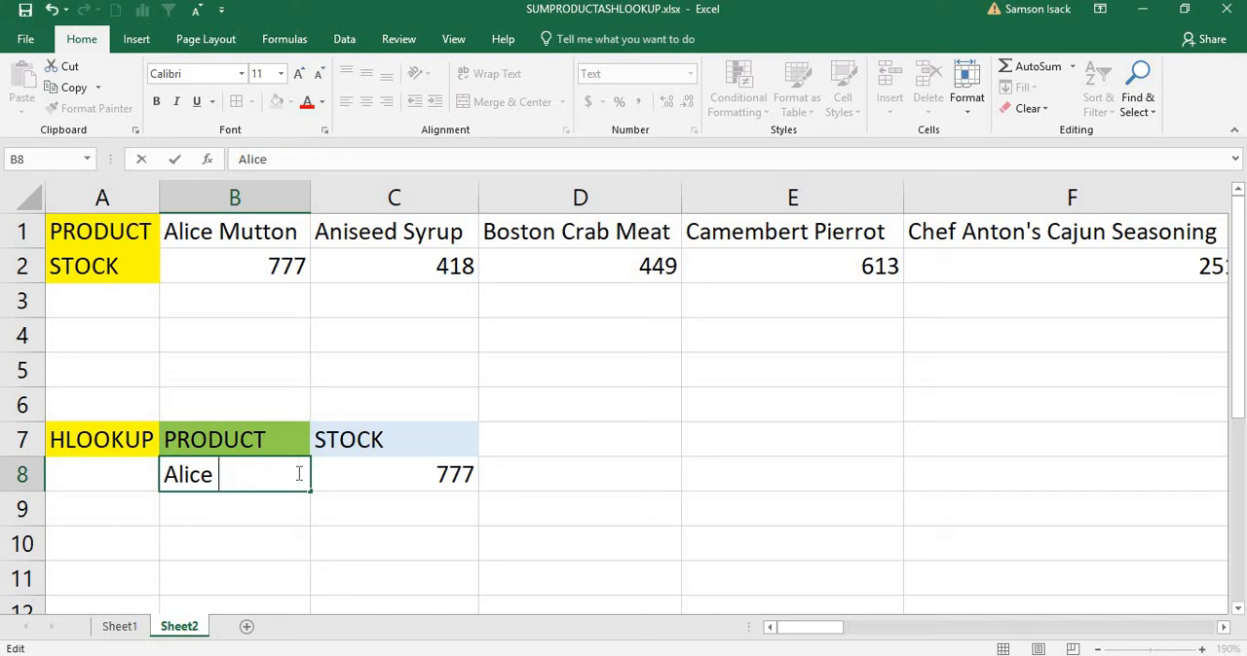
key(BackSpace)
key(BackSpace)
key(BackSpace)
key(BackSpace)
key(BackSpace)
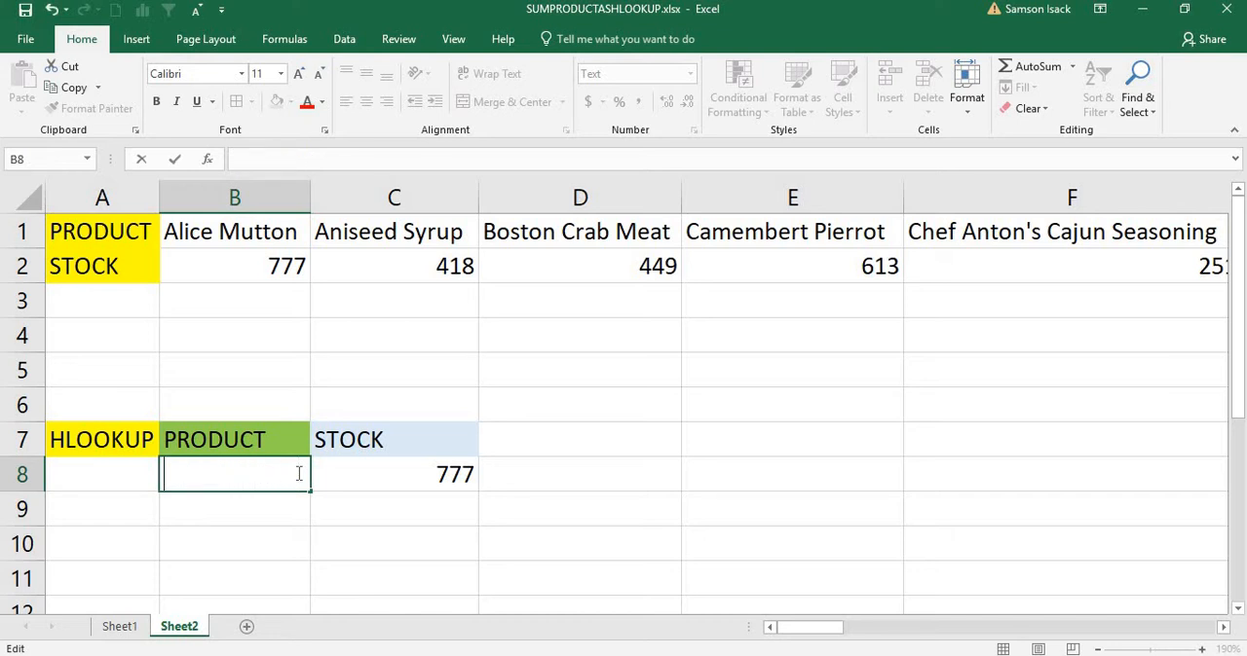
click(50, 9)
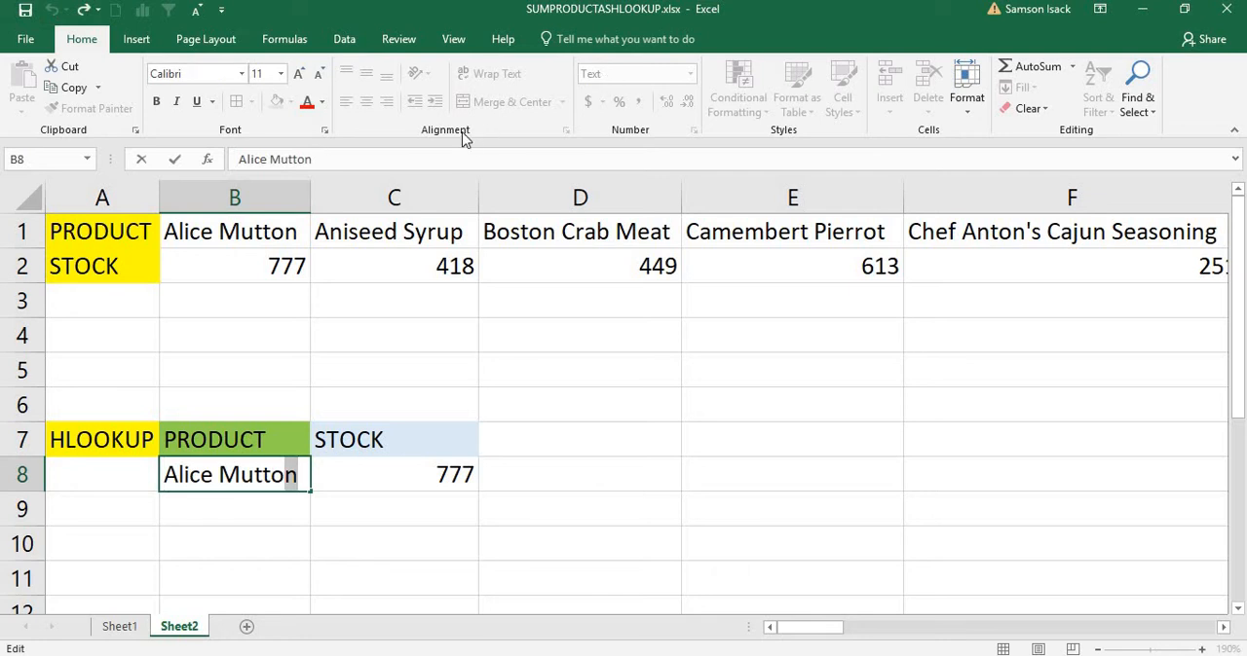
key(Tab)
Step: Apply data validation to cell B8 that allows a list with an in-cell dropdown, sourced from =$B$1:$Z$1
click(270, 477)
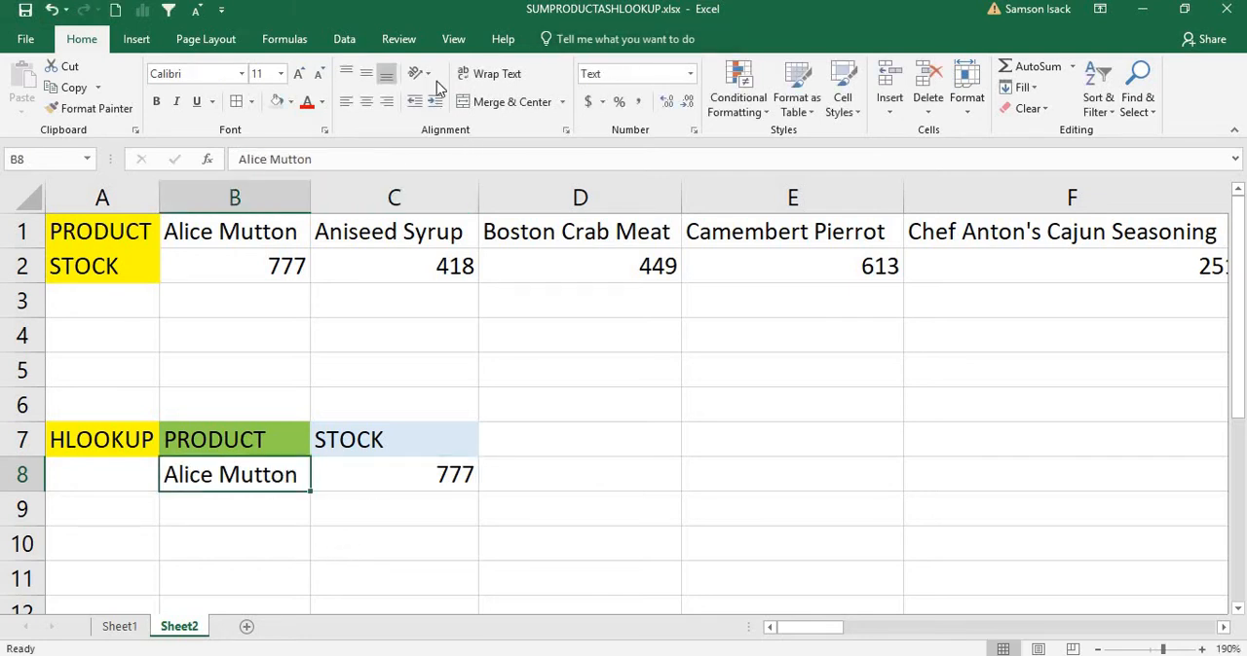
click(344, 39)
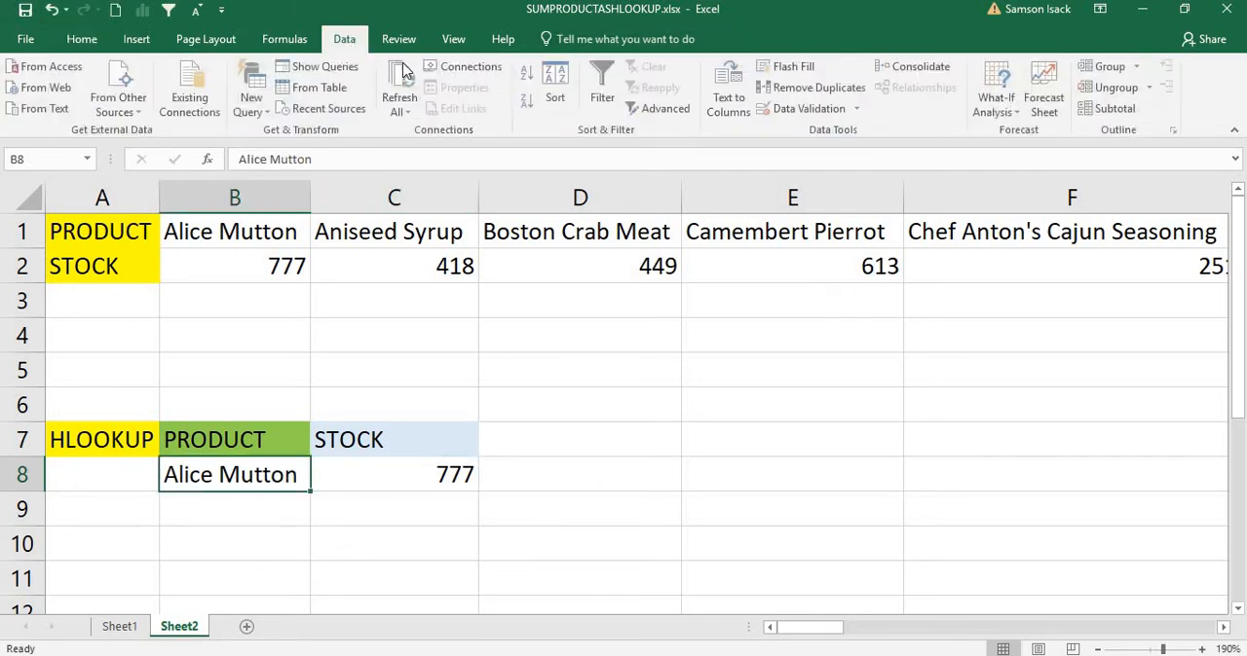
click(835, 110)
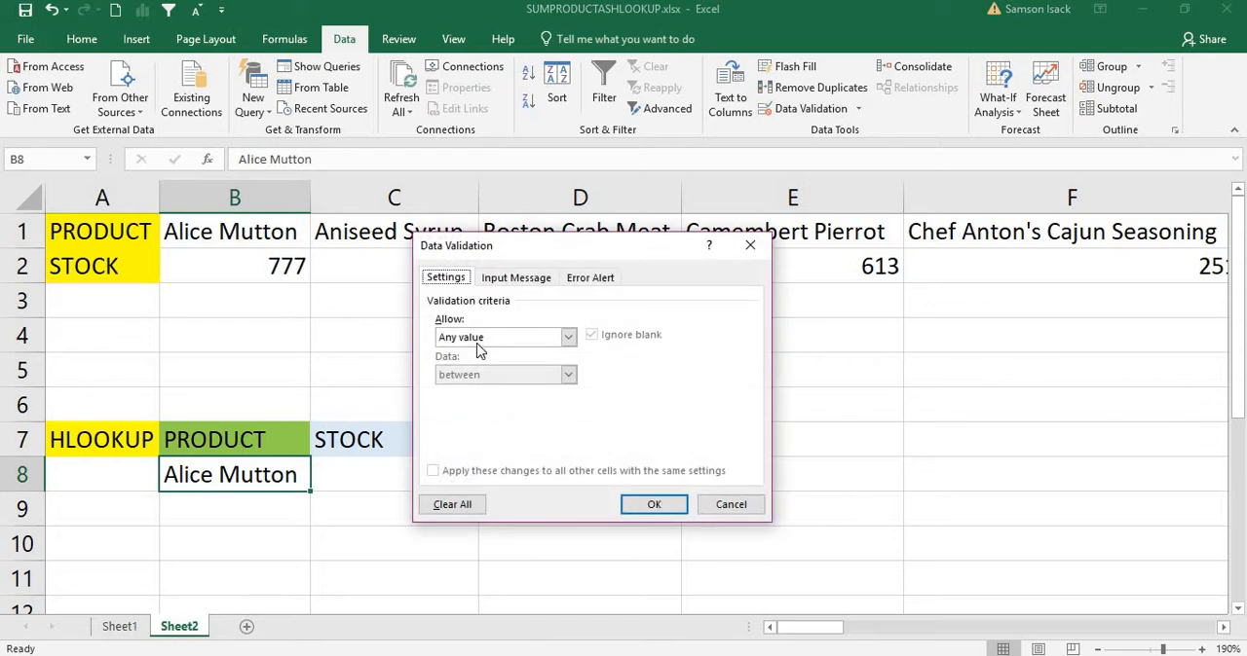
click(494, 341)
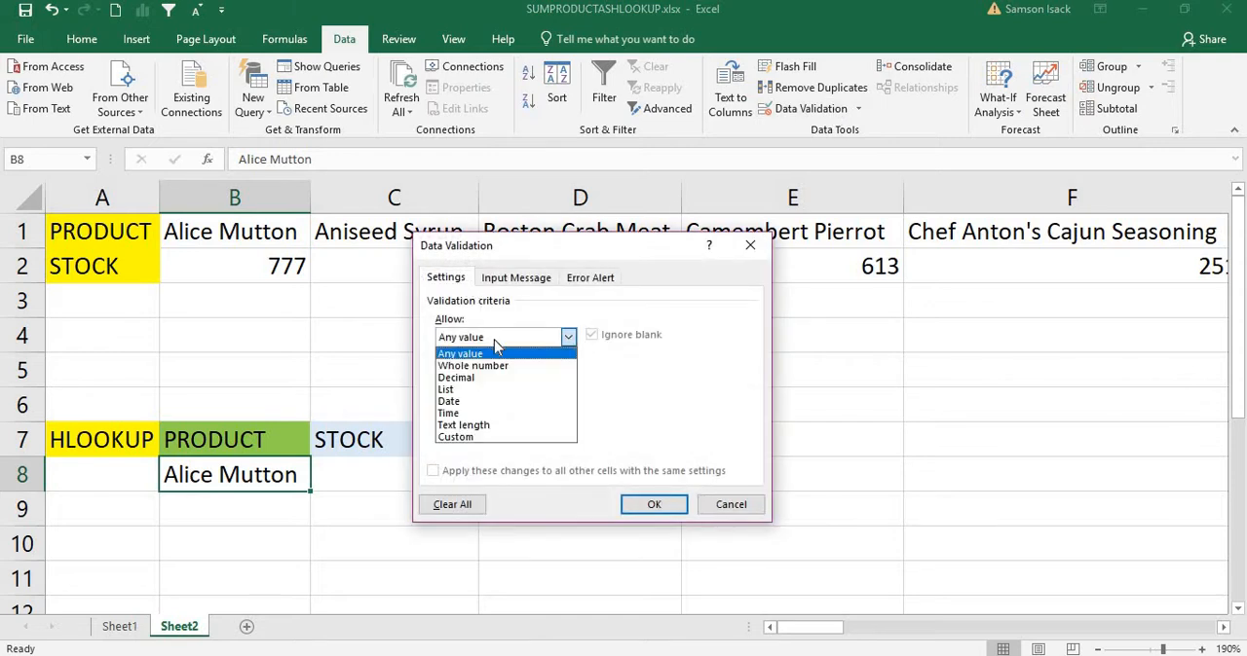
click(489, 391)
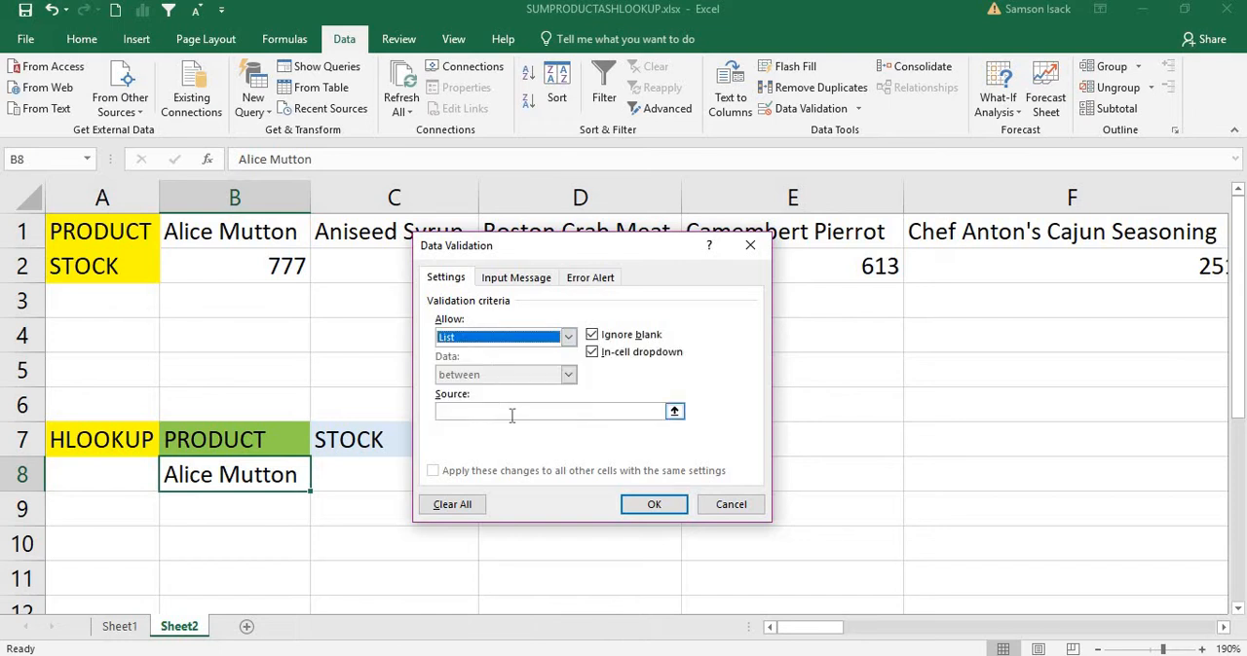
click(676, 412)
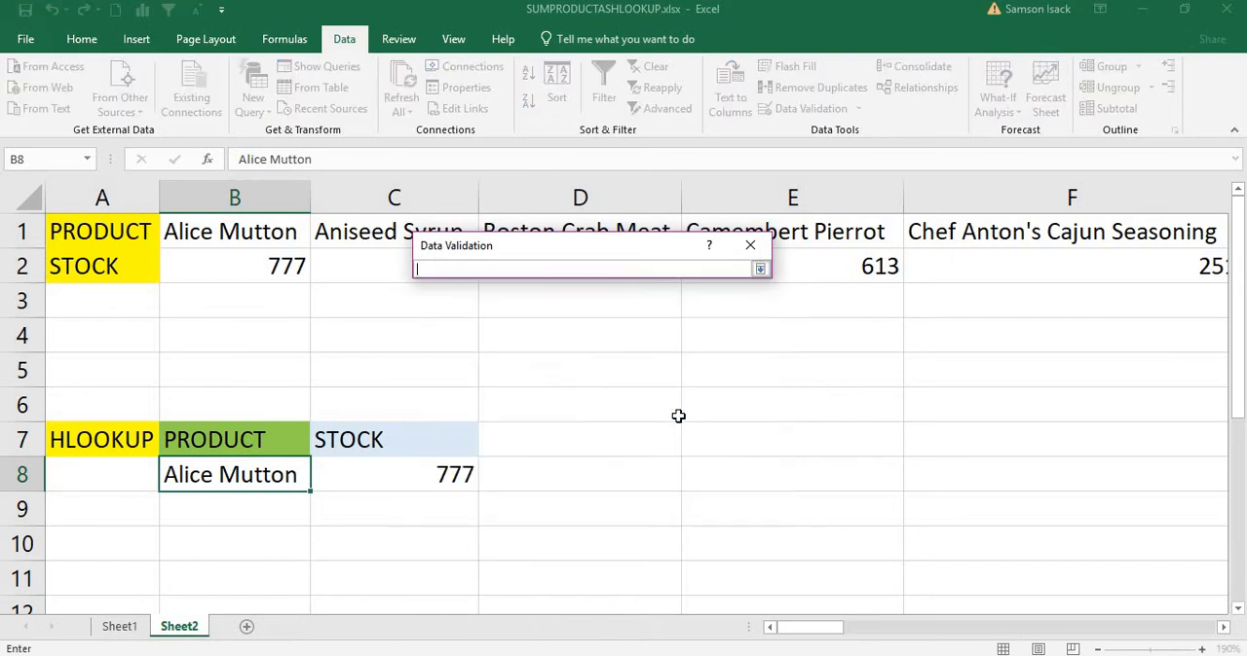
click(224, 234)
drag(327, 222, 958, 222)
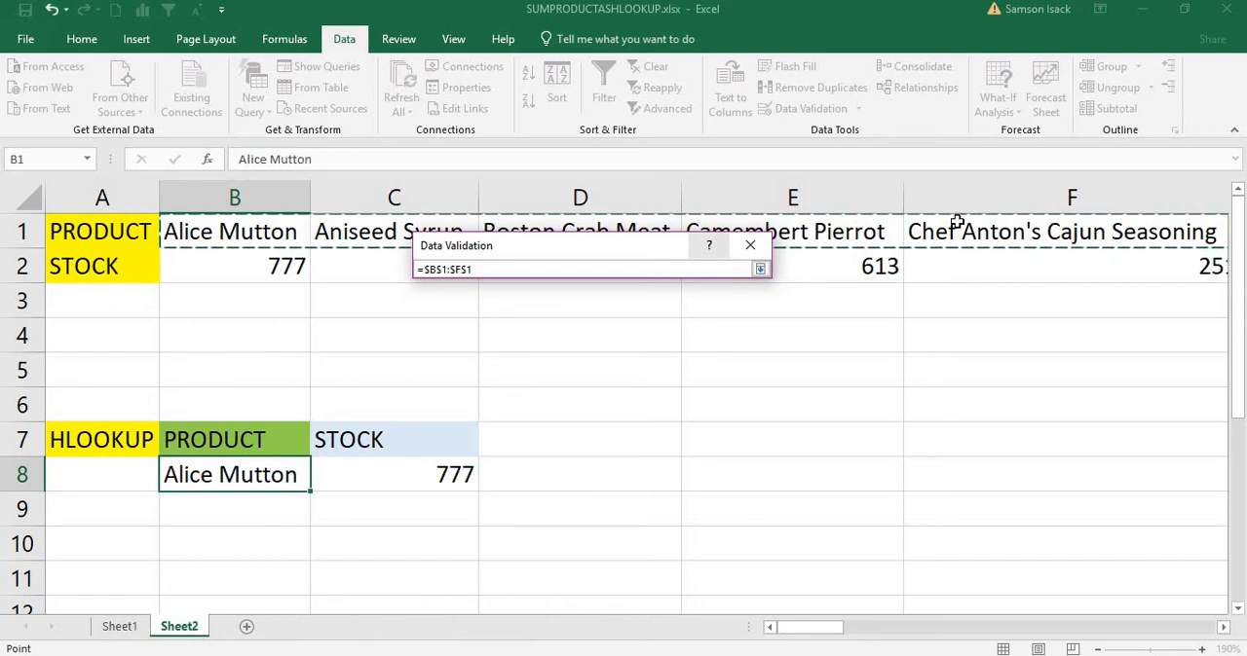
key(ctrl+shift+Right)
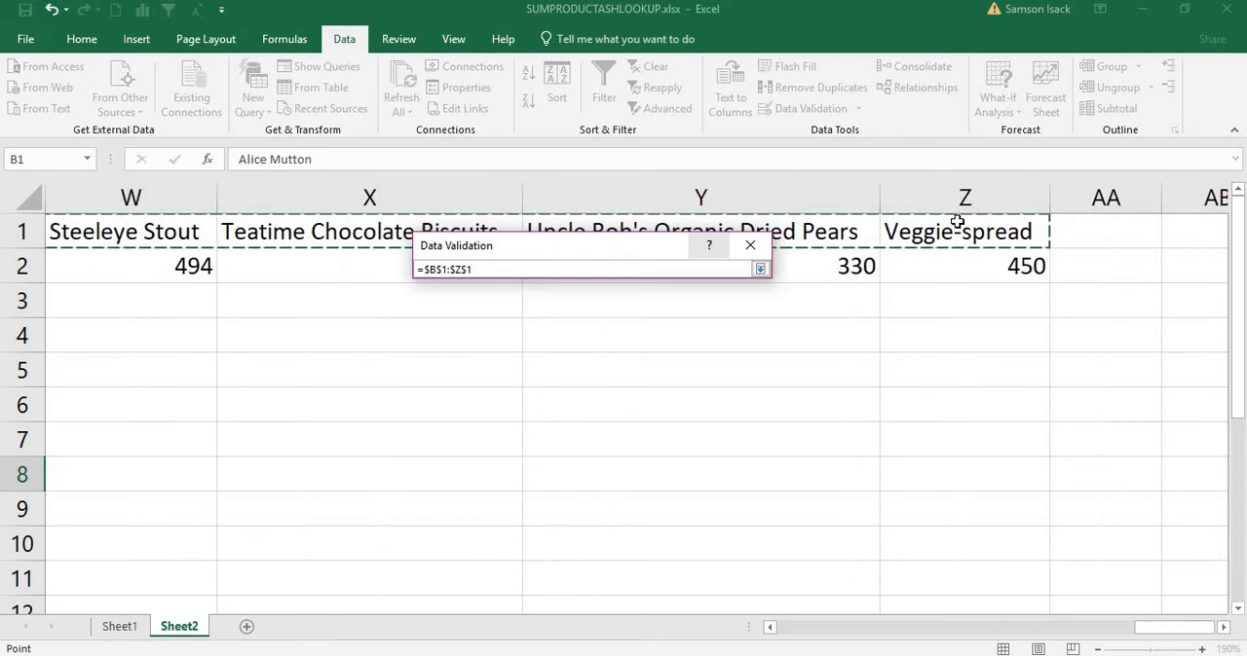
click(760, 269)
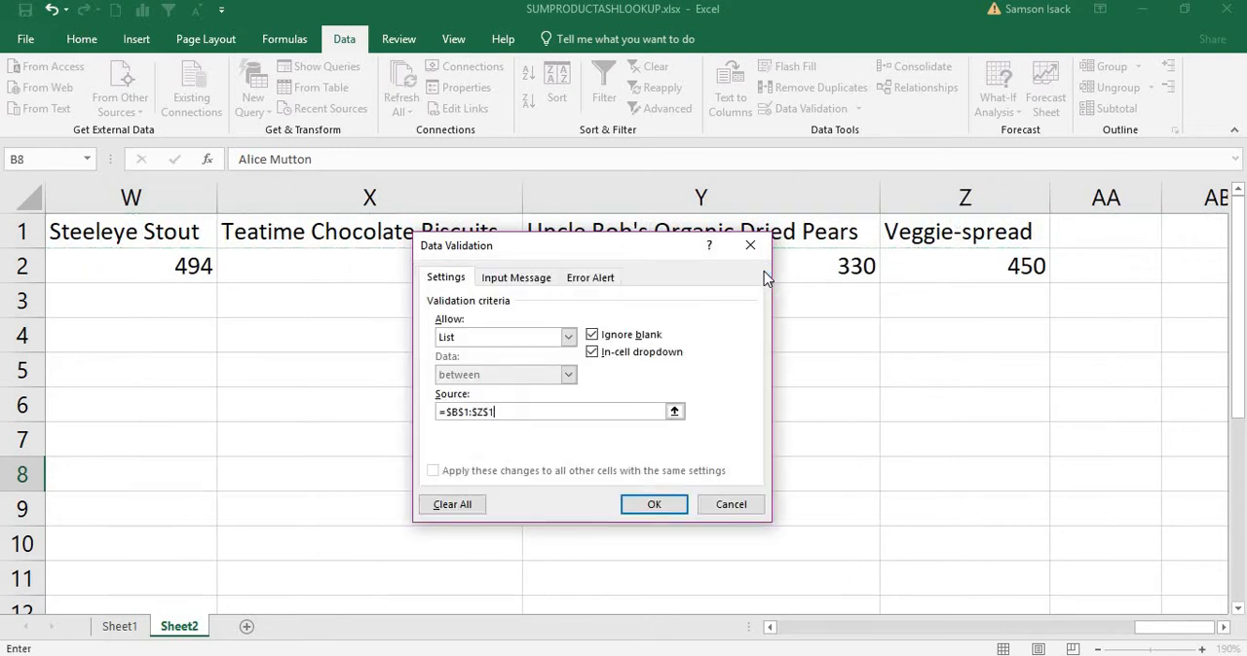
click(658, 509)
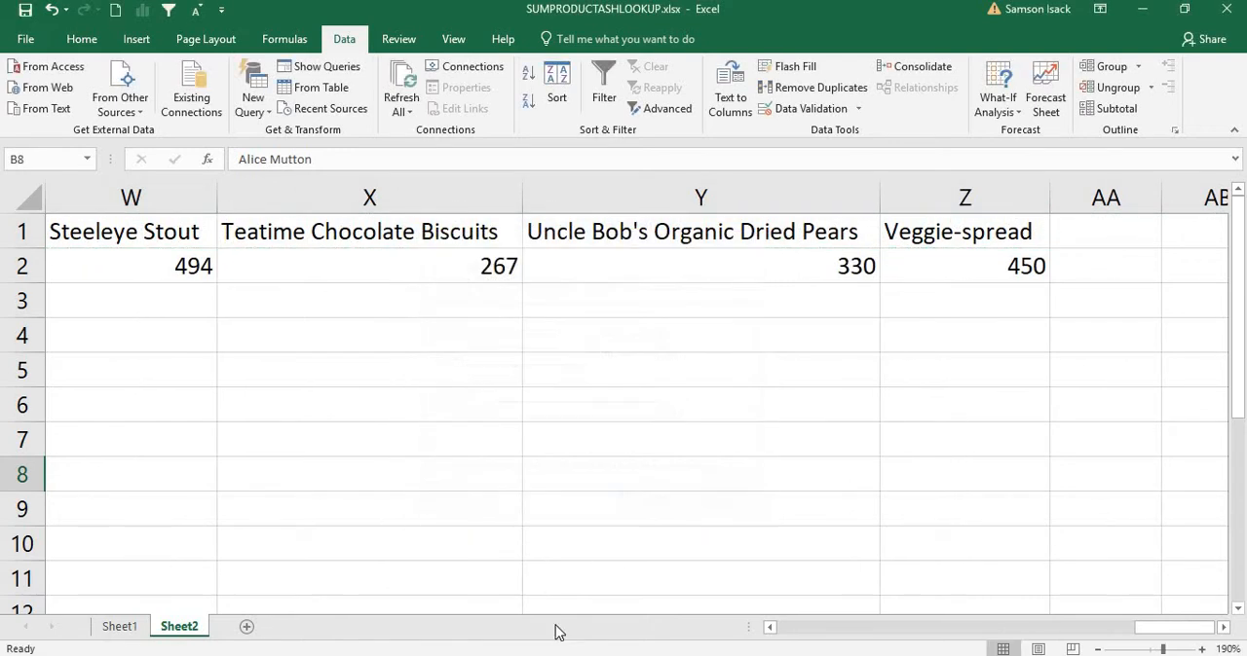
Step: Choose Boston Crab Meat from the product dropdown in B8 and check the stock returned in C8
click(768, 628)
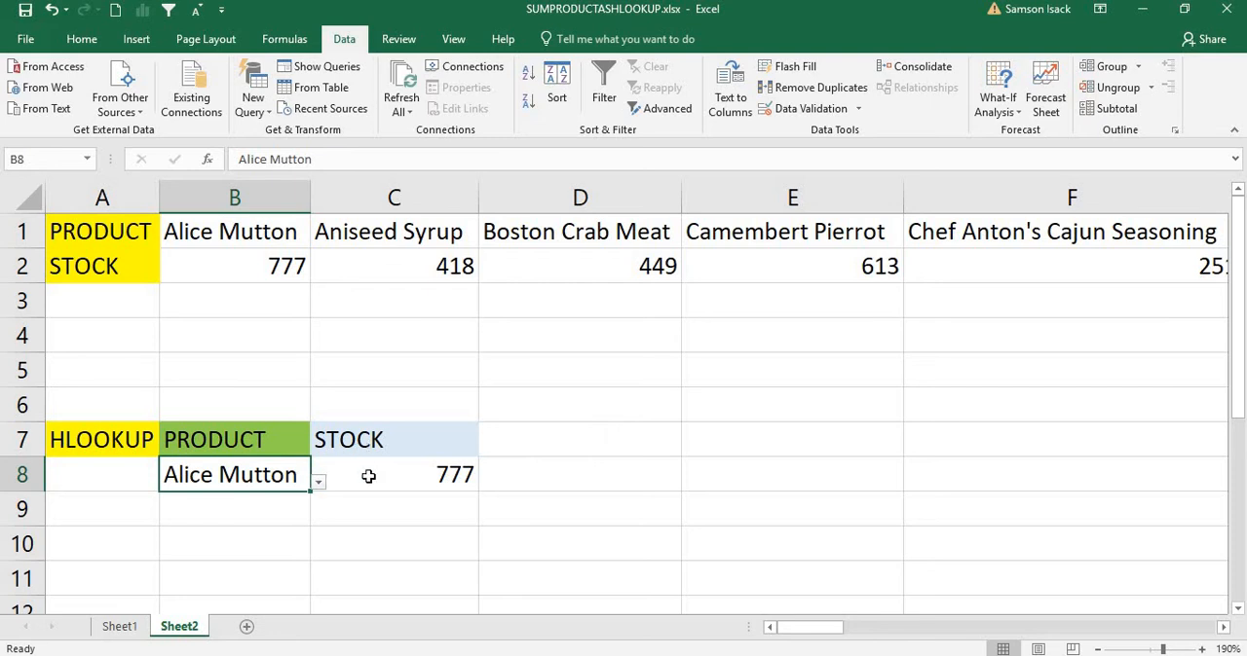
click(317, 486)
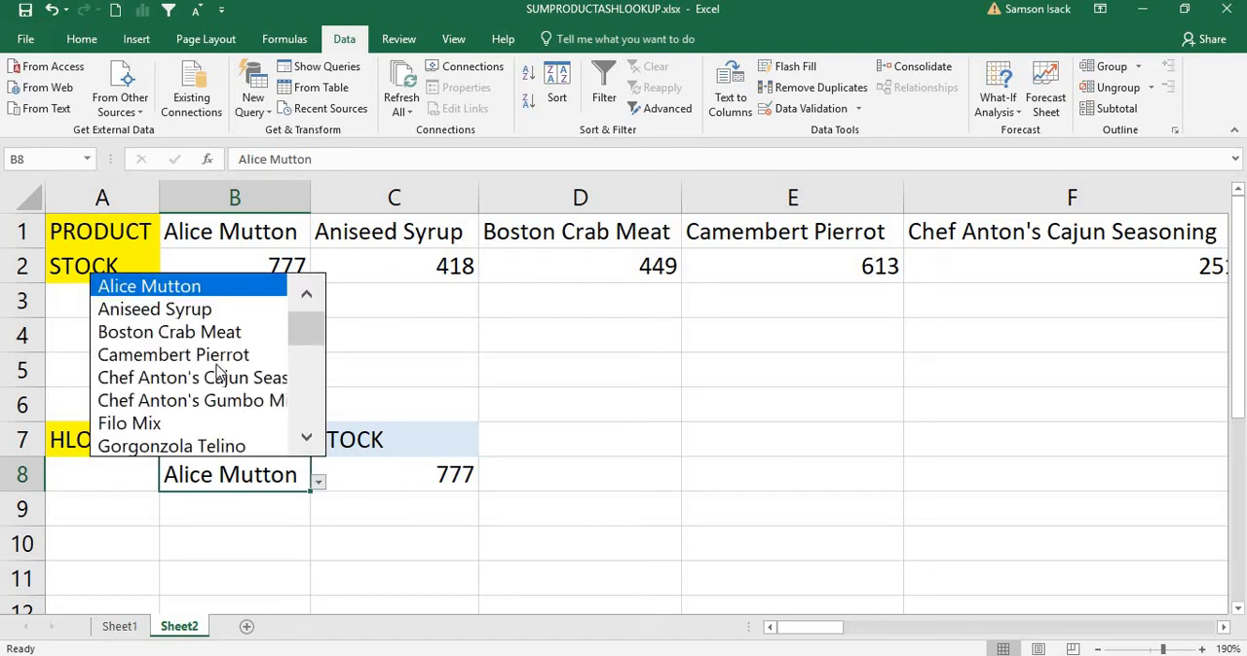
click(231, 333)
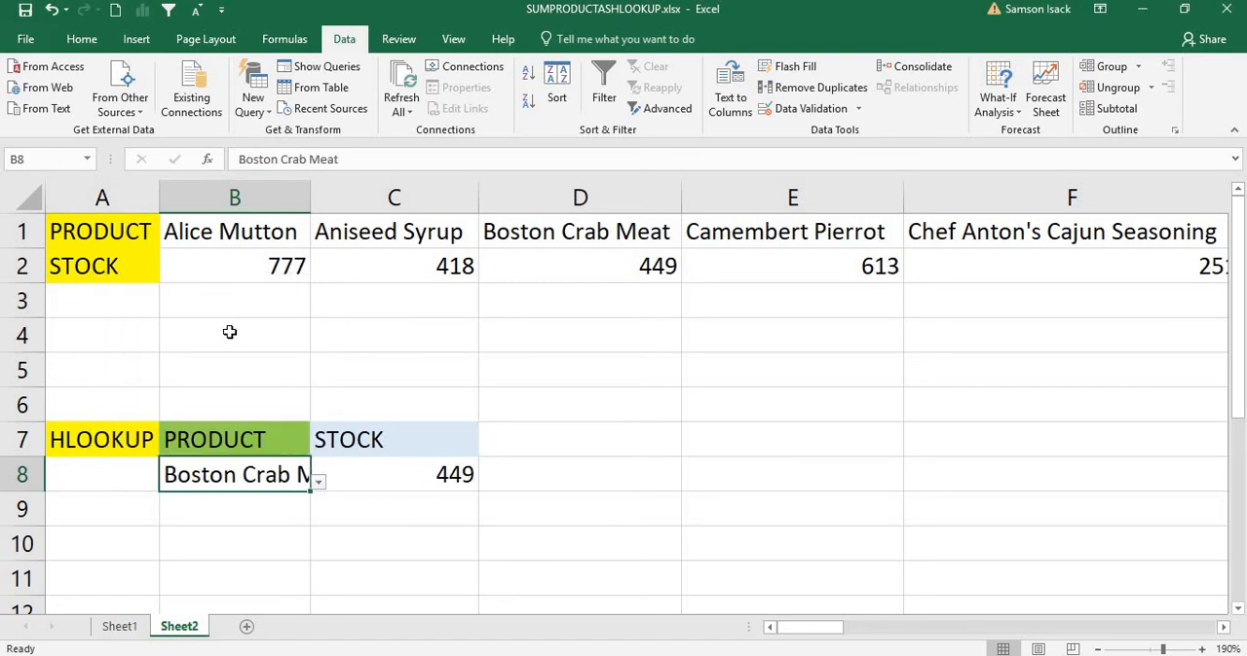
click(438, 475)
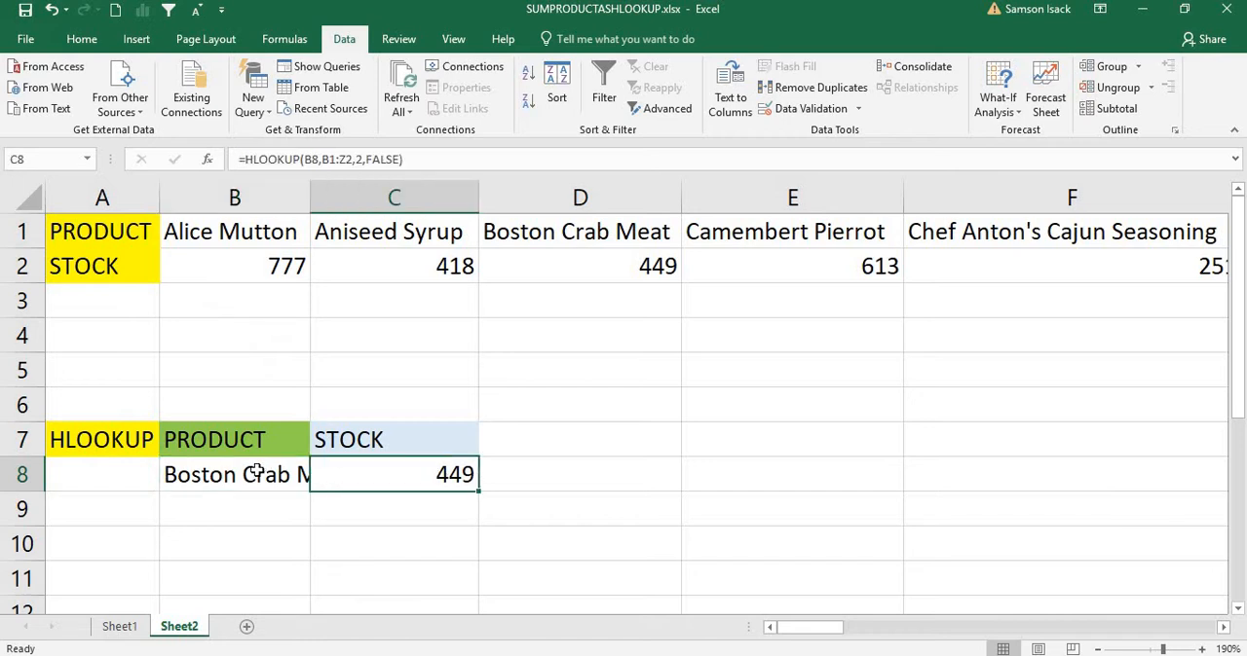
Step: AutoFit column B so the full product name in B8 is shown
click(256, 475)
drag(314, 200, 314, 199)
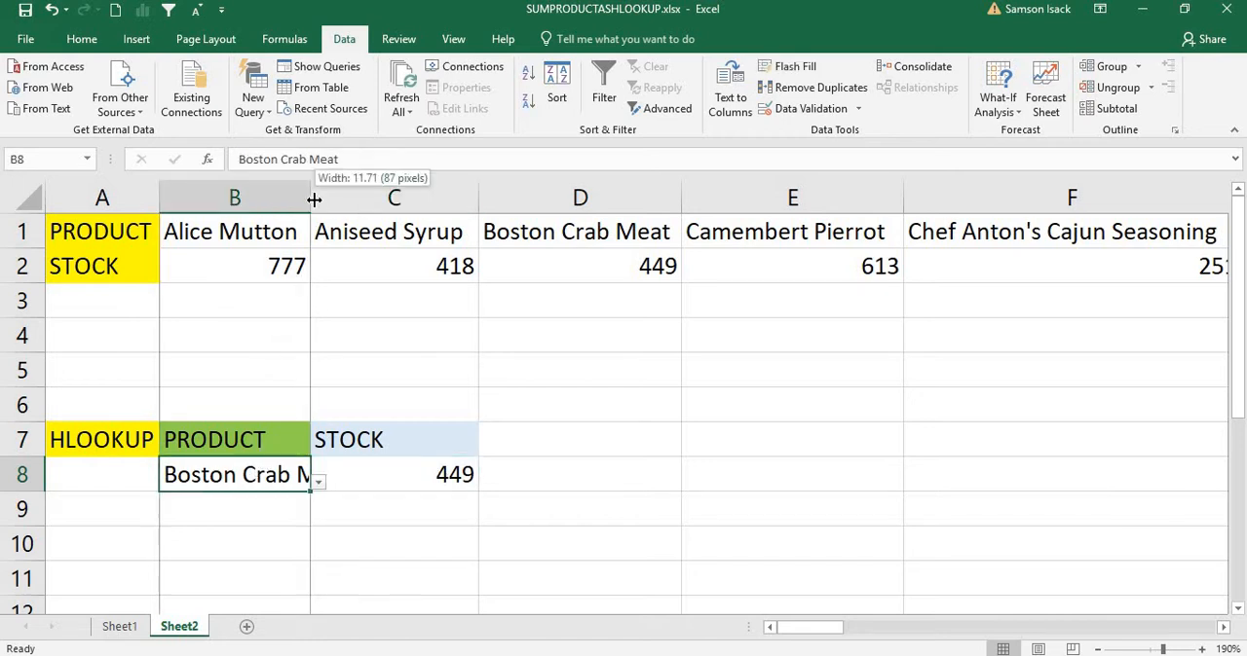
double_click(314, 200)
click(506, 475)
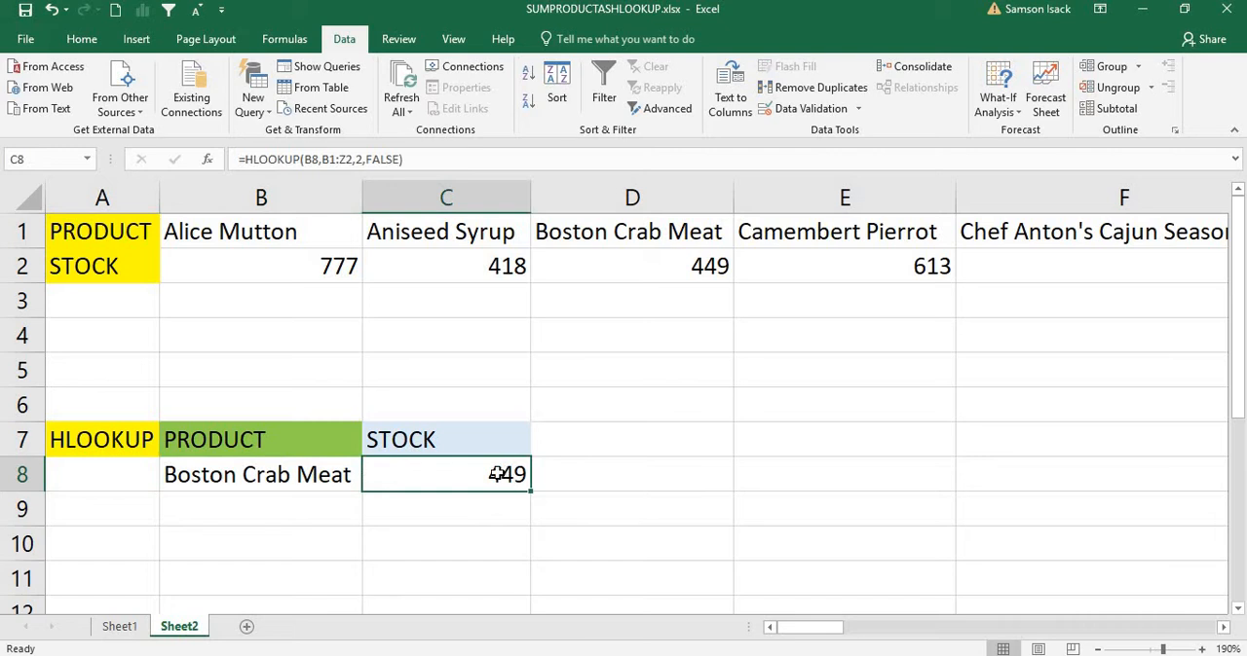
Step: Test the lookup by choosing Ipoh Coffee from the product dropdown in B8
click(261, 477)
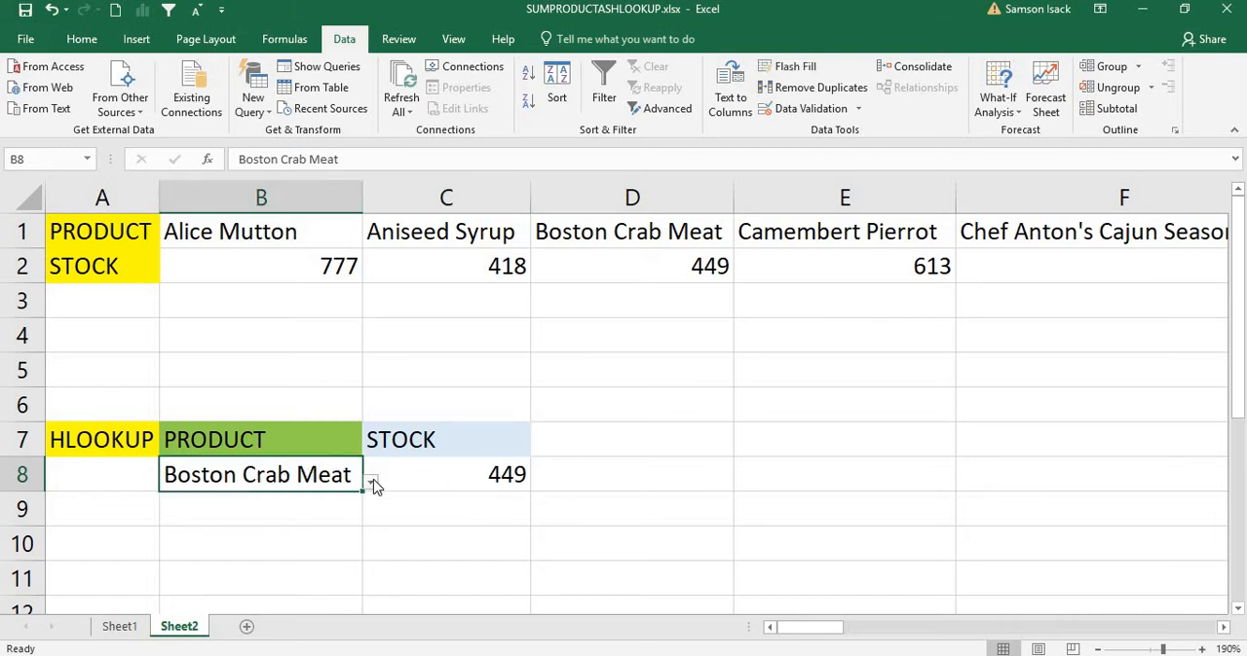
click(372, 482)
click(259, 444)
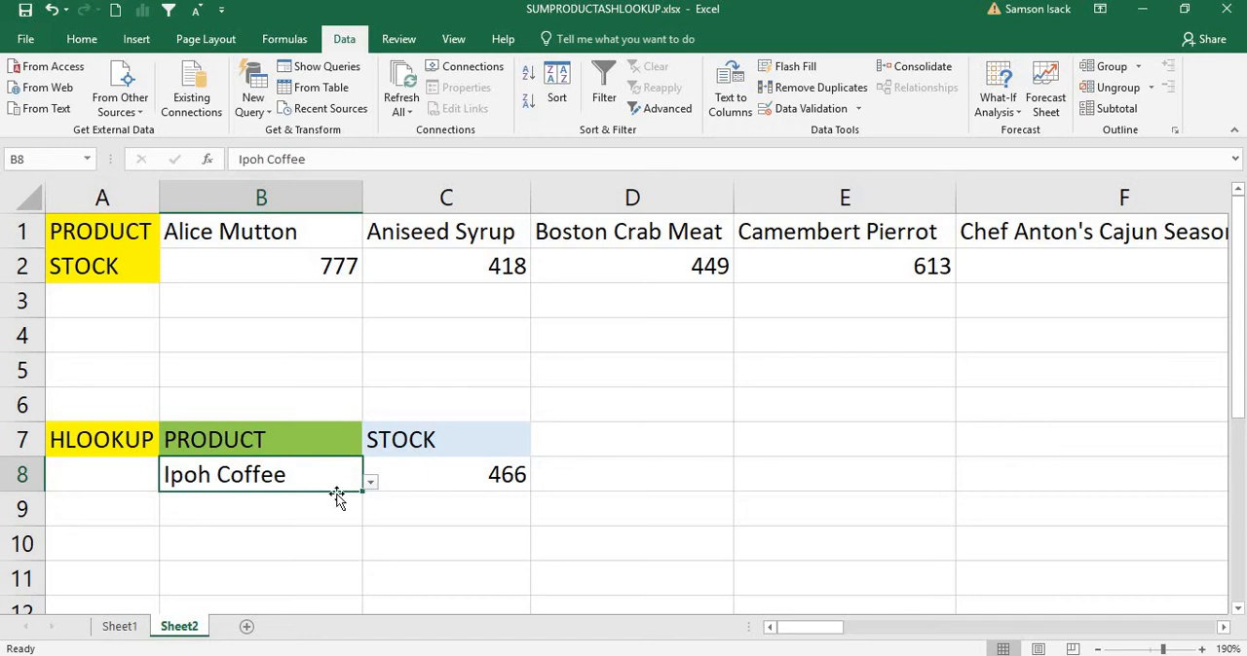
Step: Switch the product in B8 to Aniseed Syrup using its dropdown list
click(371, 482)
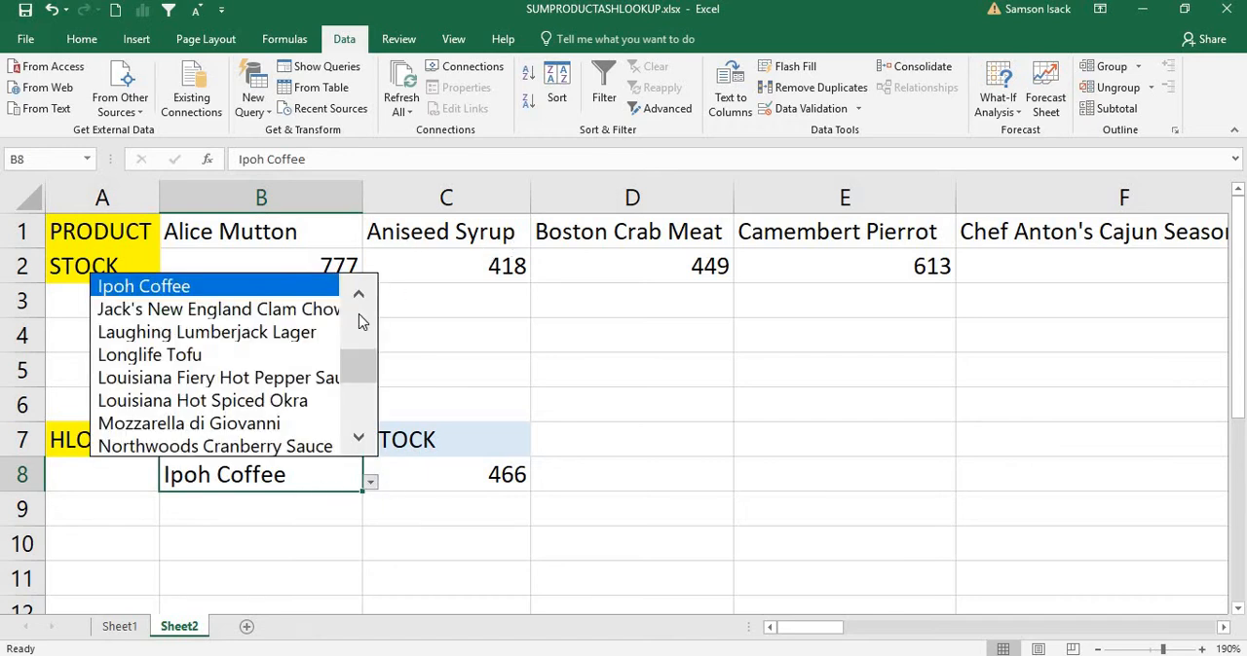
scroll(295, 321, up, 5)
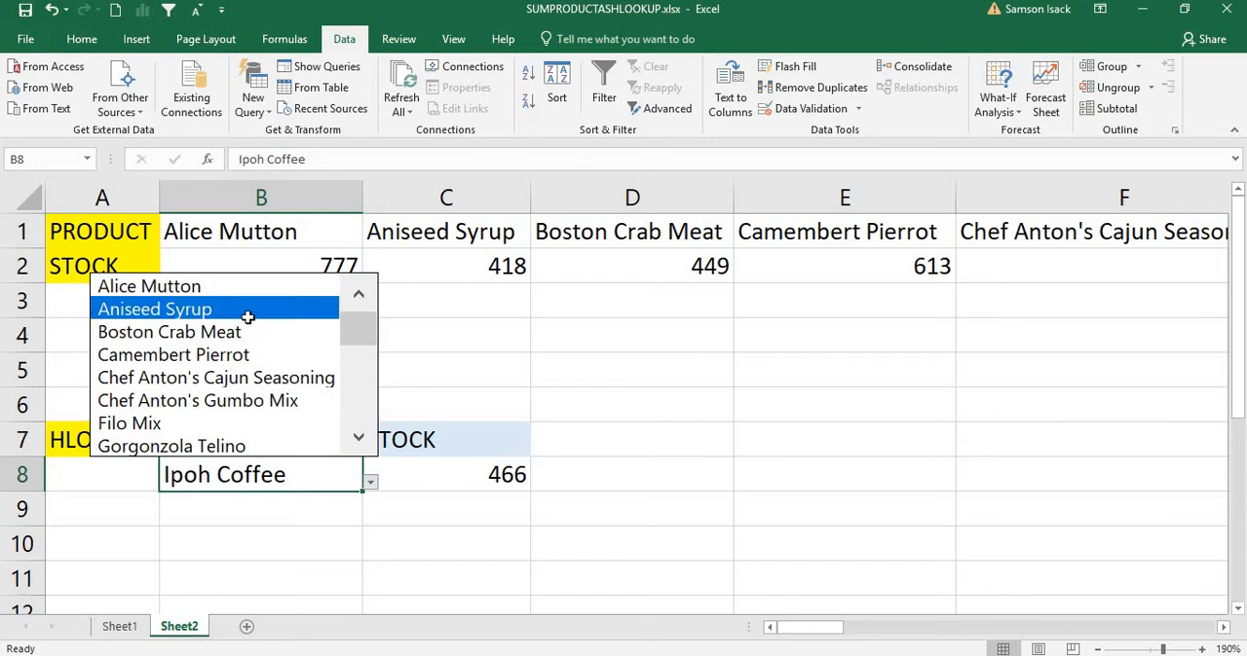
click(249, 311)
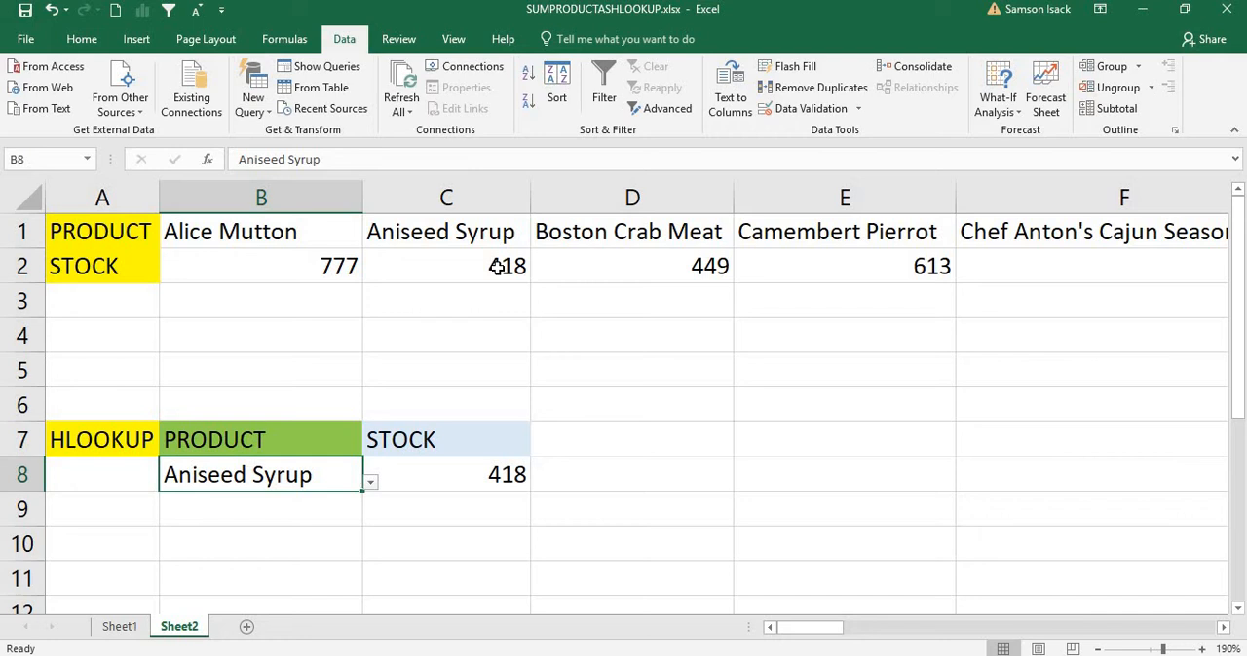
Step: Enter the label SUMPRODUCT in A10 and widen column A to fit it
click(103, 544)
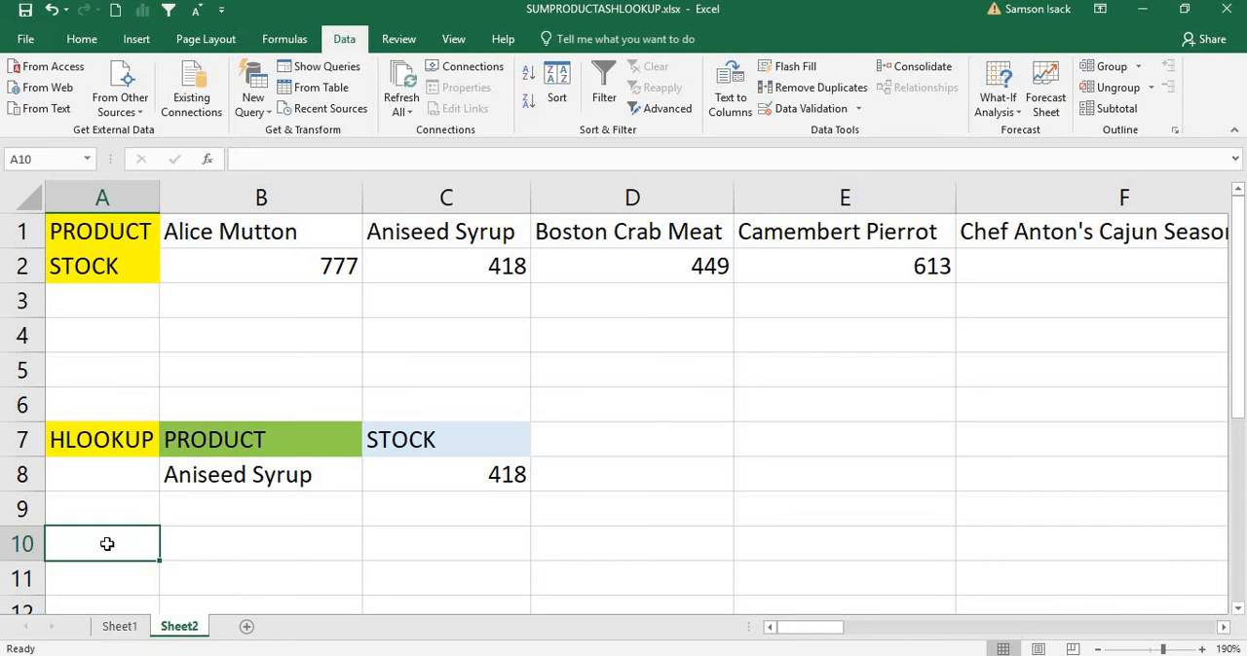
text(SUMP)
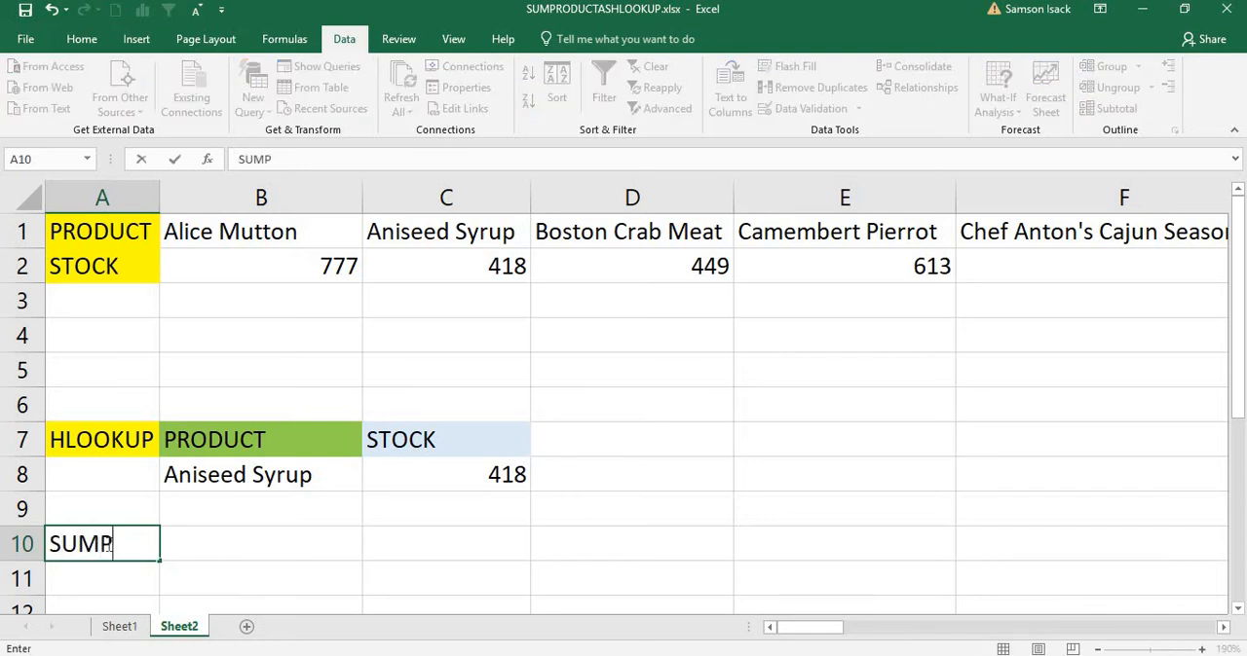
text(RODUCT)
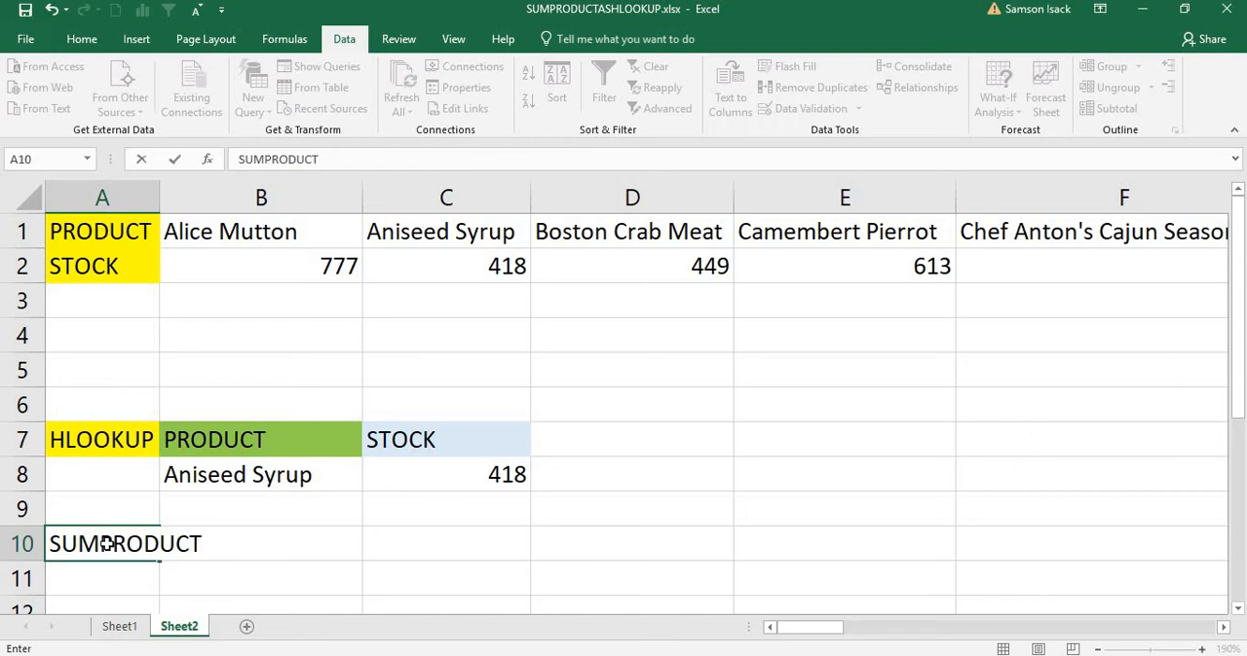
key(Return)
key(Up)
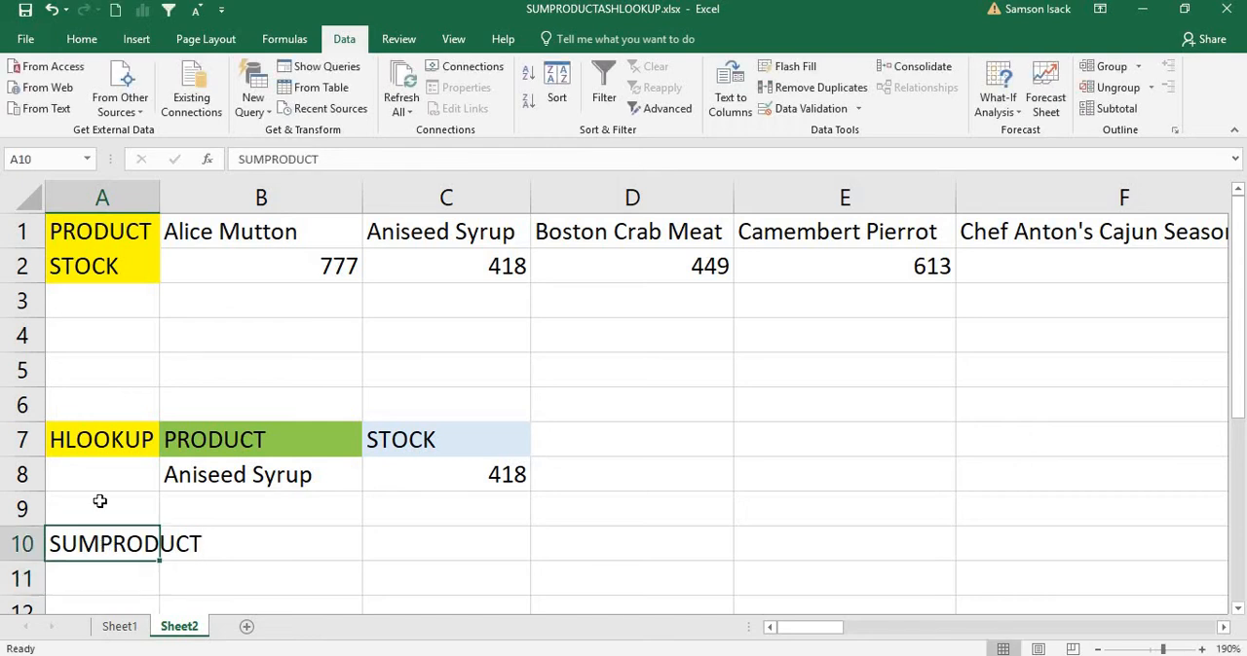
drag(164, 199, 210, 198)
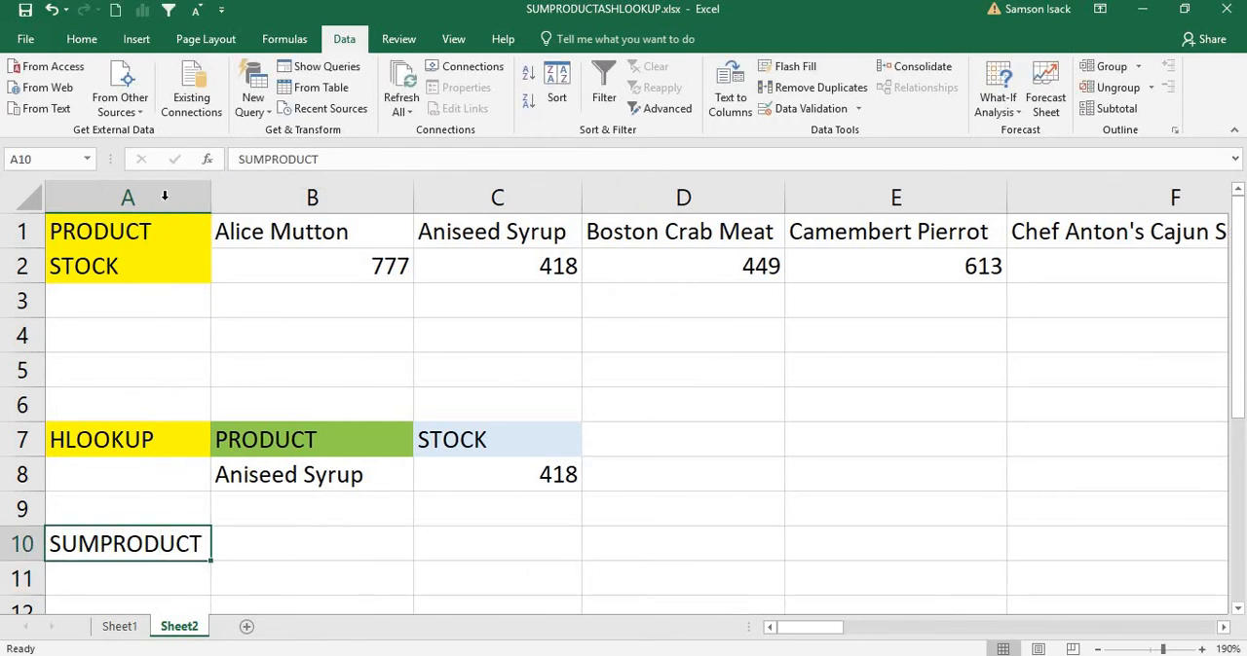
Step: Copy the PRODUCT and STOCK headings from B7:C7 to B10:C10
click(305, 531)
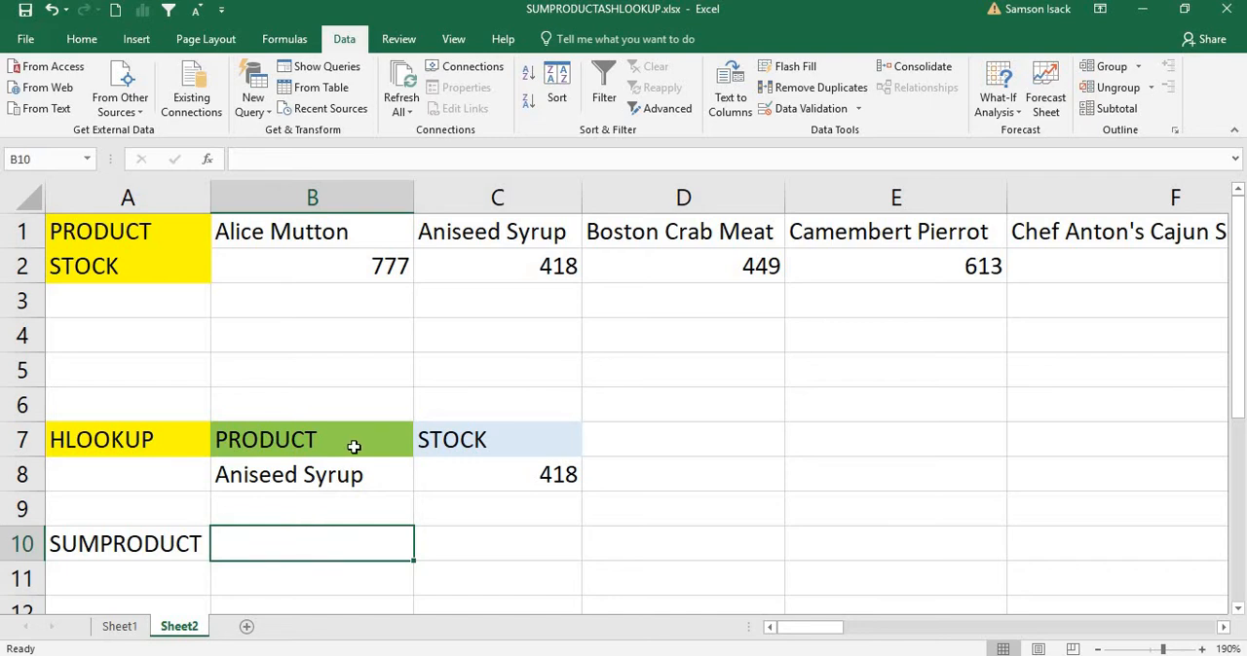
drag(353, 445, 490, 448)
key(ctrl+c)
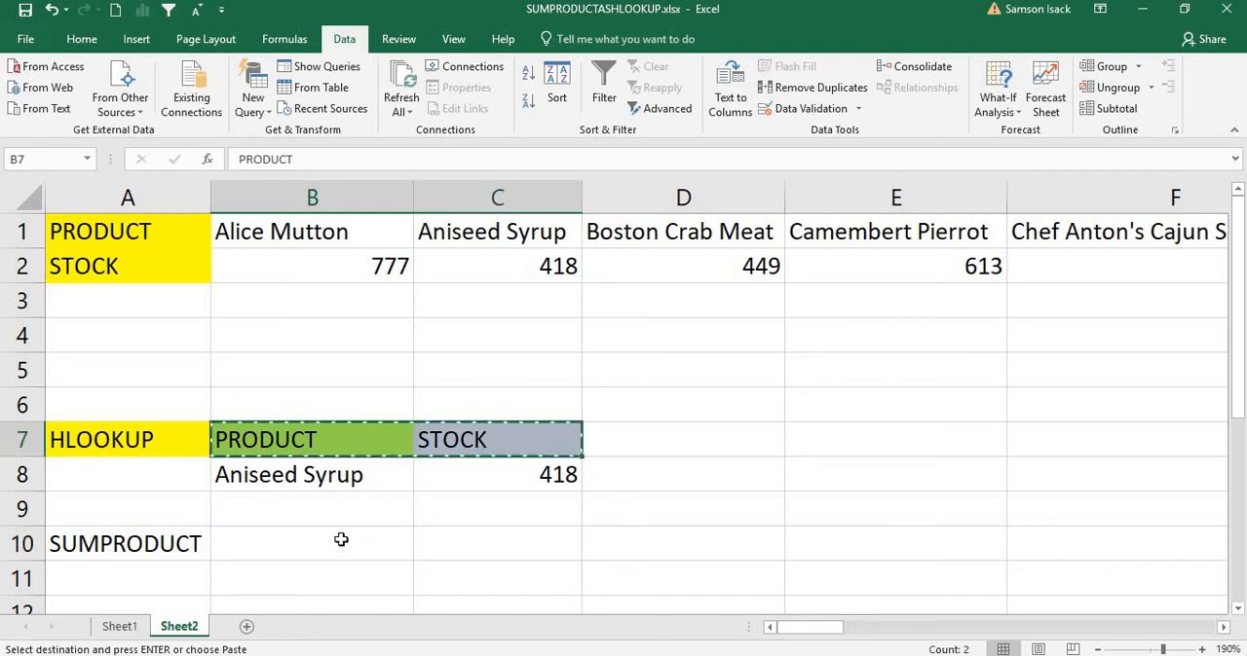
click(340, 539)
key(ctrl+v)
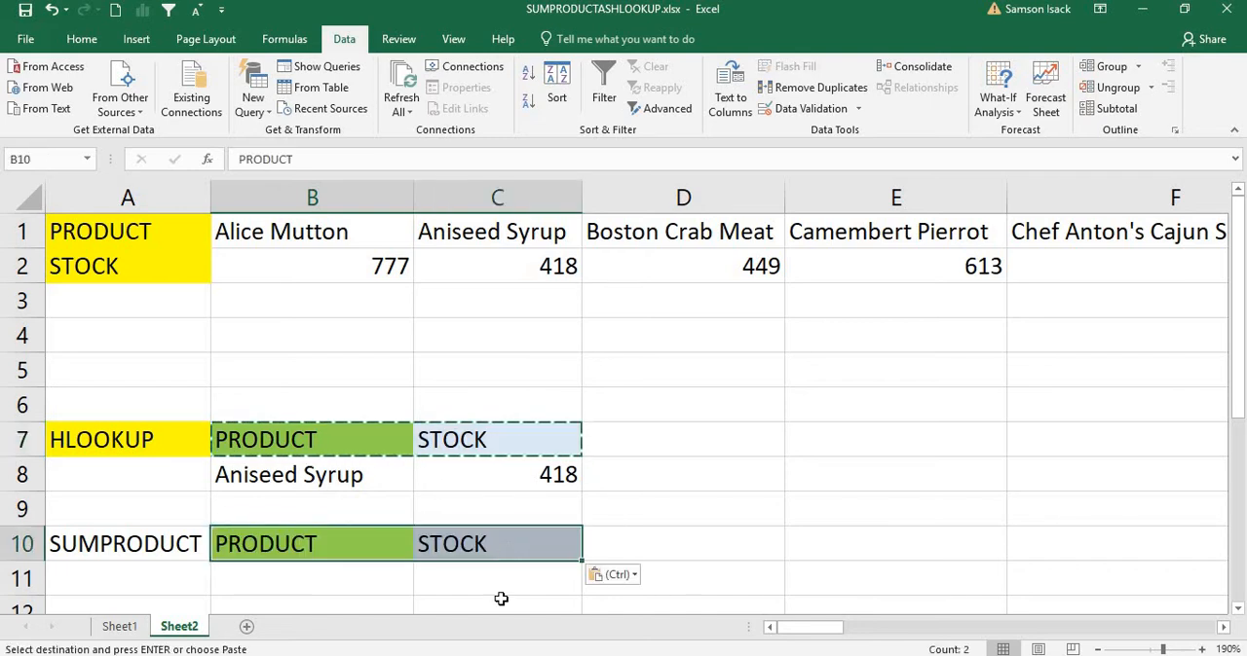
Step: Copy the product name Alice Mutton from B1 into B11 as the SUMPRODUCT lookup value
click(379, 582)
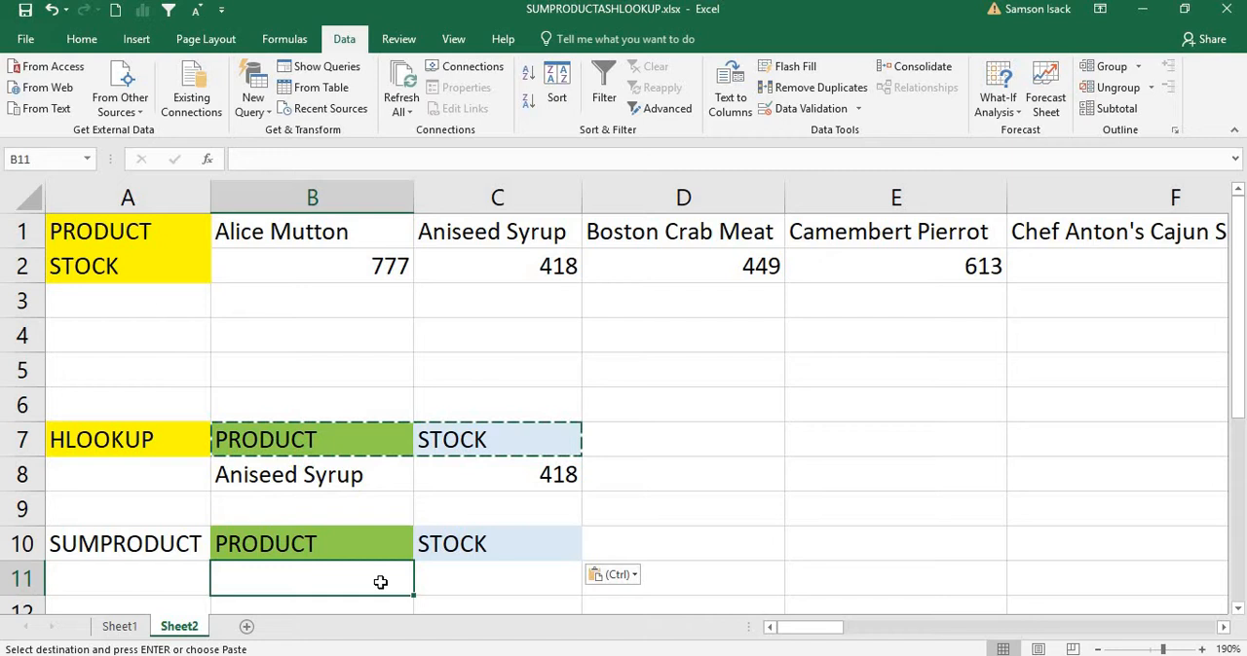
double_click(348, 236)
drag(348, 237, 220, 233)
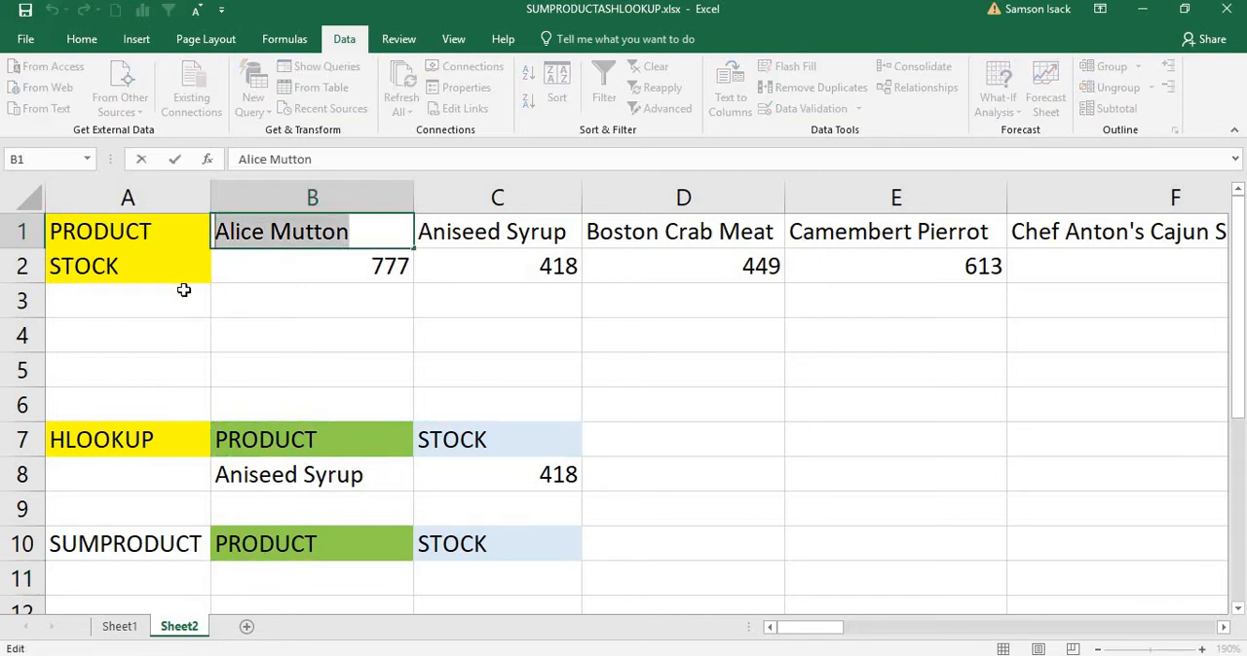
click(293, 589)
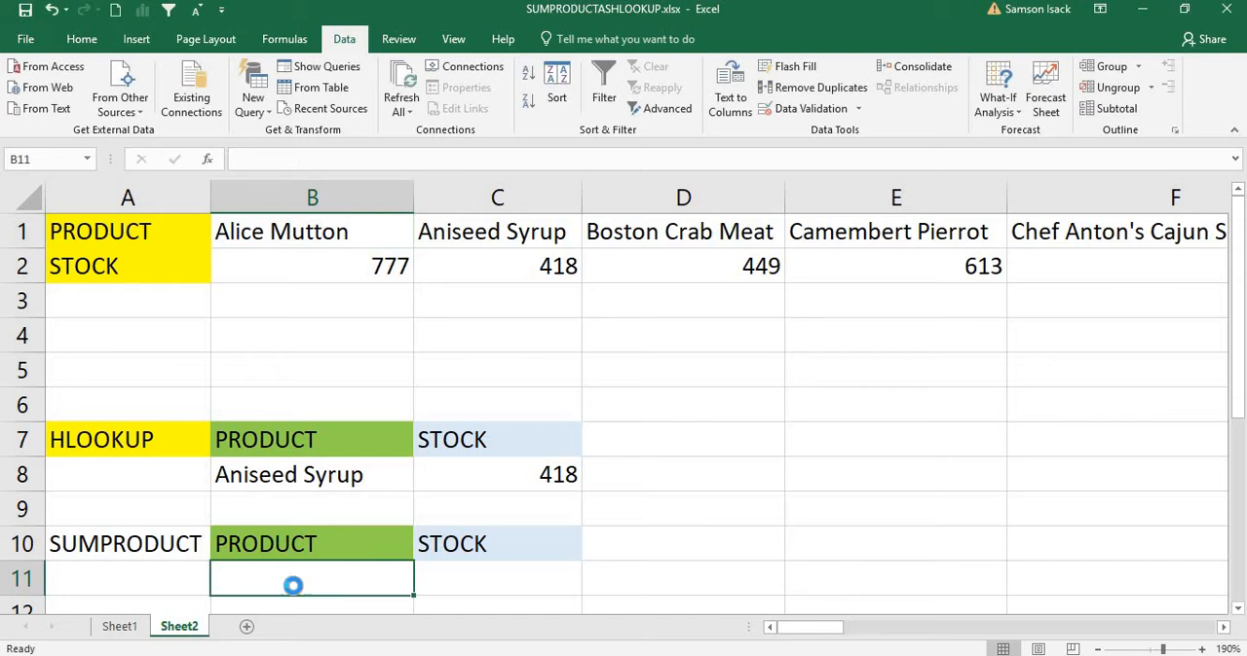
key(ctrl+v)
Step: Start a SUMPRODUCT formula in C11 with the product names B1:Z1 as its first range
click(519, 580)
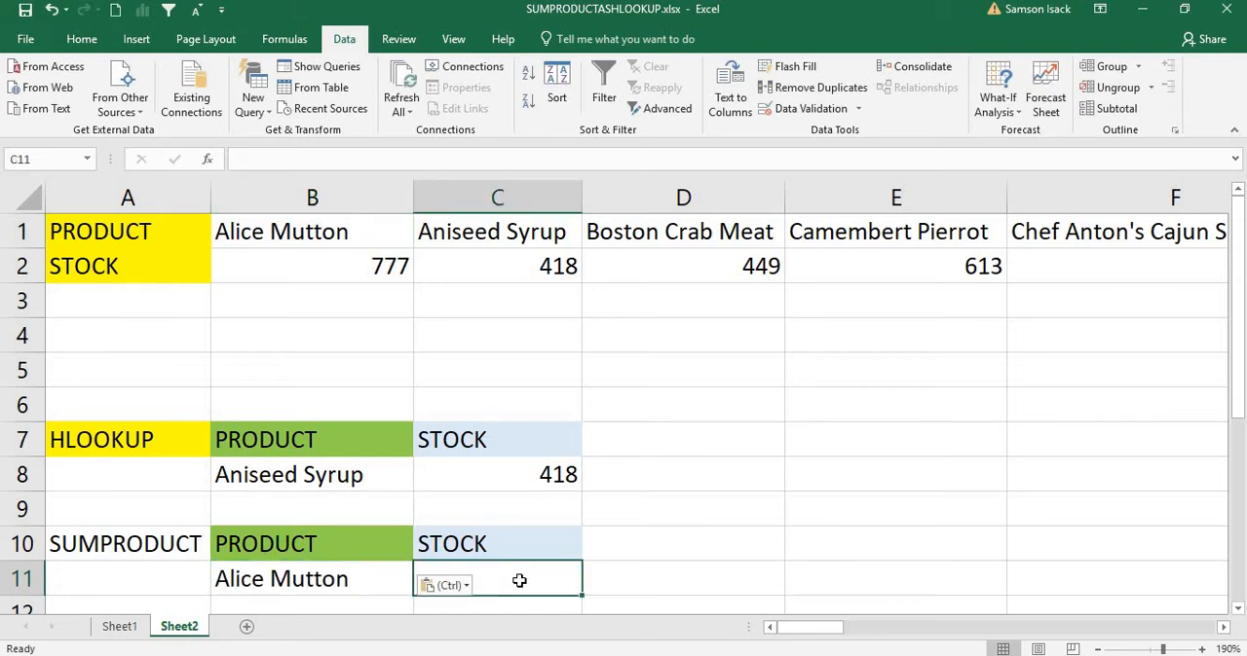
text(=)
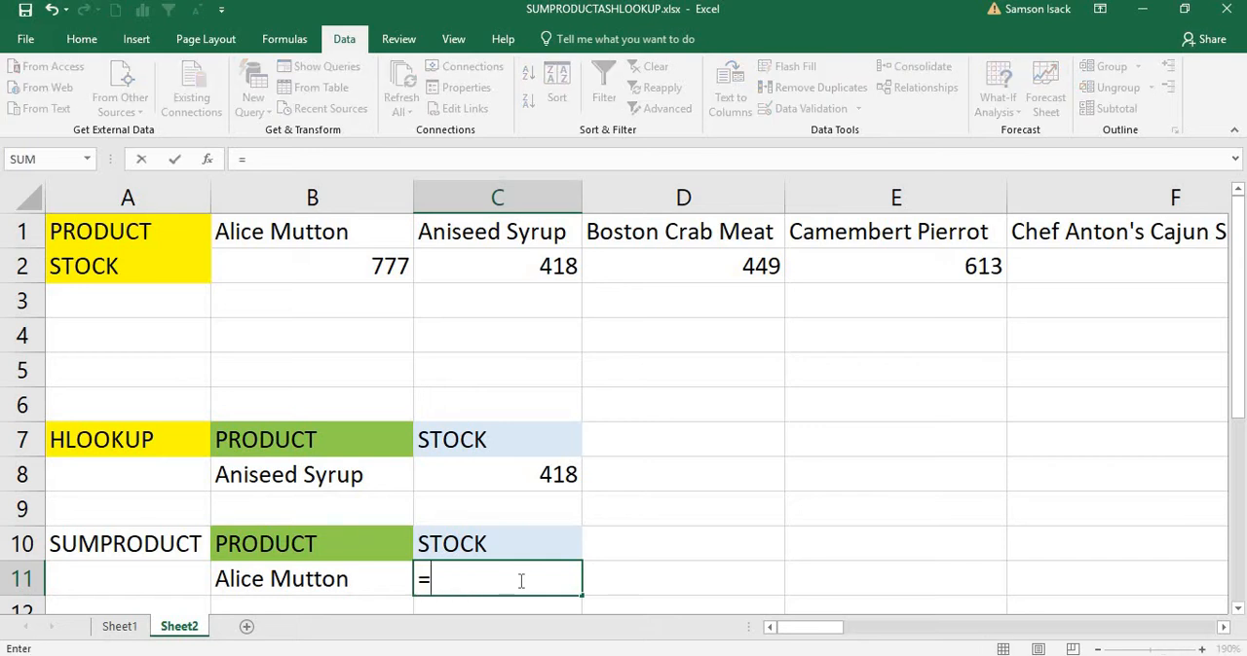
text(SUMPRO)
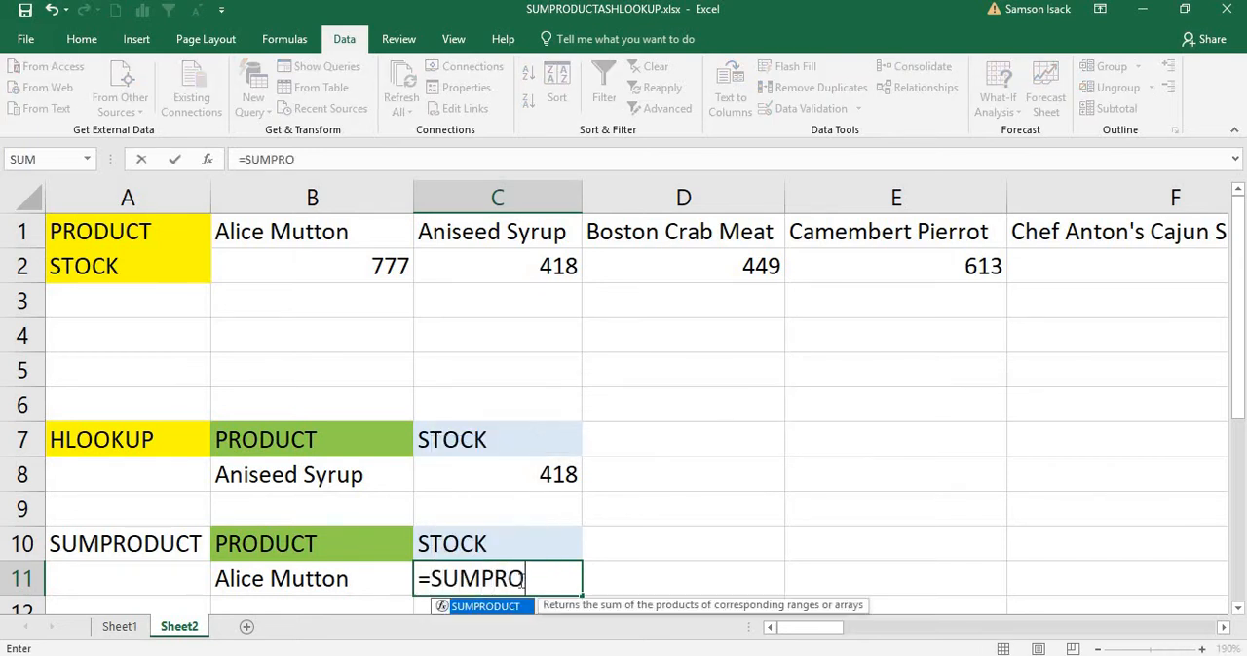
text(DUCT)
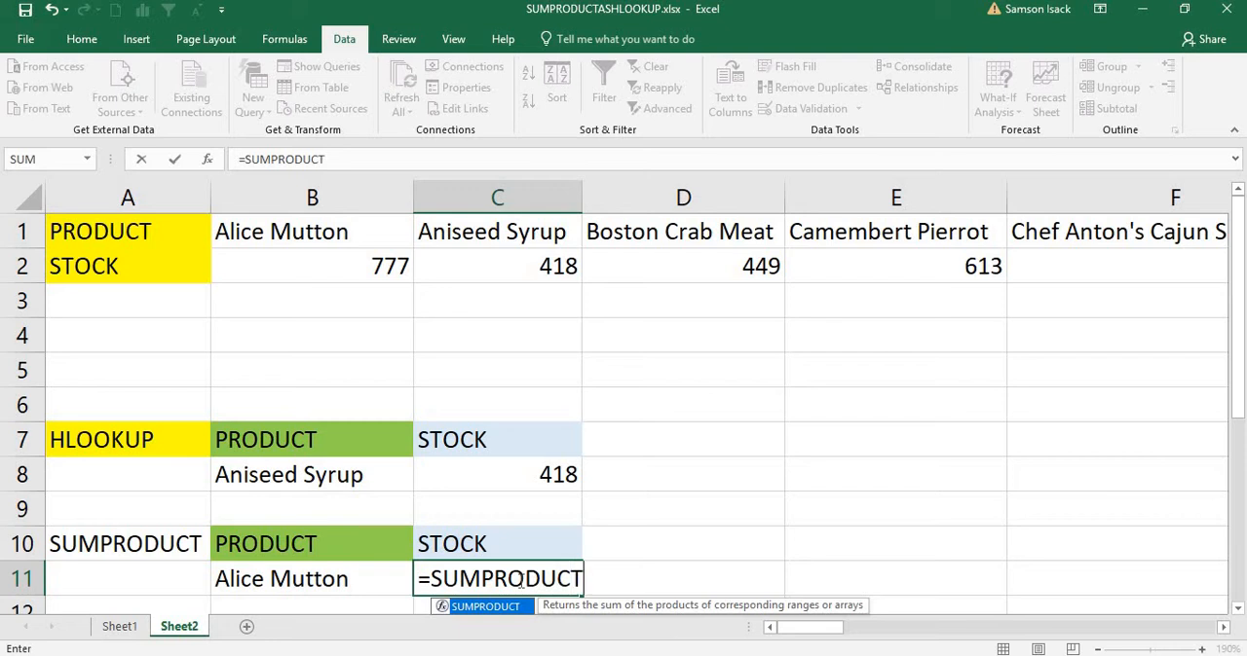
text(()
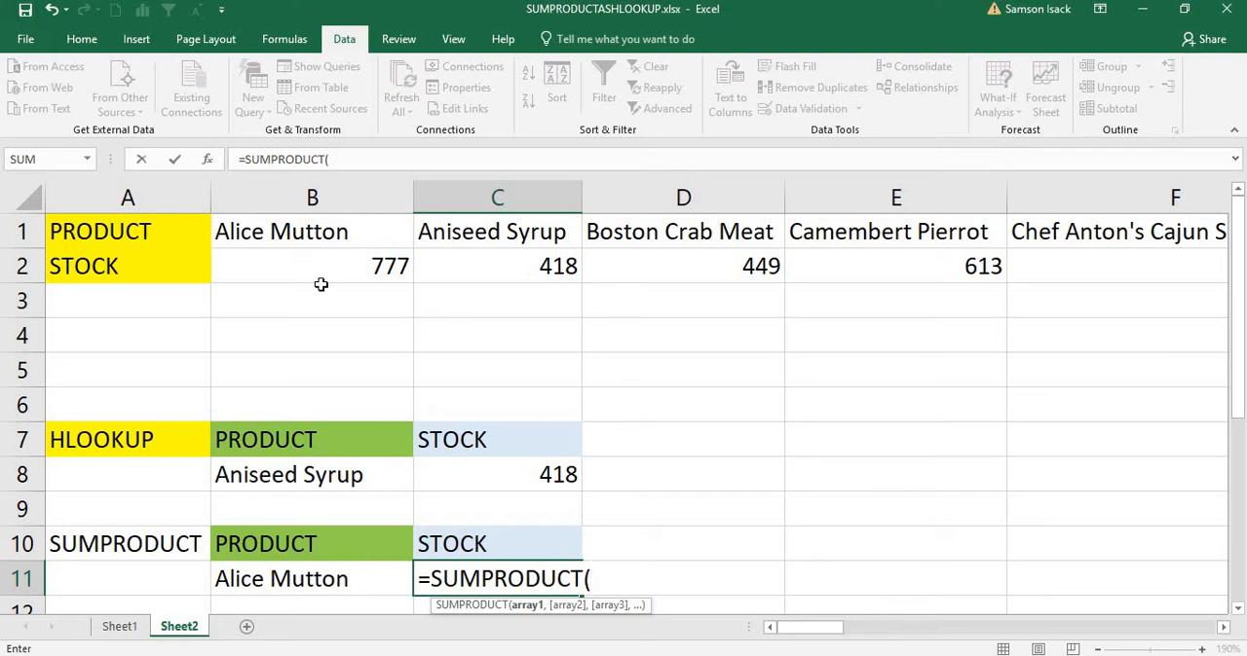
drag(224, 231, 1163, 216)
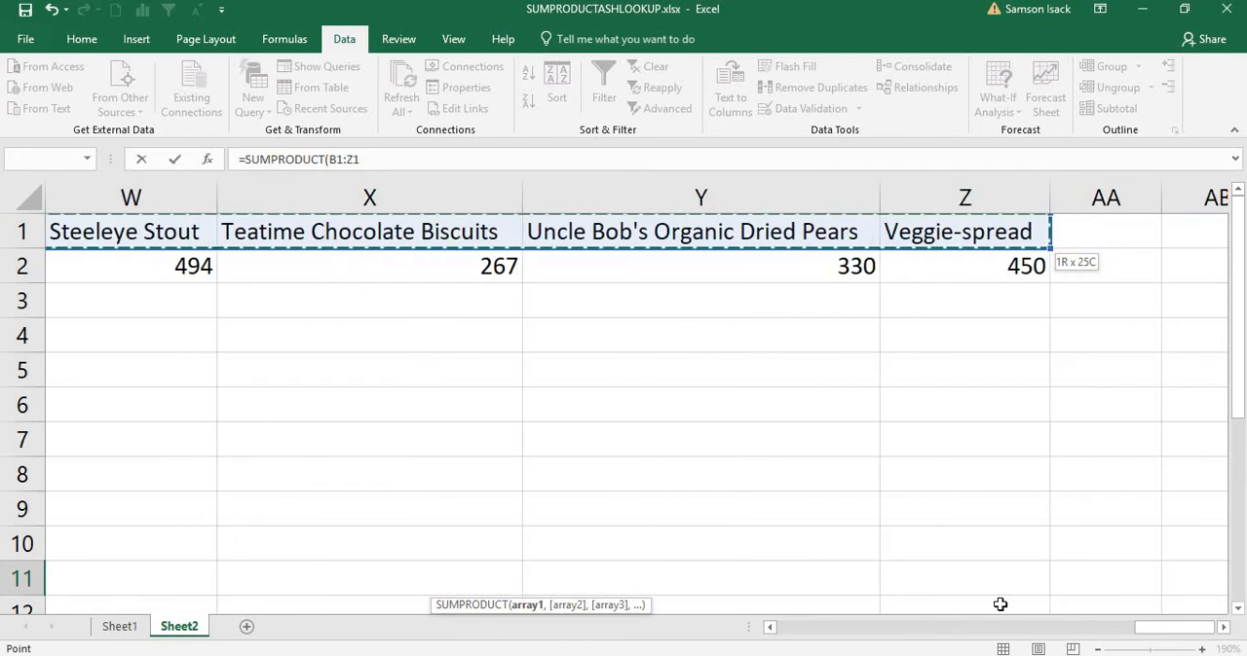
click(787, 631)
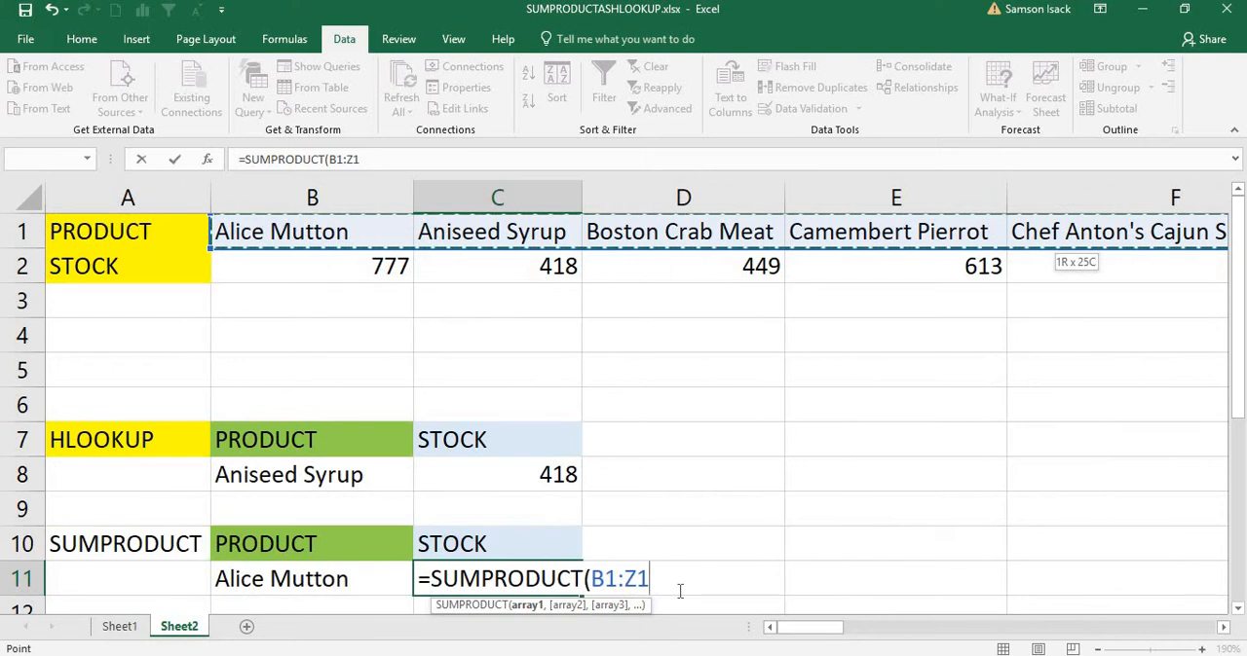
Step: Compare the product range with B11 and convert the result to numbers, giving --(B1:Z1=B11) as the first array
text(=)
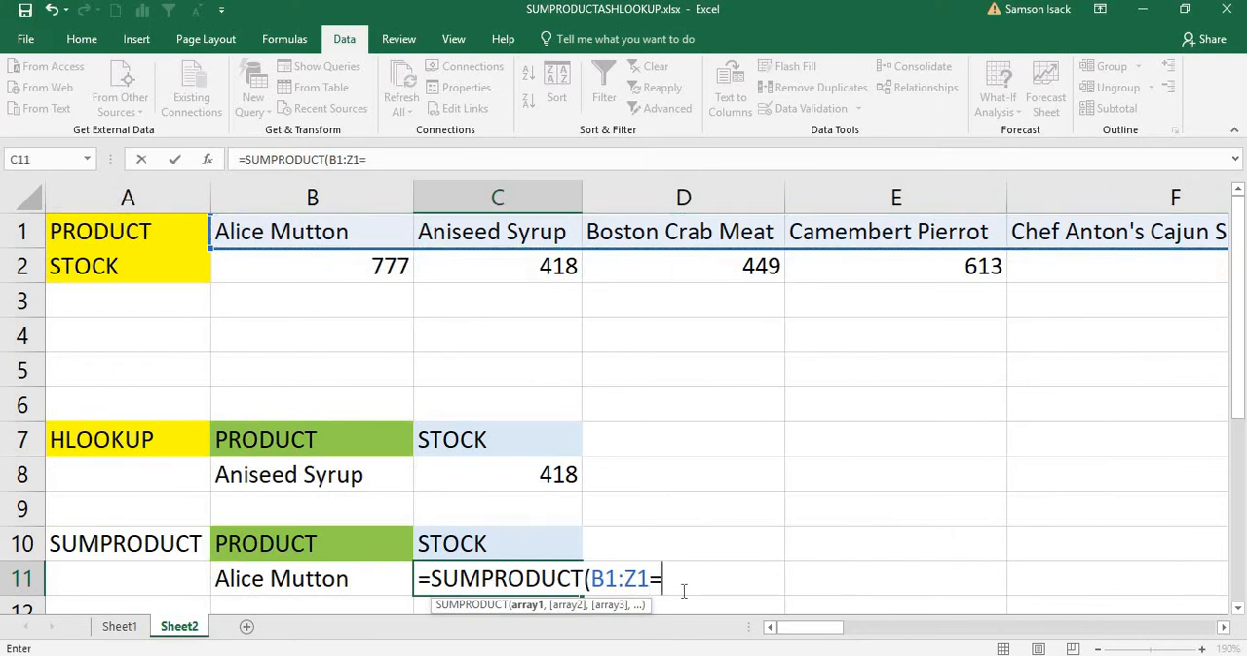
click(270, 582)
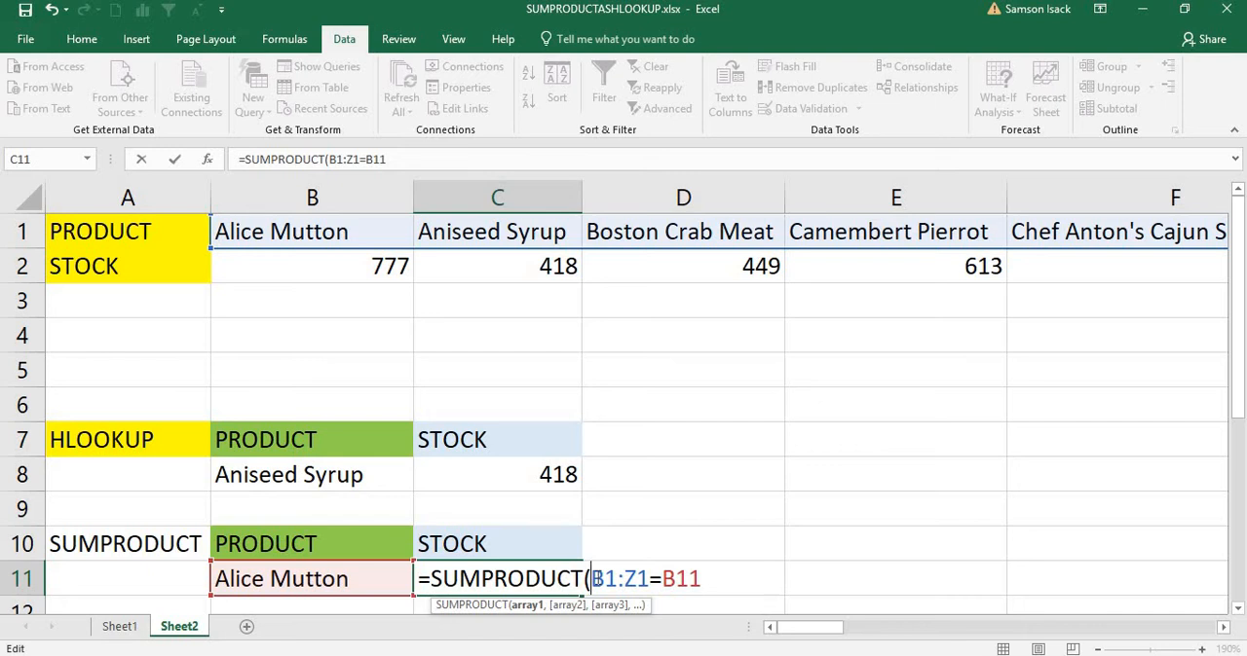
text(--)
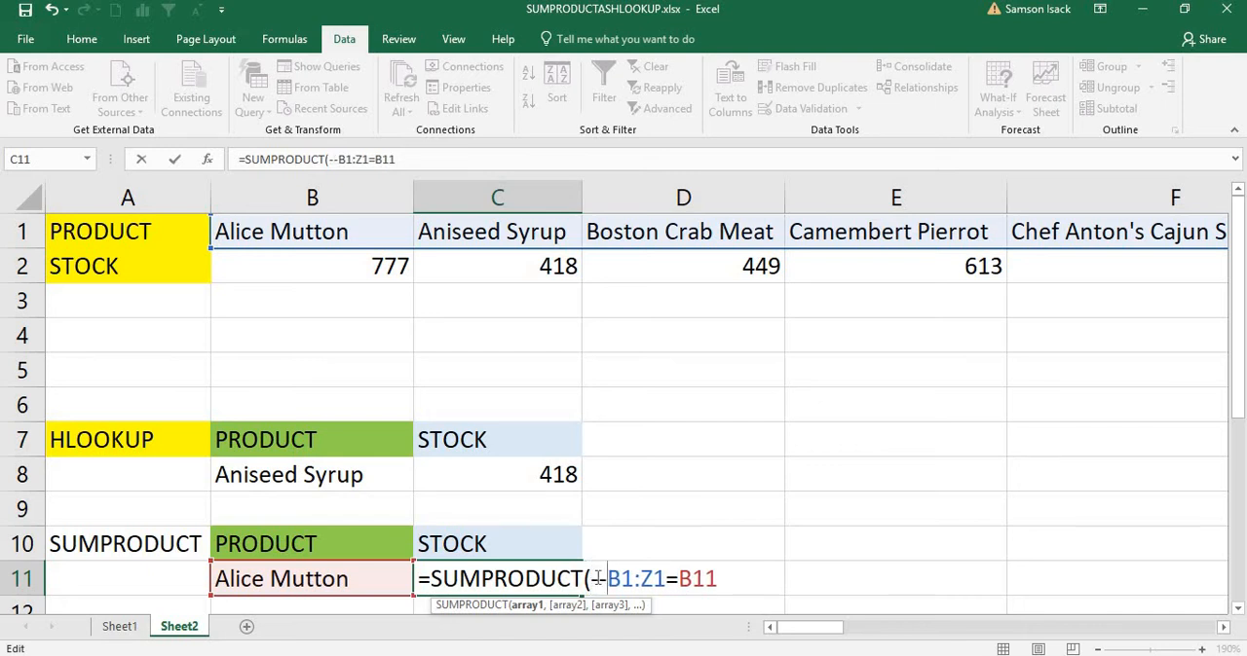
text(()
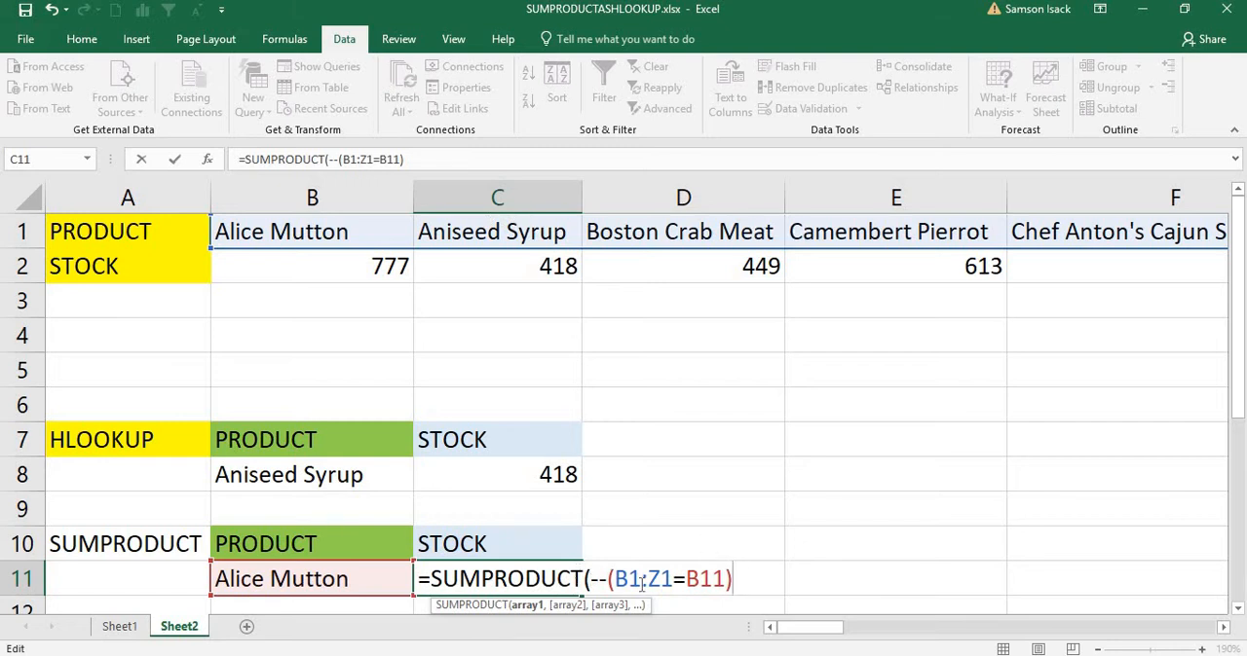
Step: Complete the SUMPRODUCT formula in C11 with the stock values B2:Z2 as the second array
text(,)
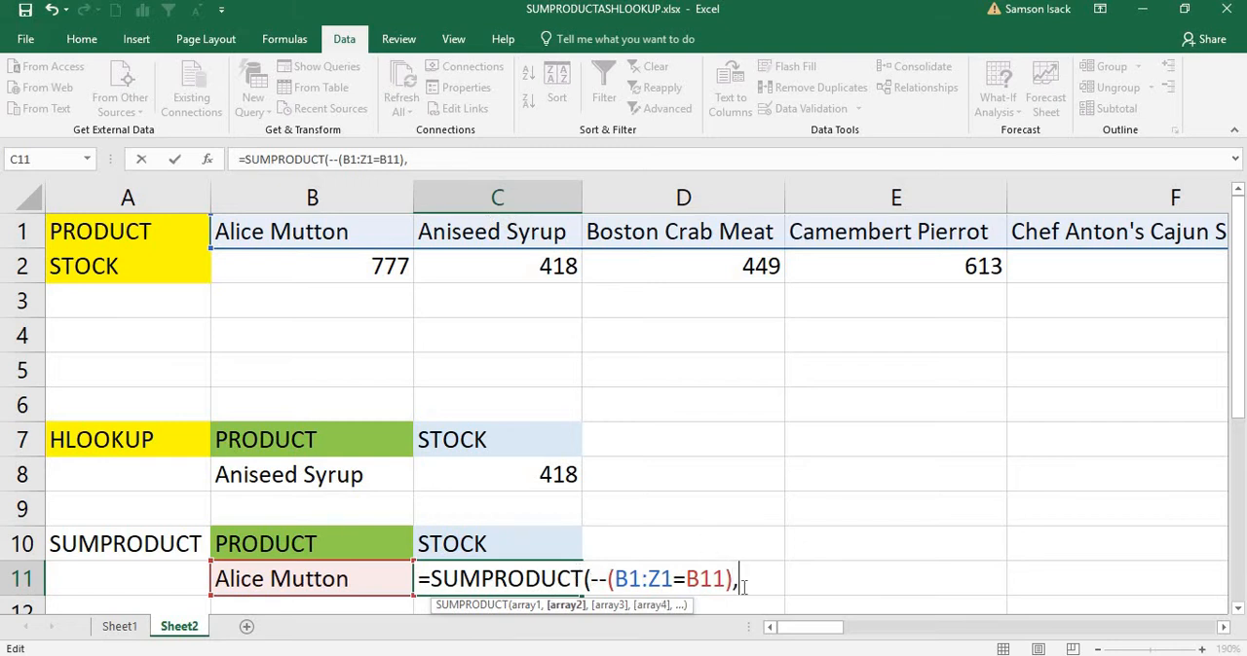
drag(368, 270, 740, 286)
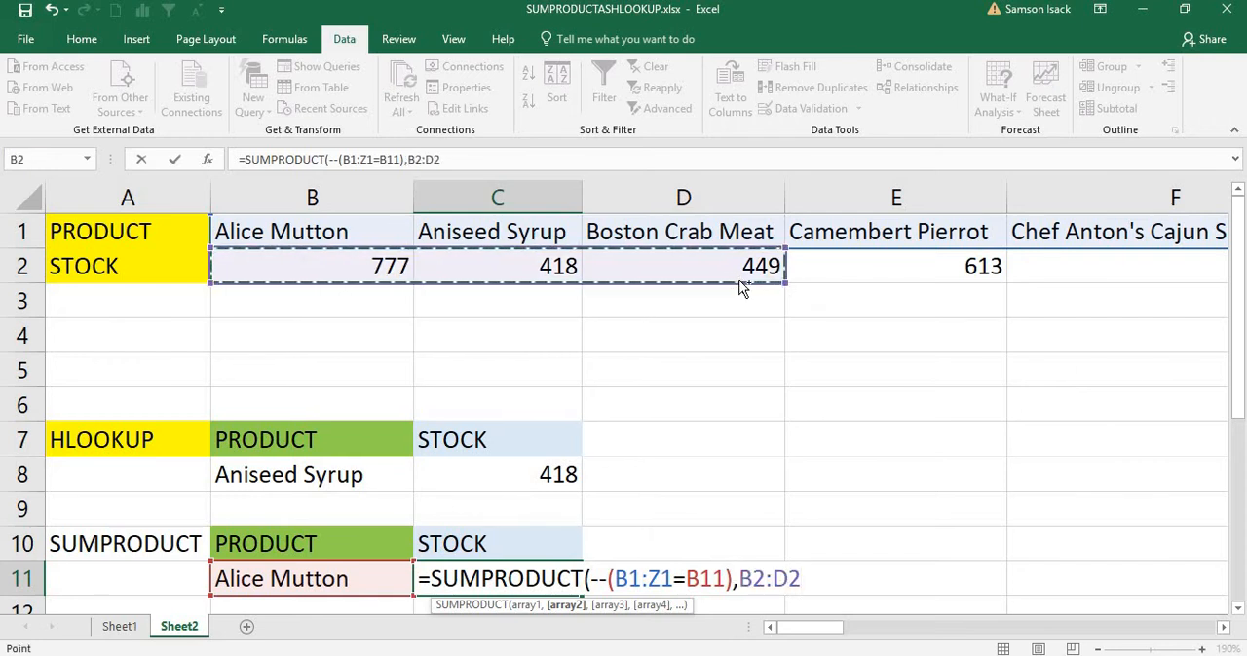
key(ctrl+shift+Right)
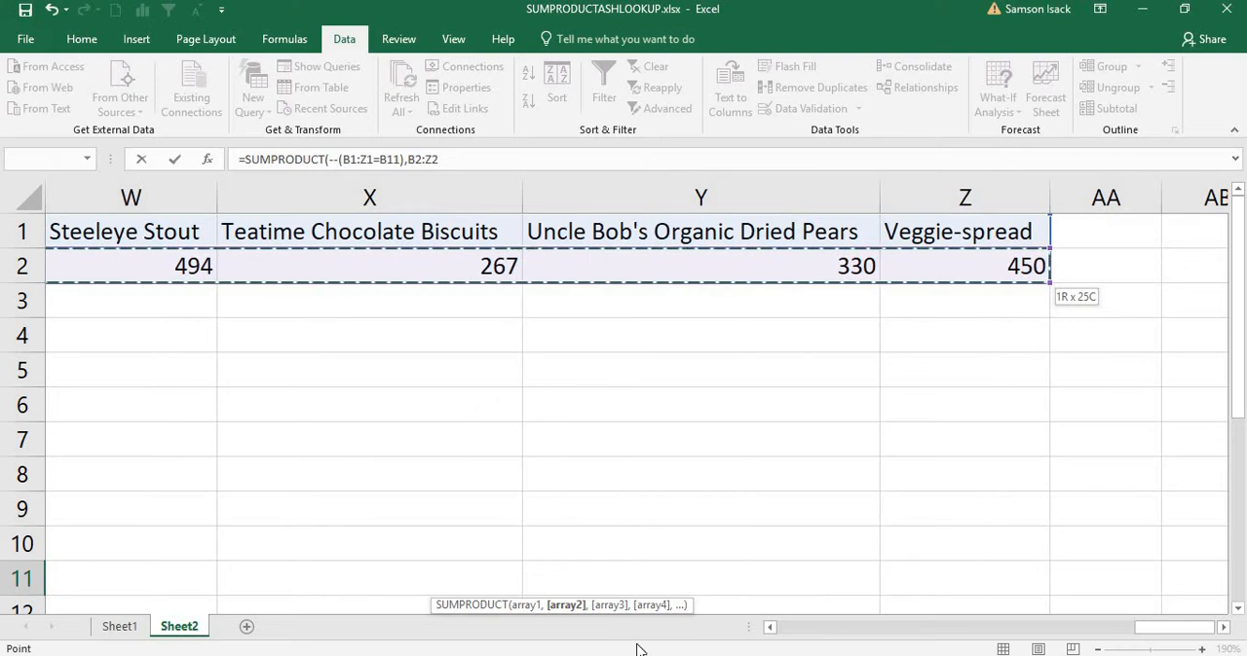
click(771, 629)
drag(770, 628, 771, 628)
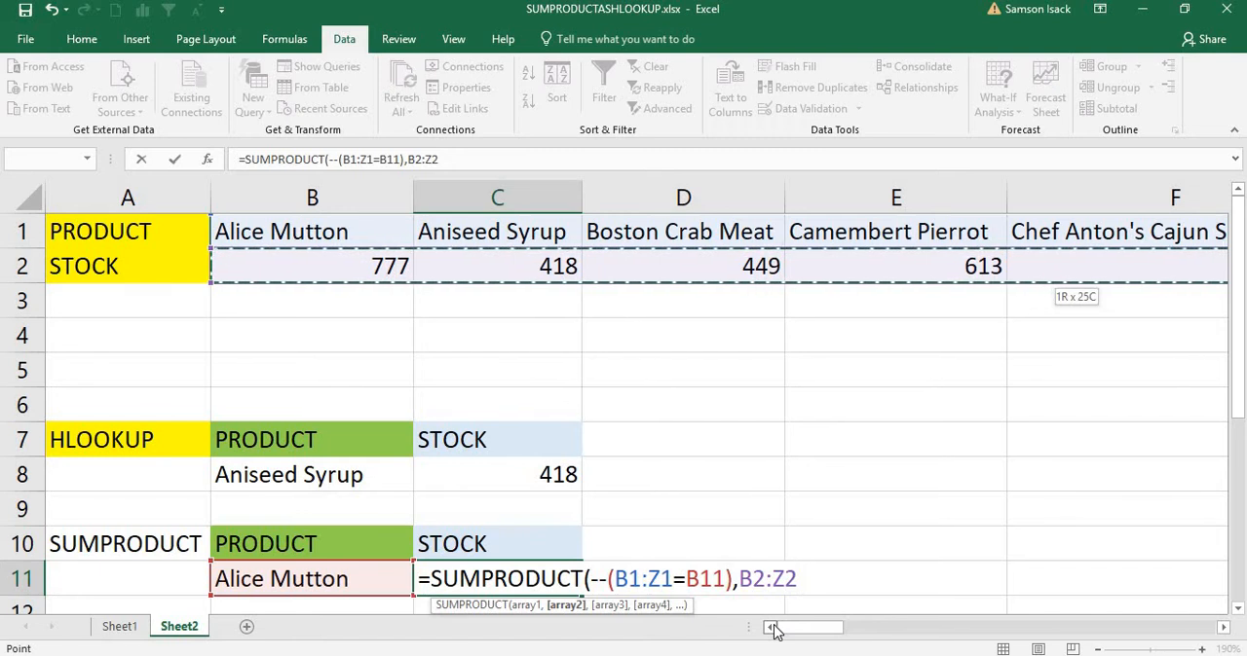
key(Return)
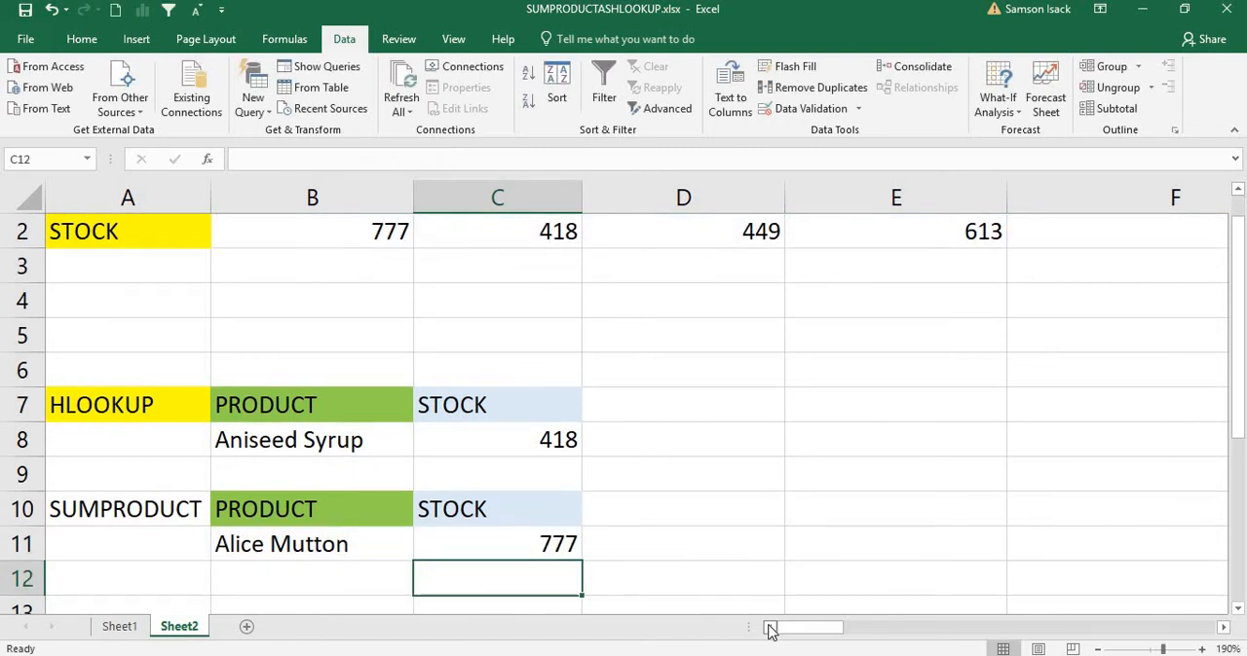
click(487, 543)
click(1237, 191)
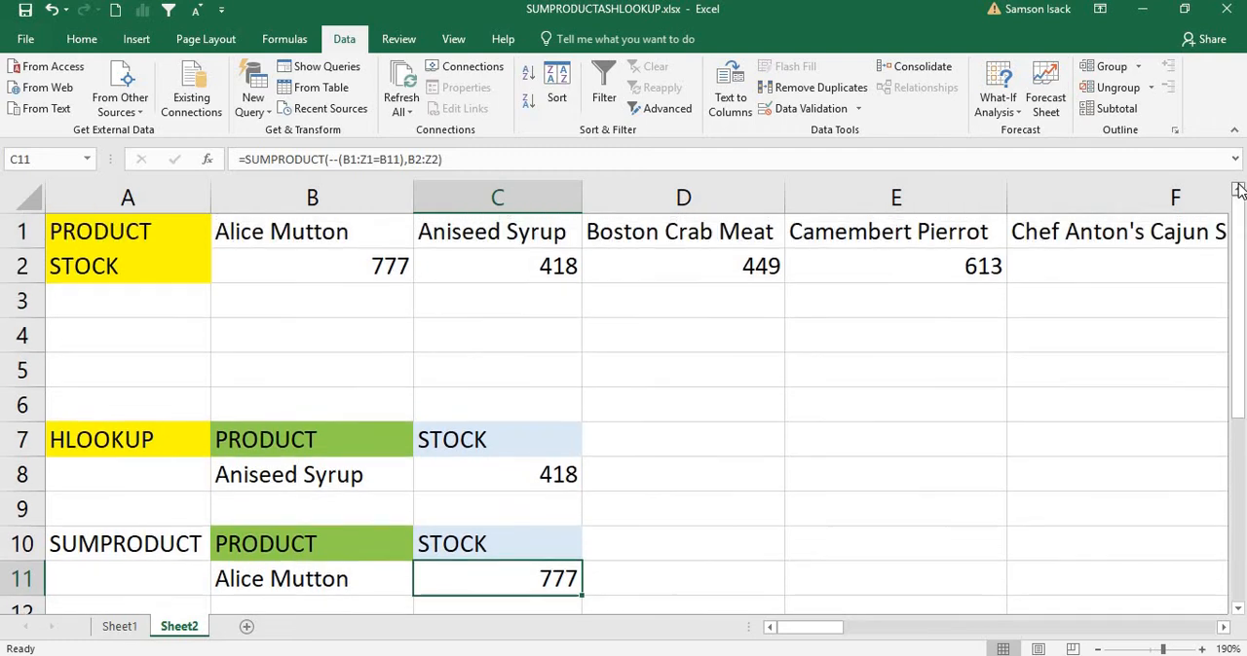
Step: Change the SUMPRODUCT lookup product in B11 to Aniseed Syrup and check the formula in C11
click(351, 582)
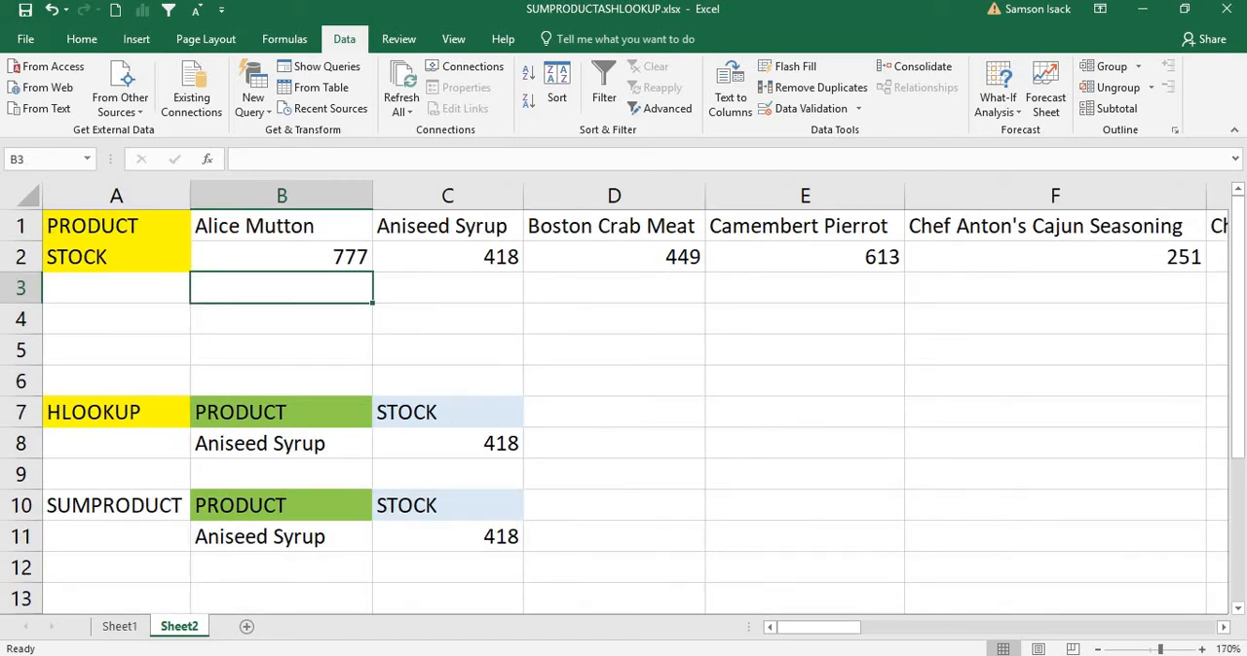
click(1098, 649)
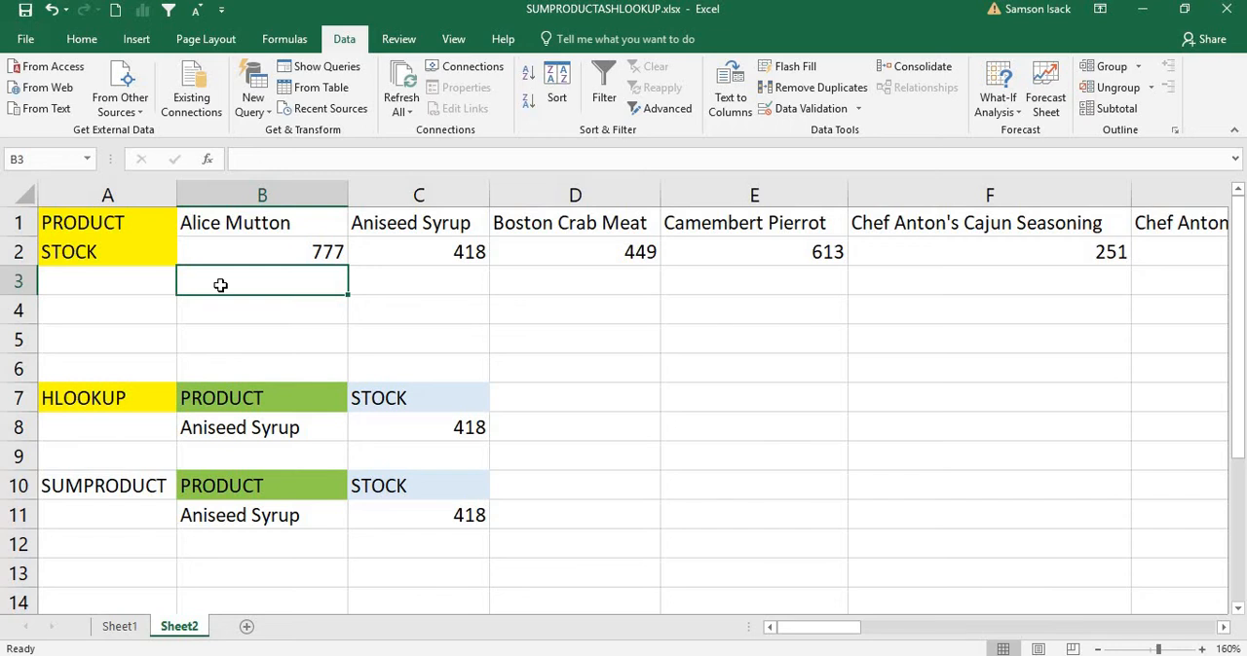
click(435, 514)
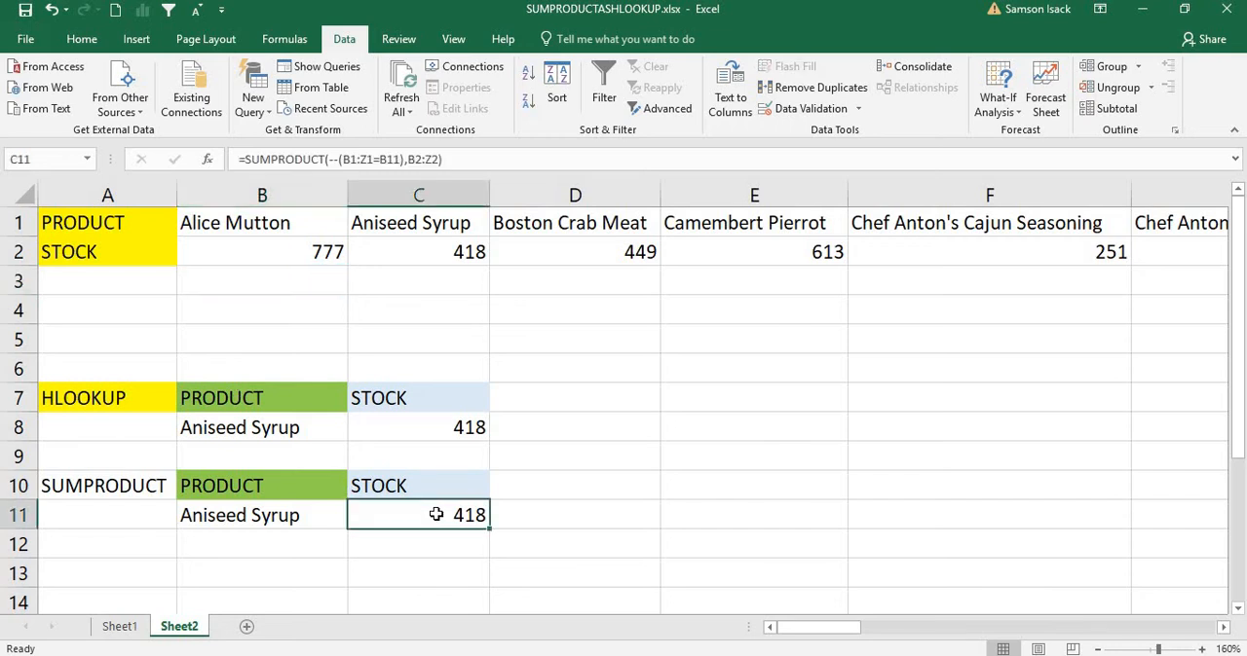
Step: Enter =B1=B11 in B3 to test whether the first product name matches the lookup product
click(285, 289)
text(=)
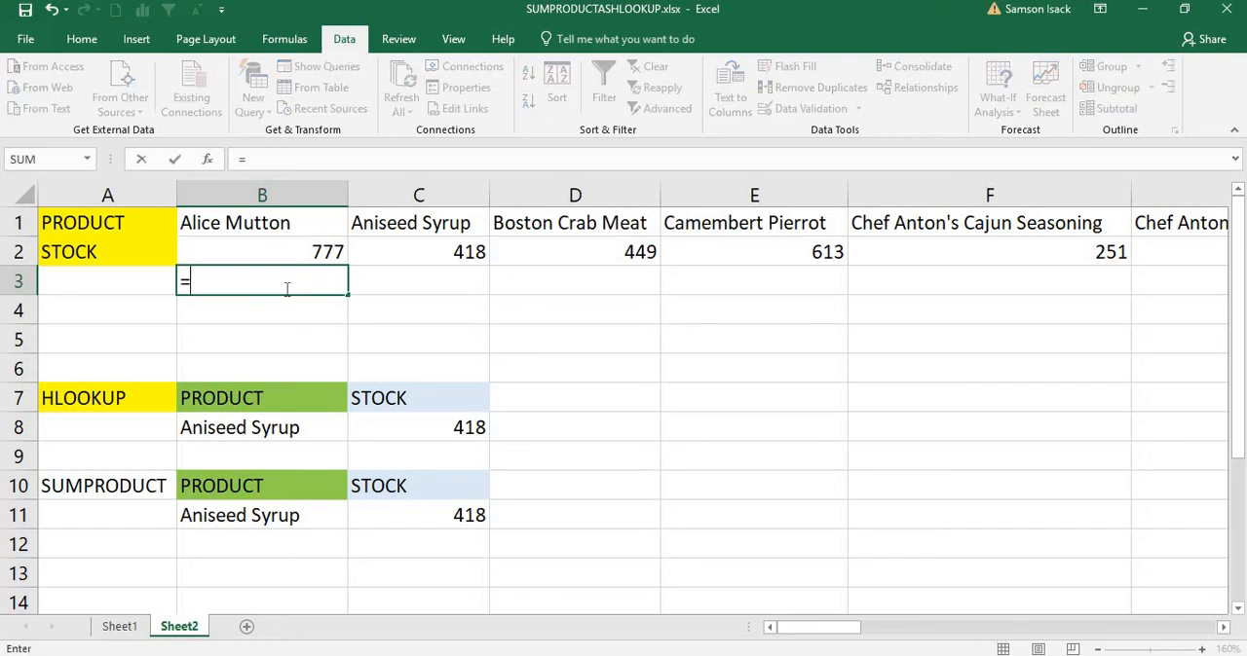
click(285, 221)
text(=)
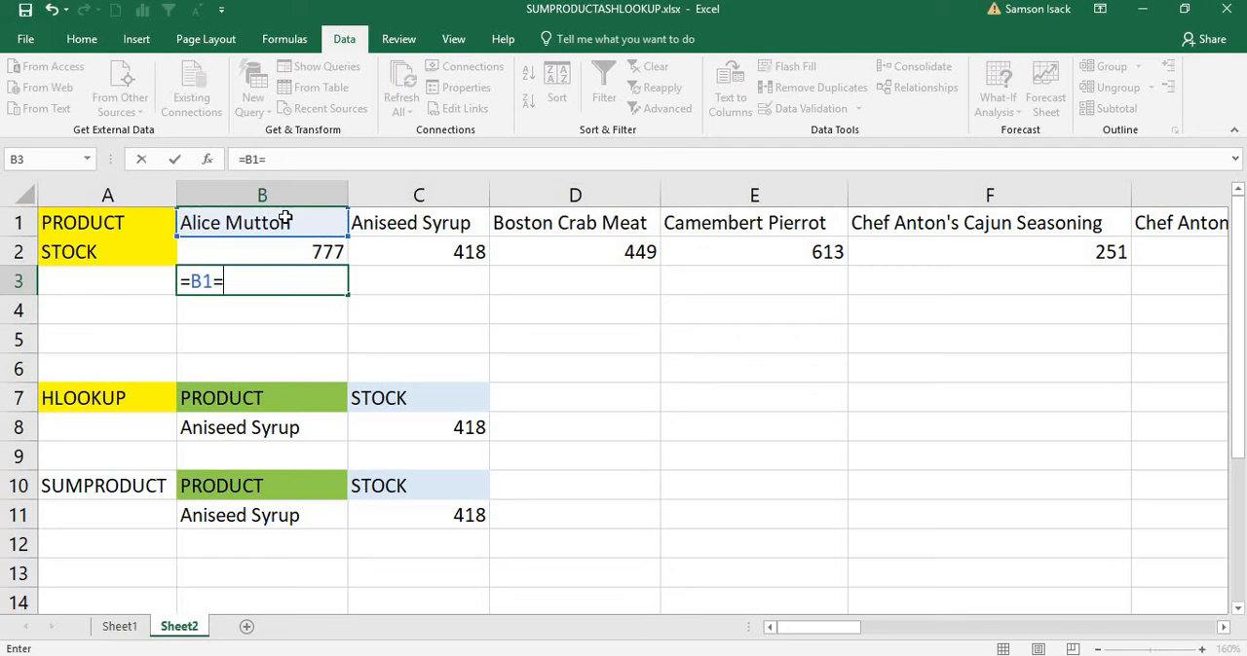
click(251, 516)
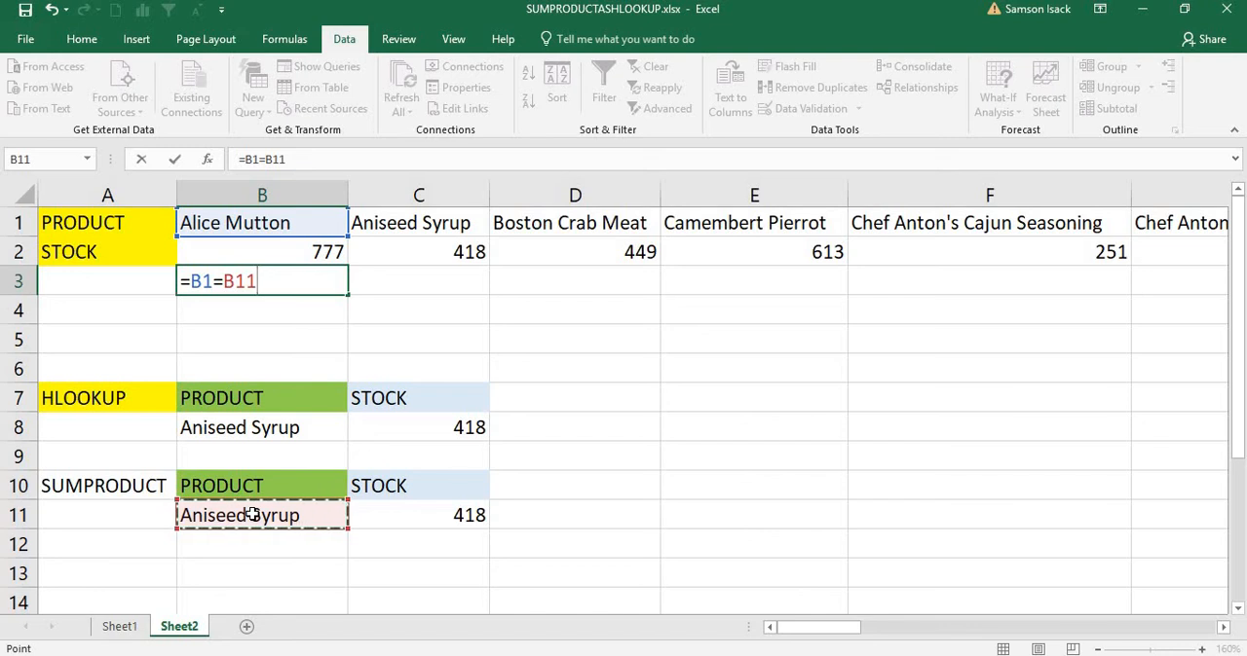
key(Return)
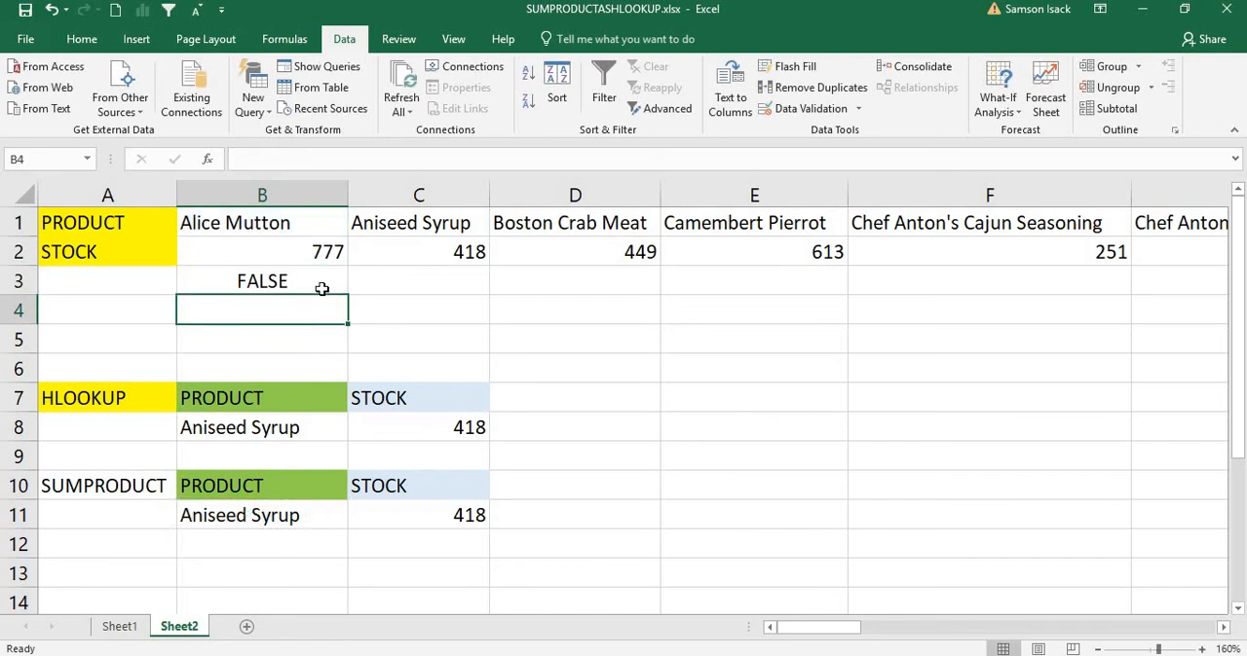
Step: Copy the comparison formula from B3 to C3 and check which cells the copy refers to
click(322, 287)
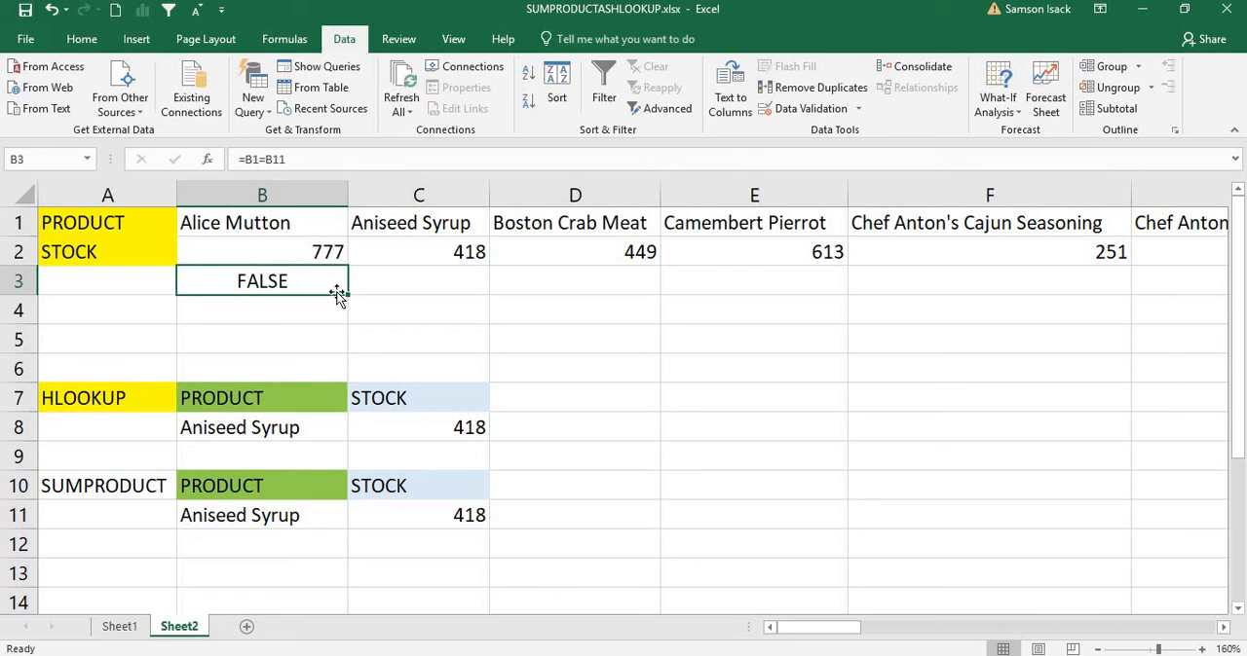
drag(352, 296, 445, 286)
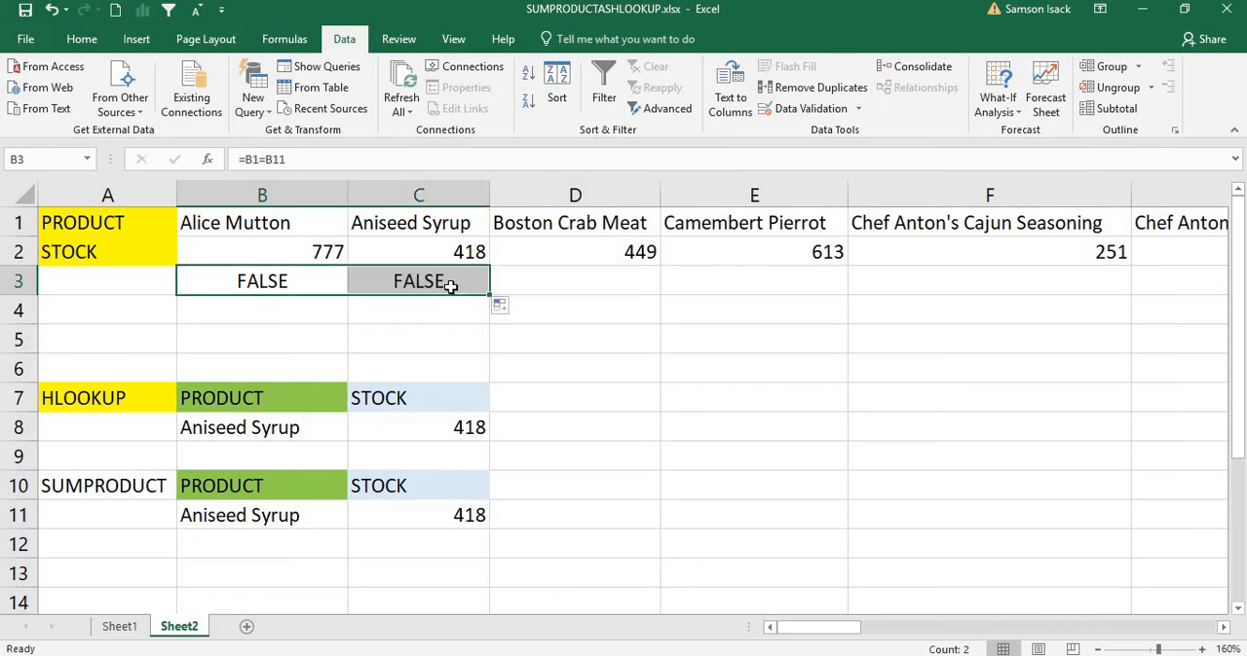
click(431, 286)
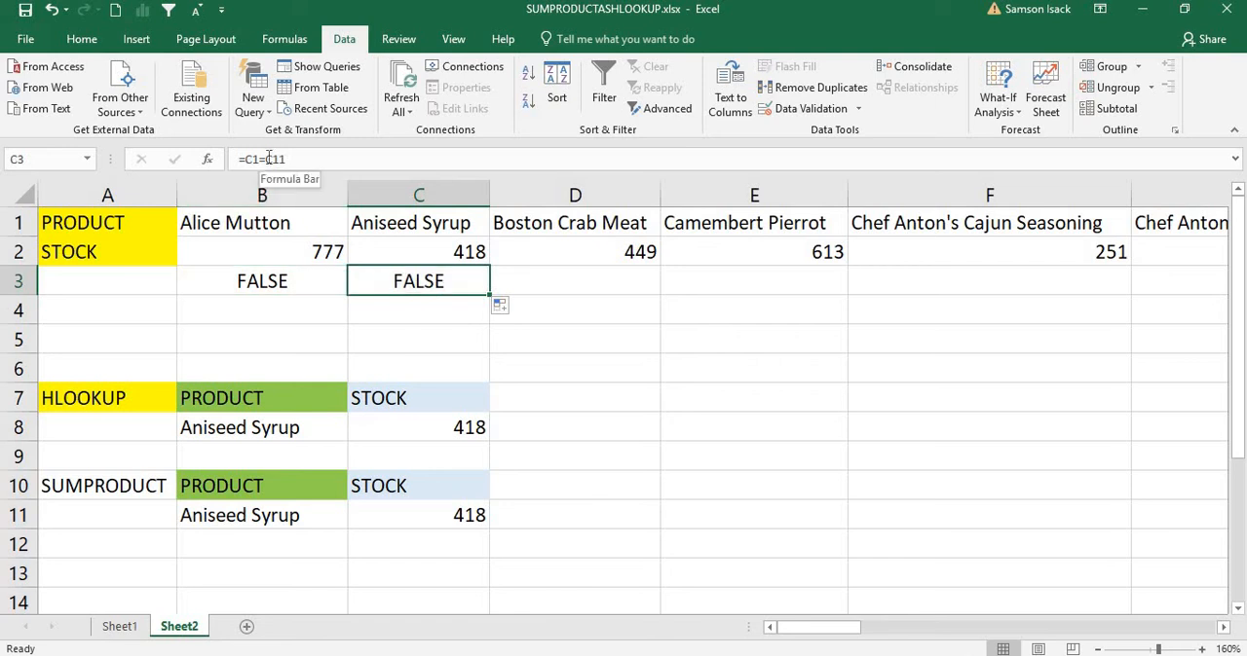
click(274, 159)
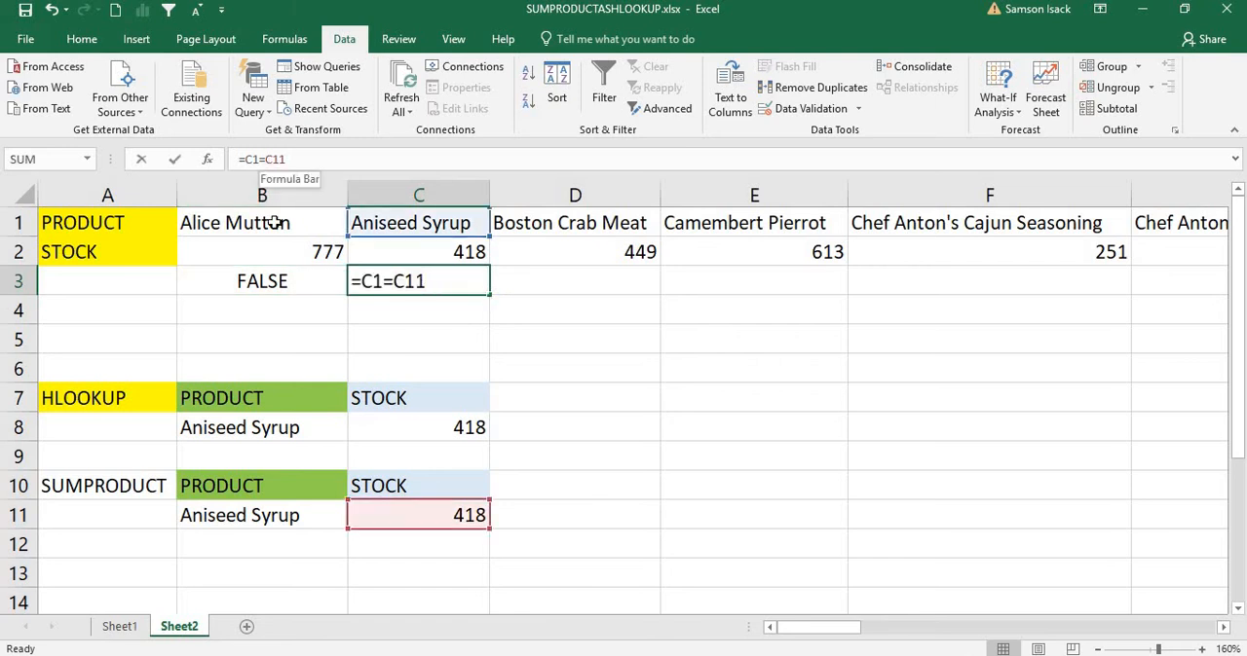
key(Return)
Step: Make the lookup cell reference in B3 absolute so that the formula reads =B1=$B$11
click(278, 280)
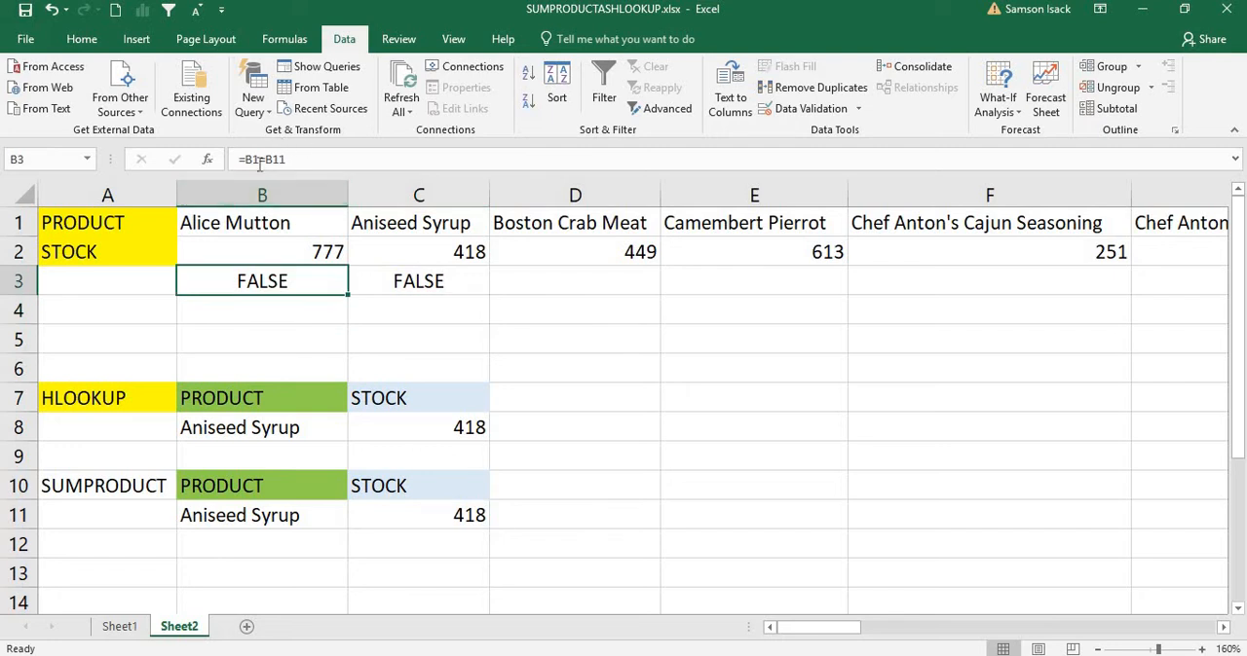
click(275, 158)
text($)
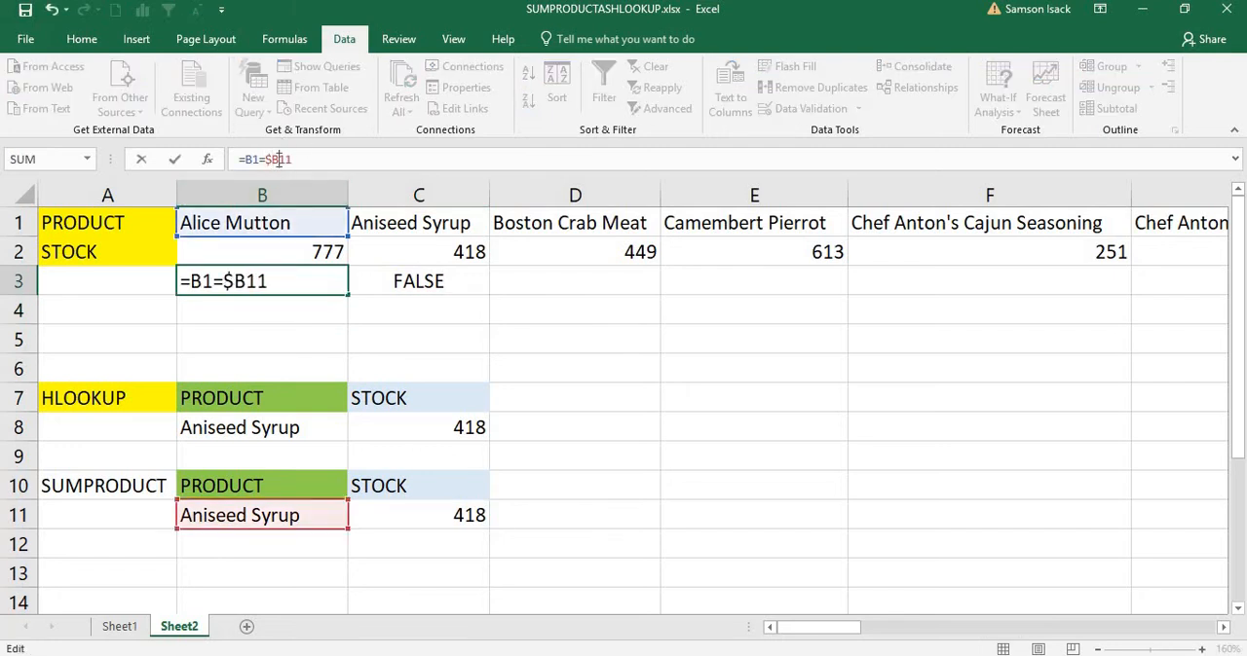
click(278, 159)
text($)
key(Return)
Step: Fill the comparison formula from B3 across to C3 and D3, replacing the formula in C3
click(328, 280)
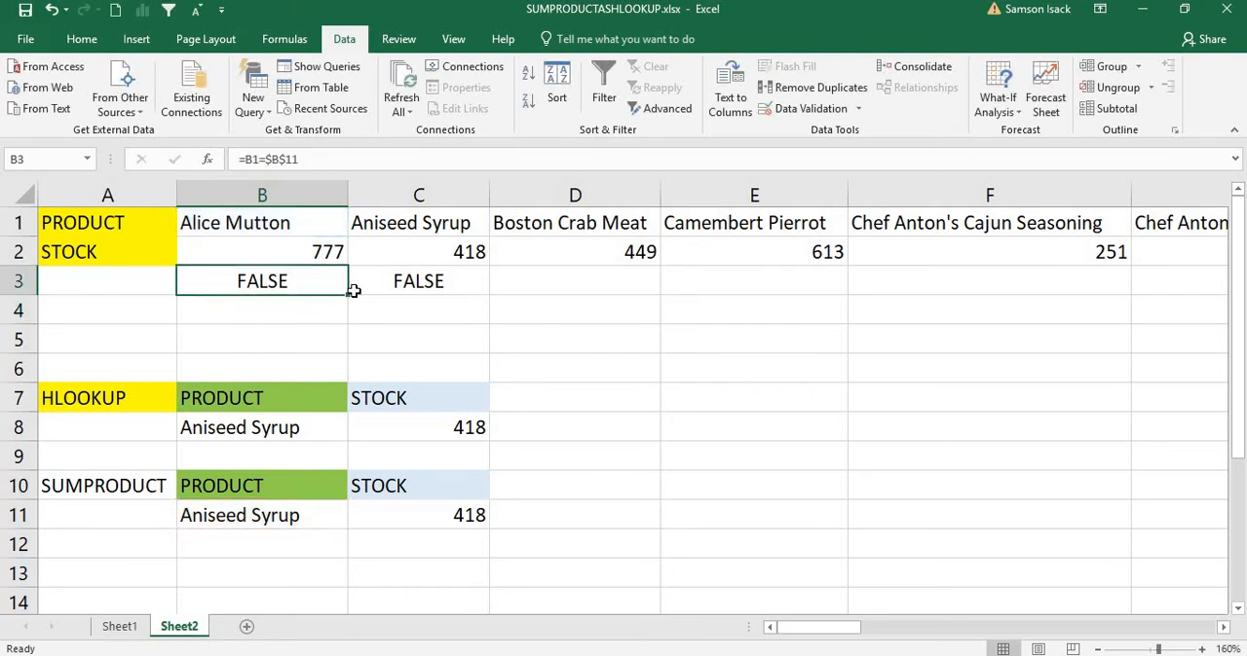
drag(484, 302, 493, 292)
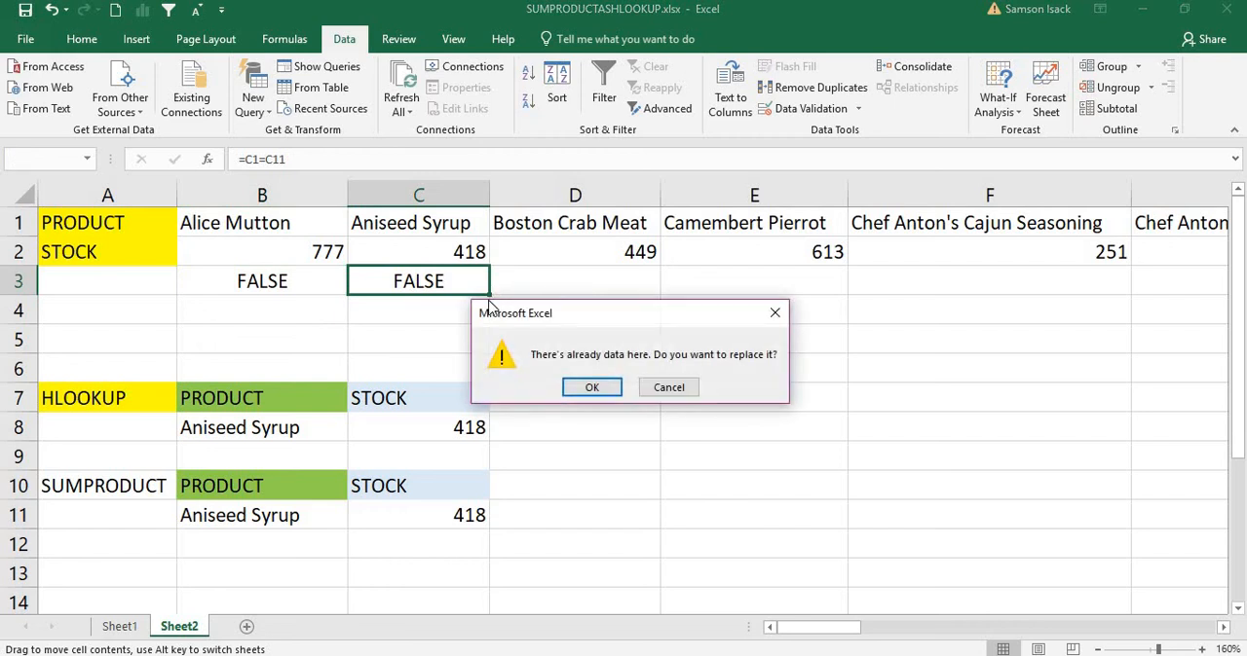
click(775, 314)
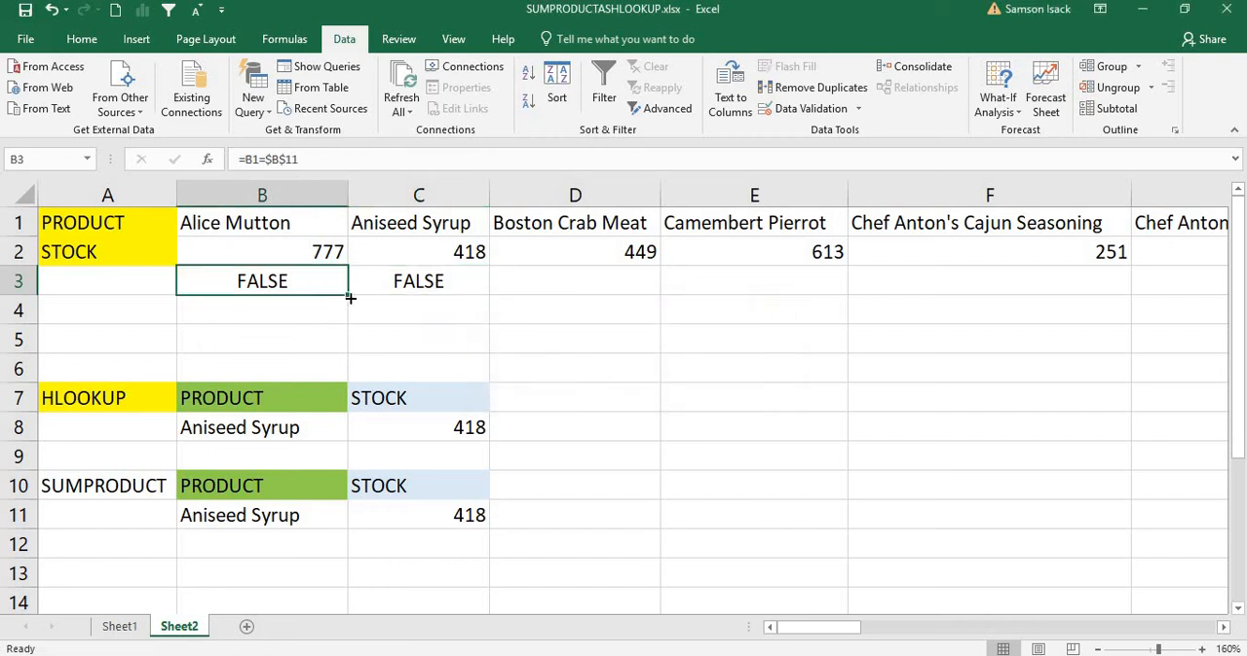
drag(427, 304, 437, 278)
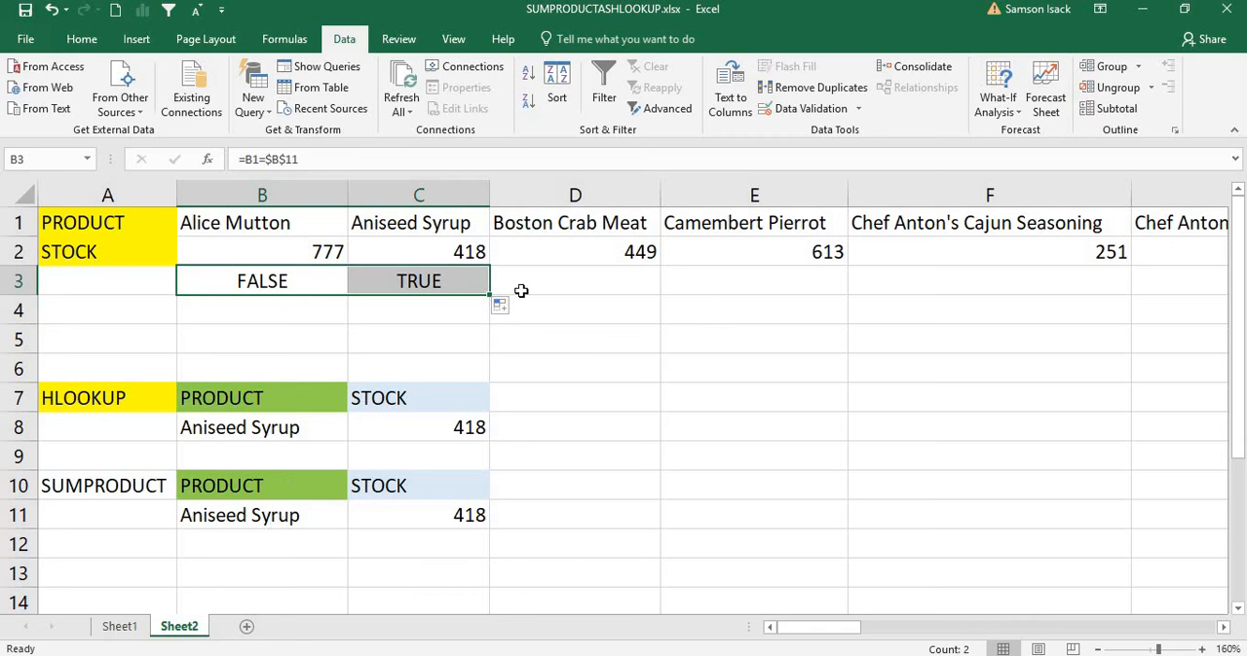
drag(490, 294, 707, 292)
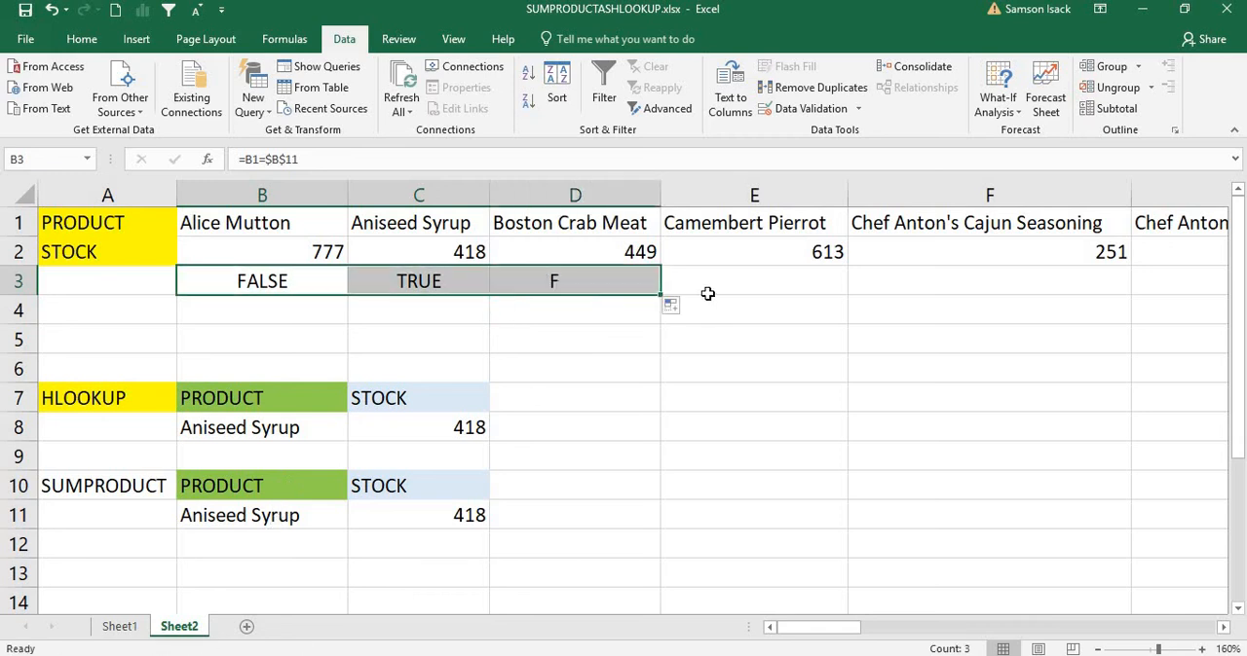
key(ctrl+shift+Right)
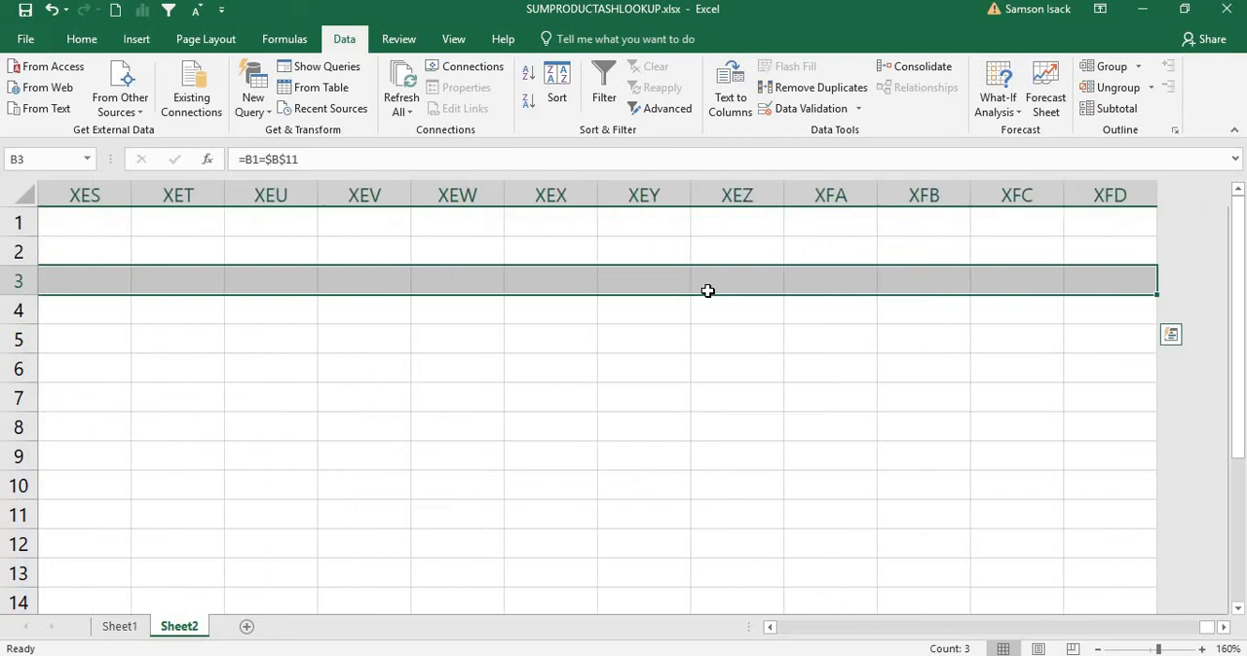
click(794, 628)
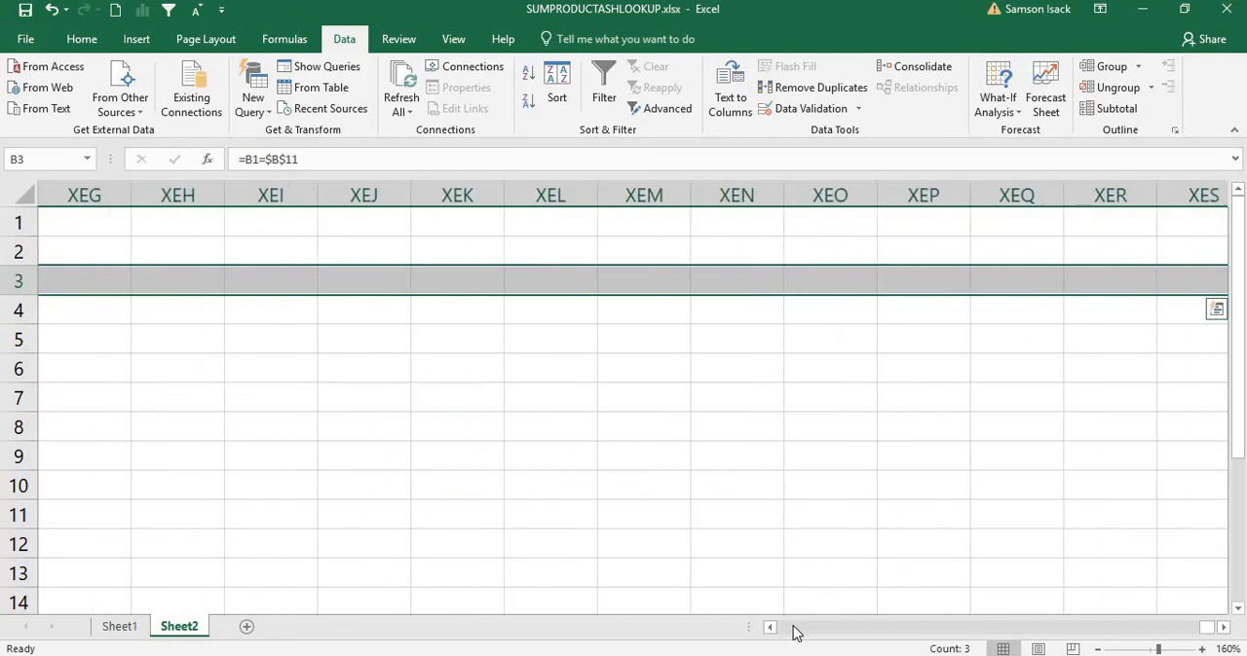
click(791, 628)
click(782, 631)
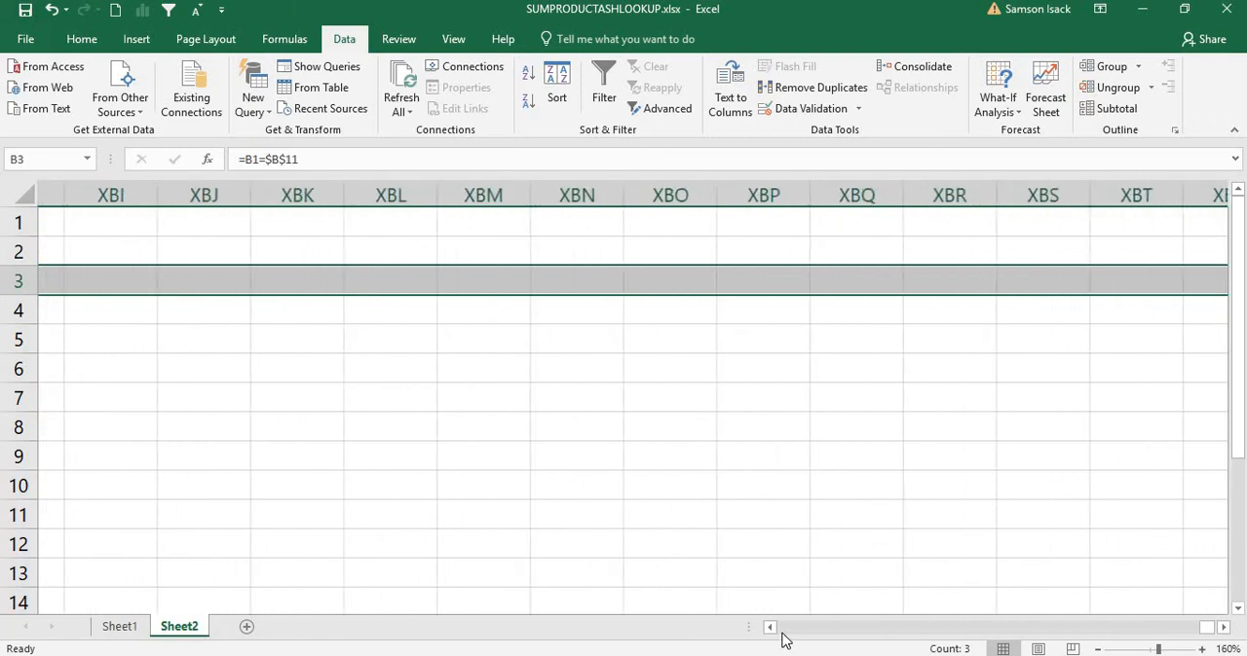
drag(1208, 634, 770, 633)
Step: Fill the comparison formula from D3 across the remaining products to Z3
click(602, 290)
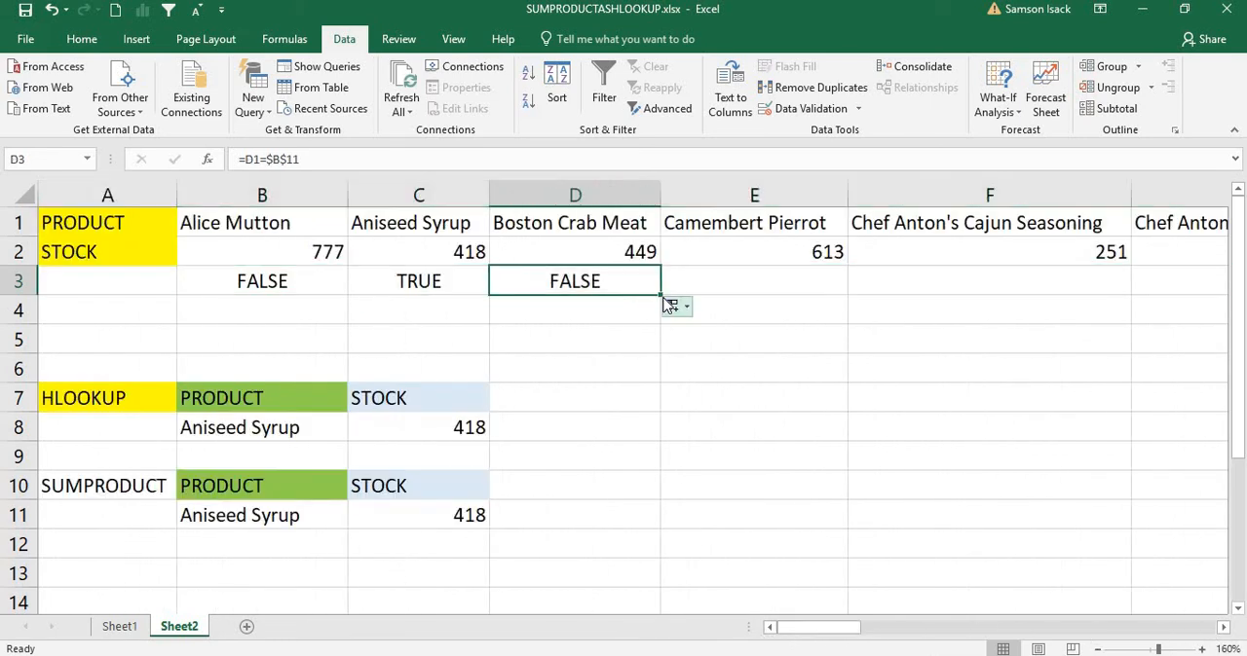
drag(660, 295, 1089, 601)
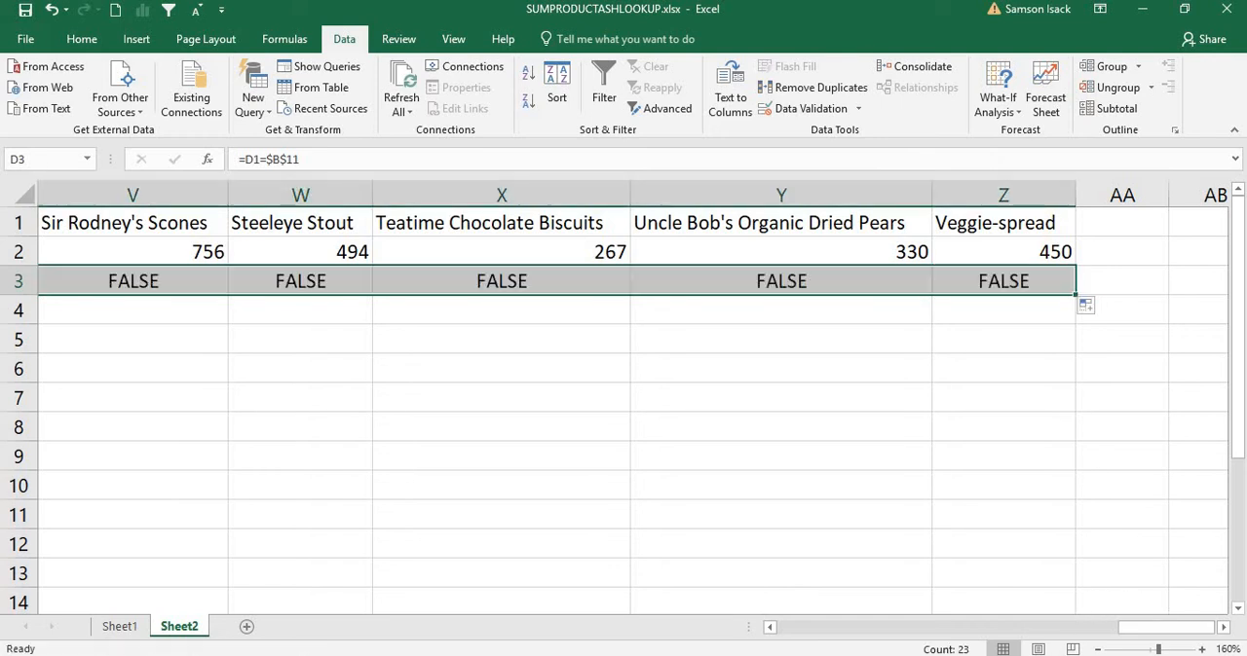
scroll(926, 644, left, 3)
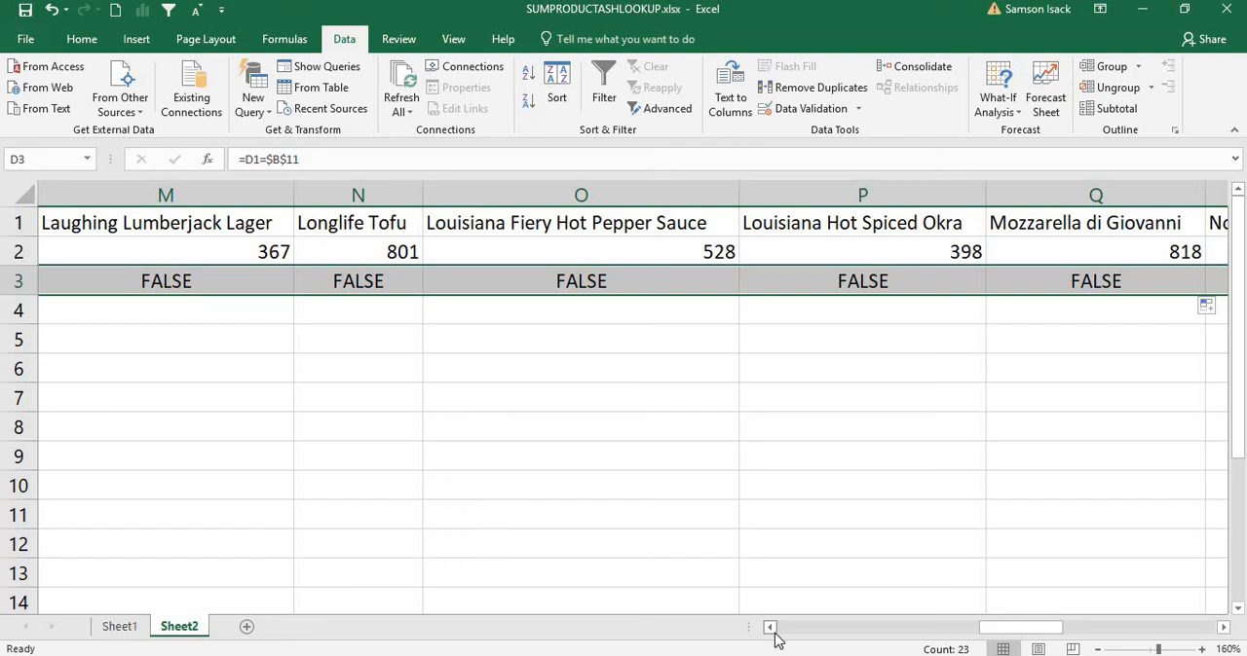
scroll(773, 635, left, 1)
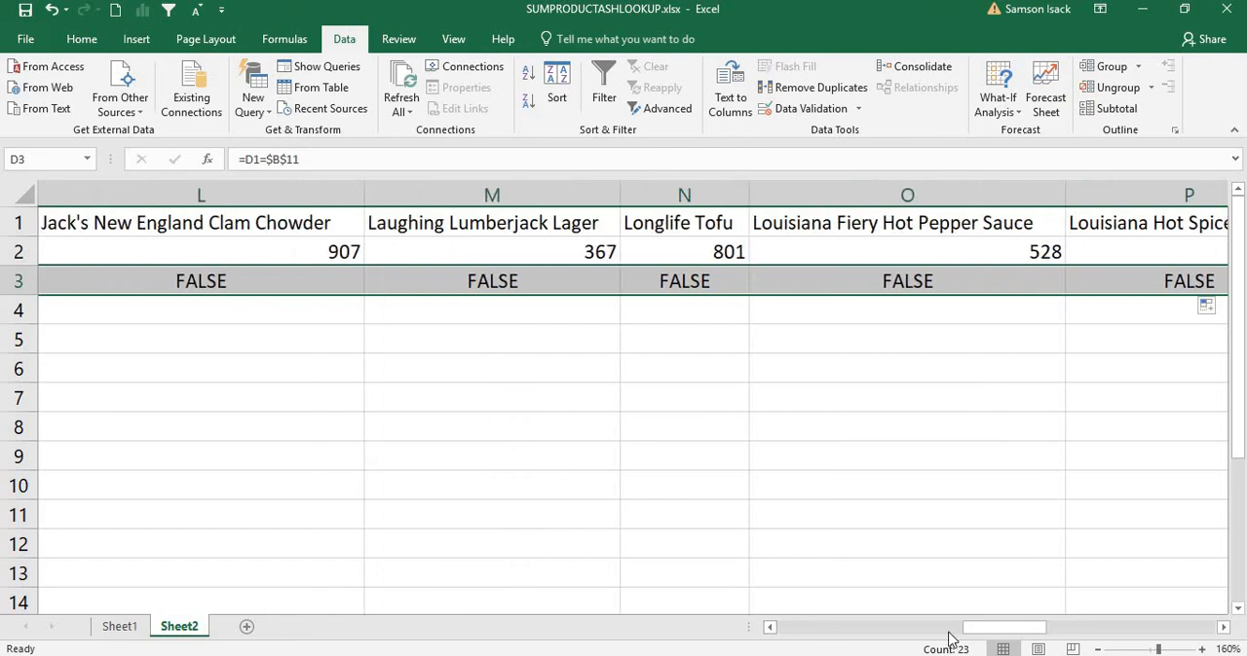
scroll(779, 638, left, 4)
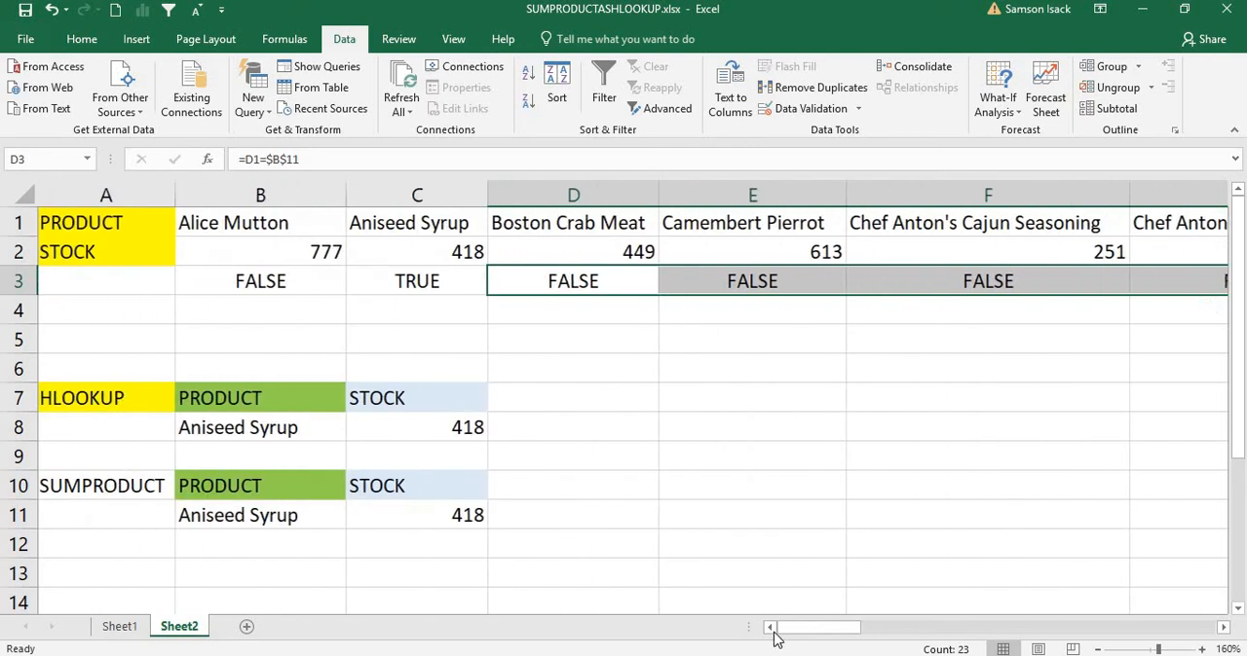
Step: Enter =--B3 in B4 to convert the first comparison result to a number
click(289, 310)
text(=)
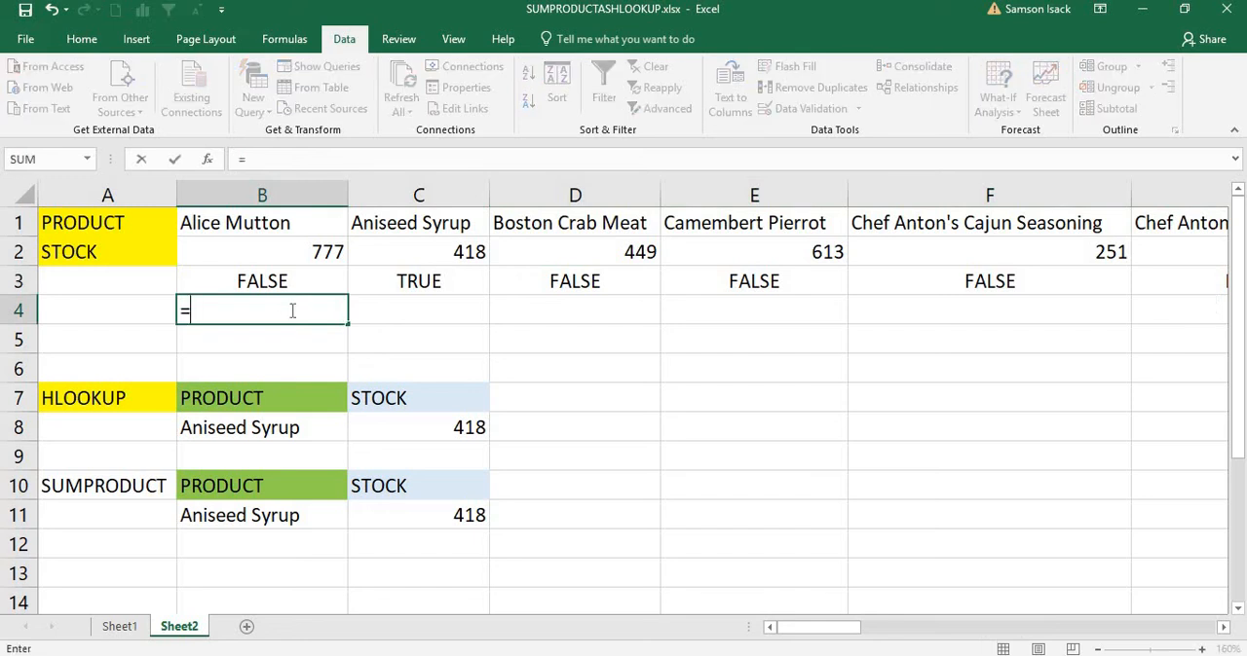
text(--)
click(308, 280)
key(Return)
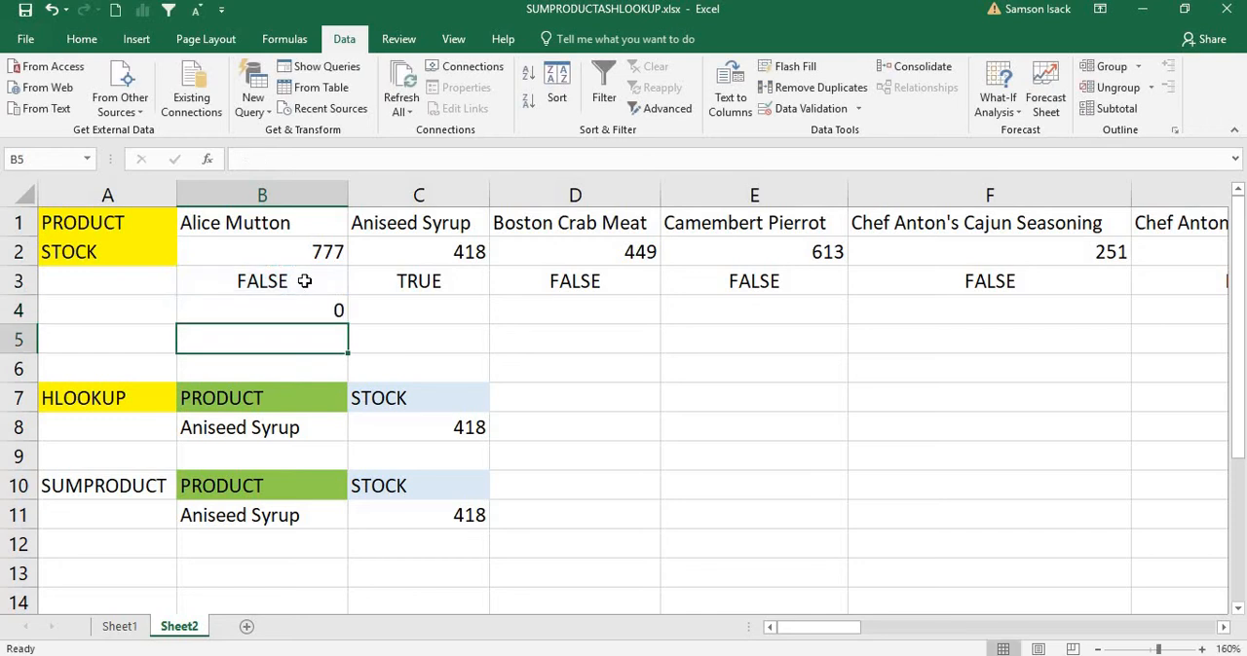
click(342, 312)
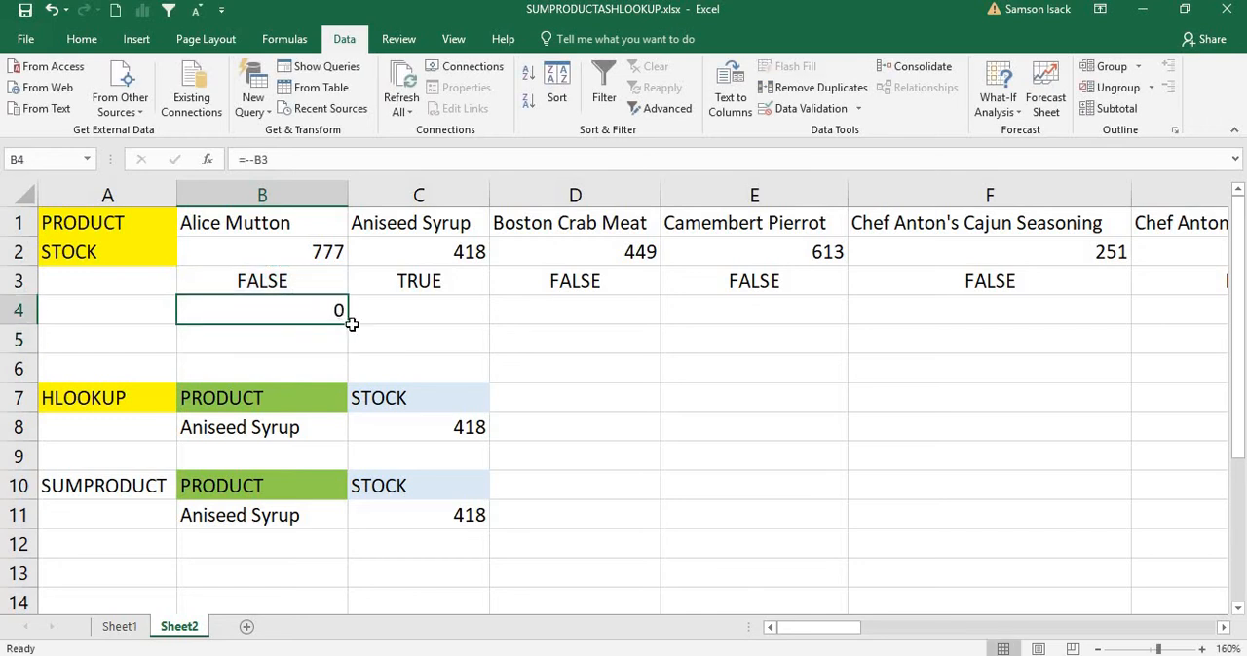
Step: Fill the =--B3 conversion formula from B4 across the remaining products to Z4
drag(349, 324, 1066, 312)
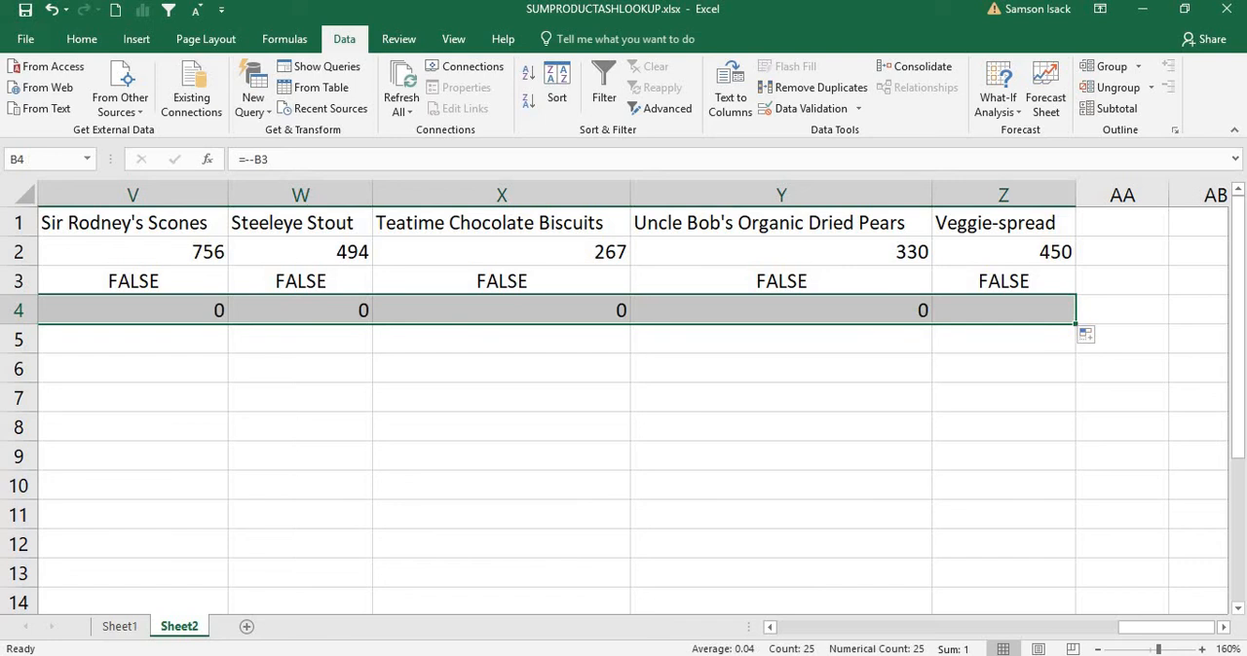
drag(1122, 627, 738, 625)
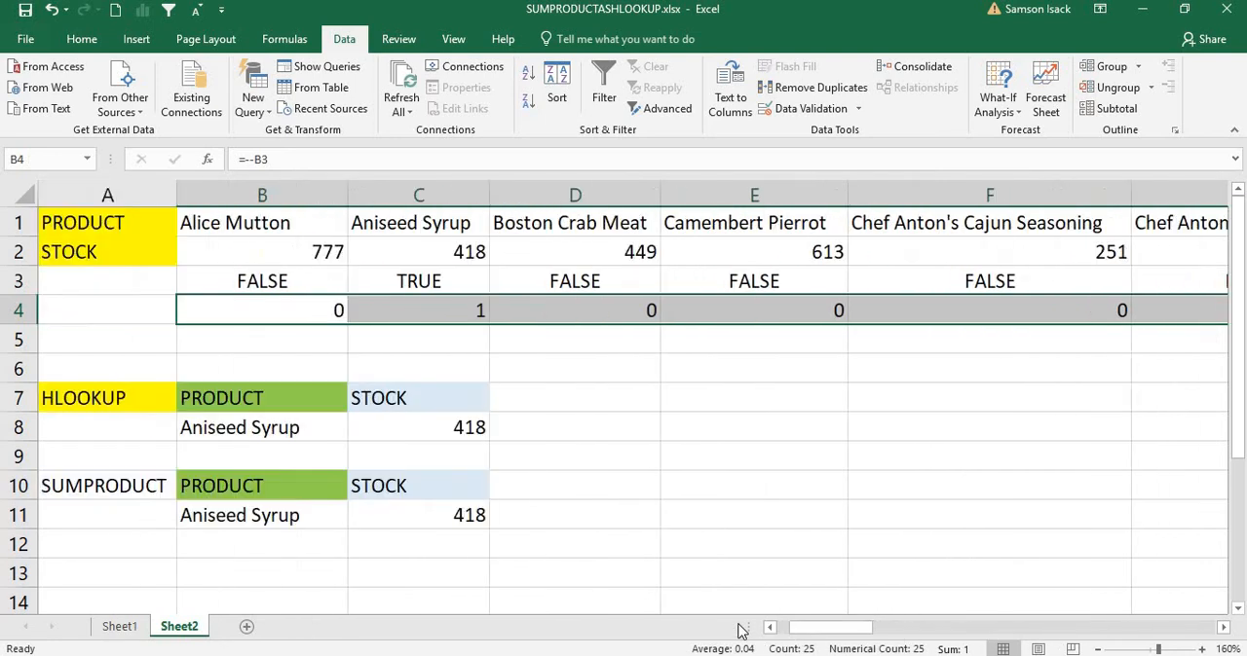
click(383, 314)
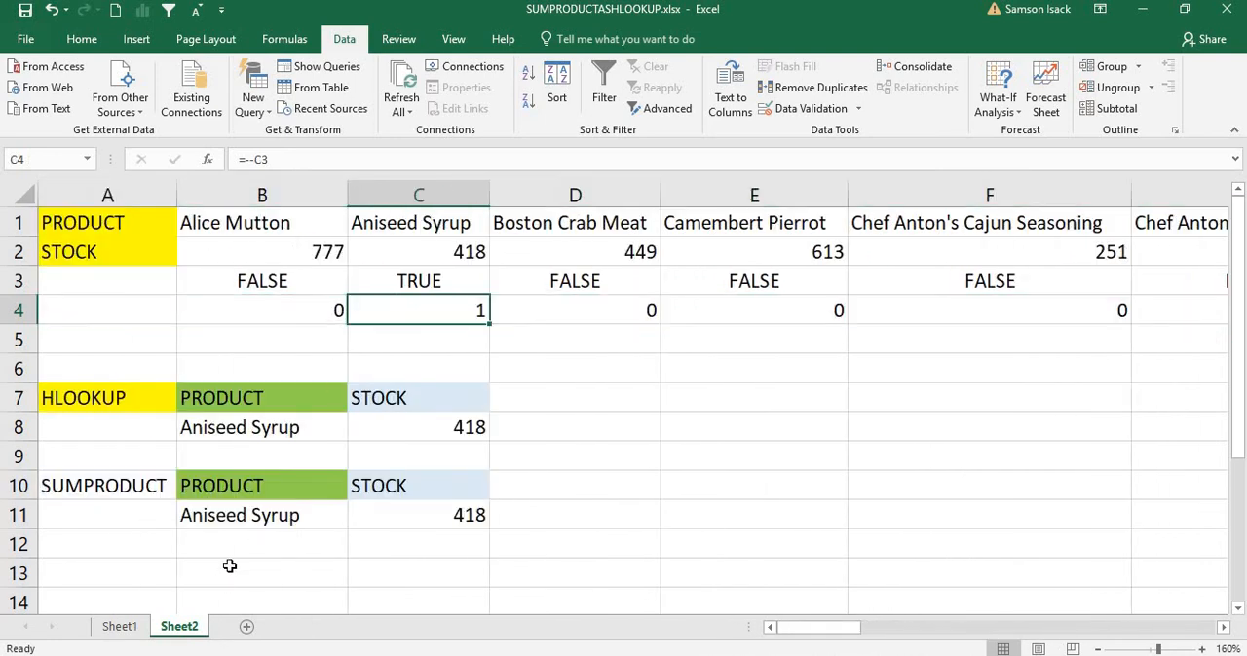
click(256, 518)
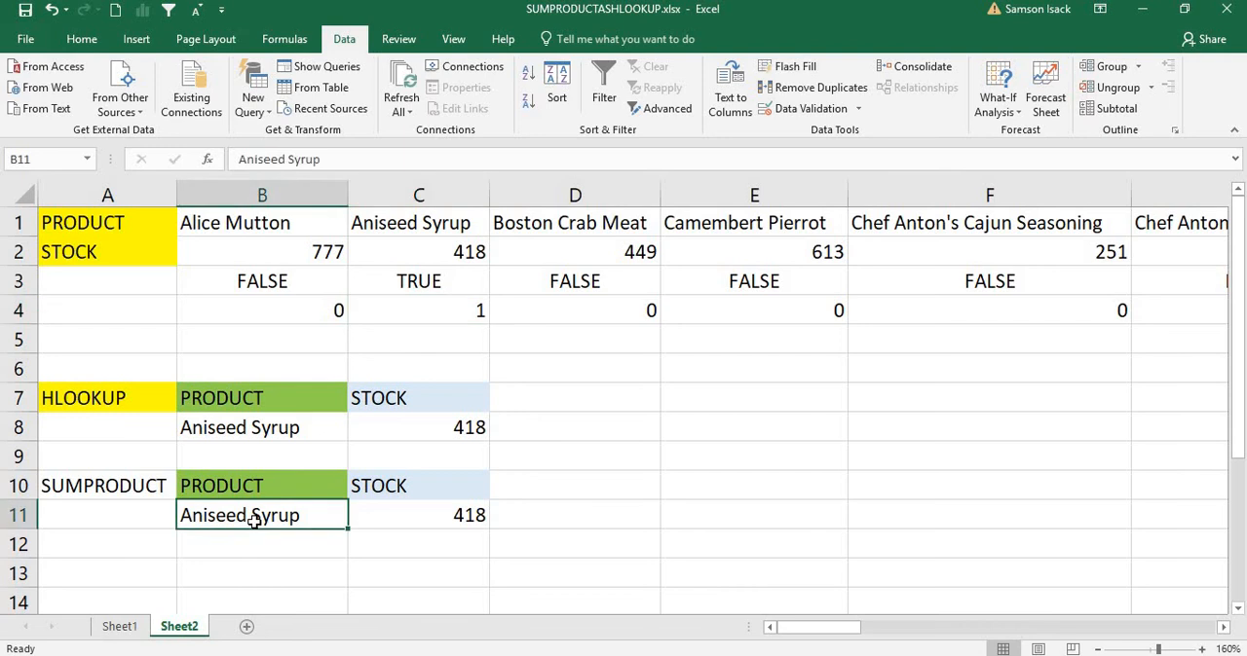
click(464, 306)
click(252, 311)
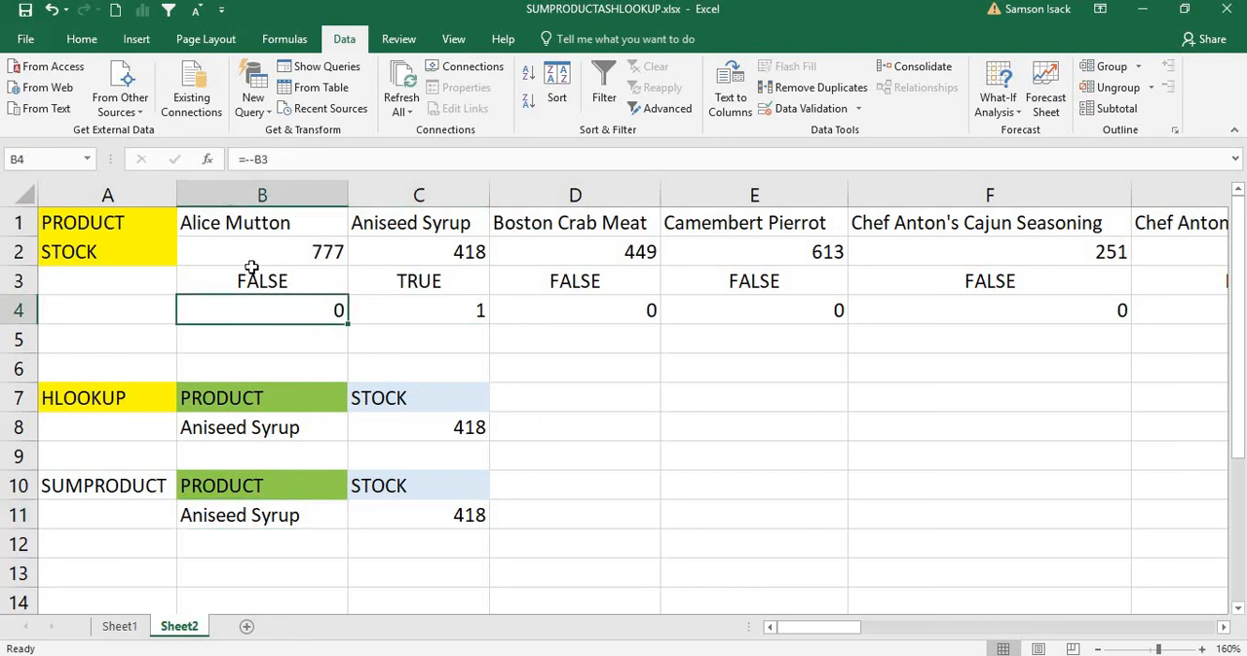
Step: Enter =B2*B4 in B5 to multiply the first product's stock by its converted comparison result
click(311, 342)
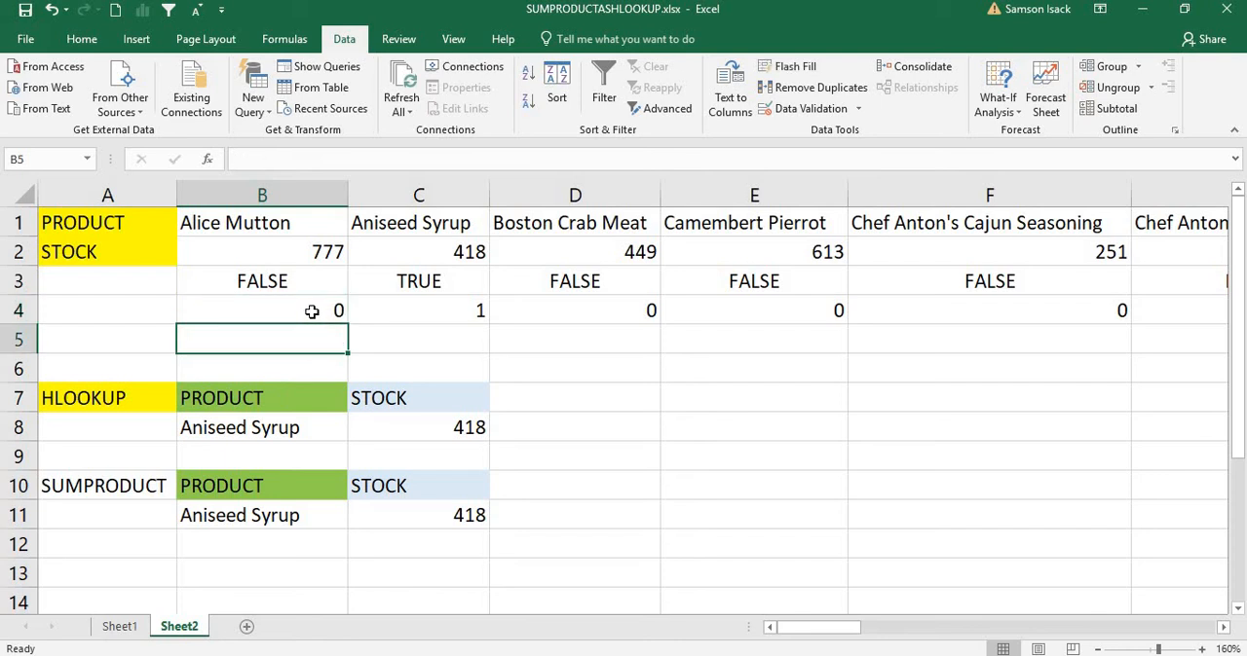
click(313, 312)
click(273, 250)
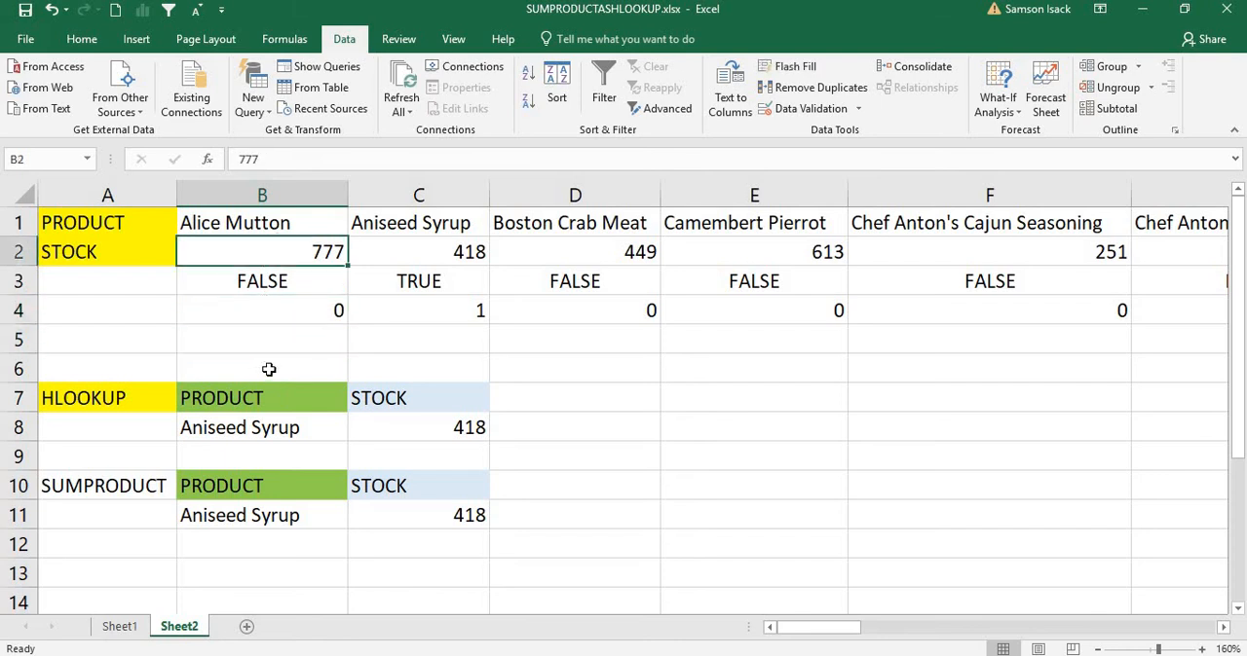
click(284, 345)
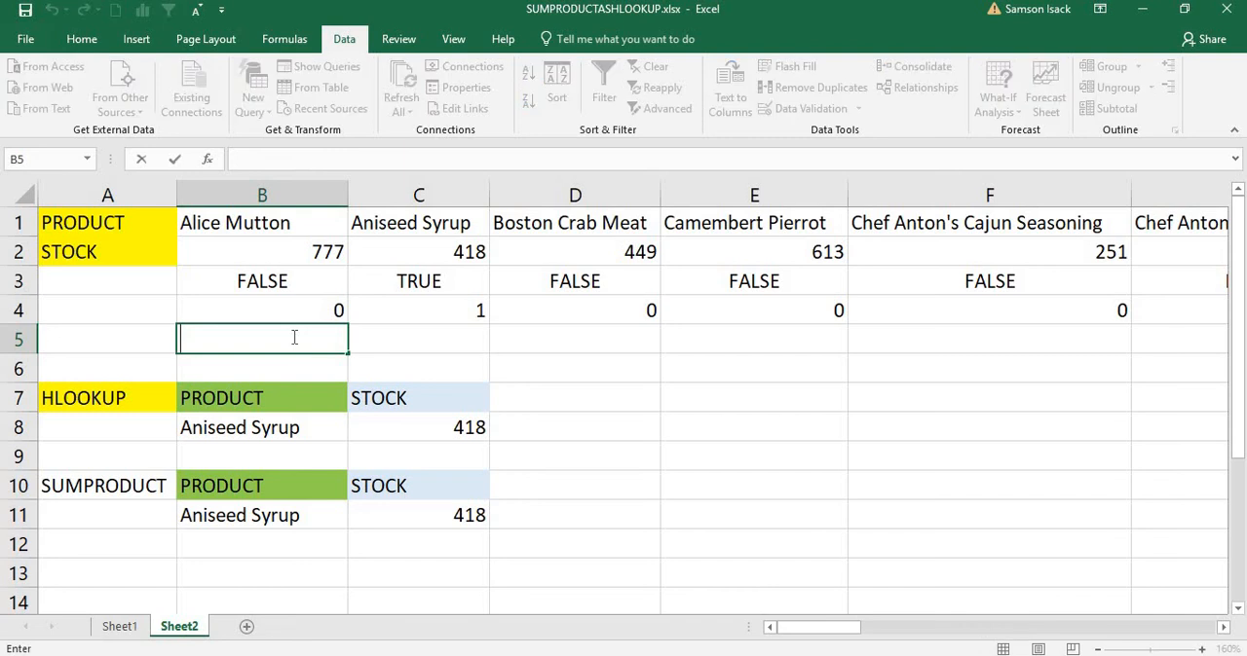
text(=)
click(321, 247)
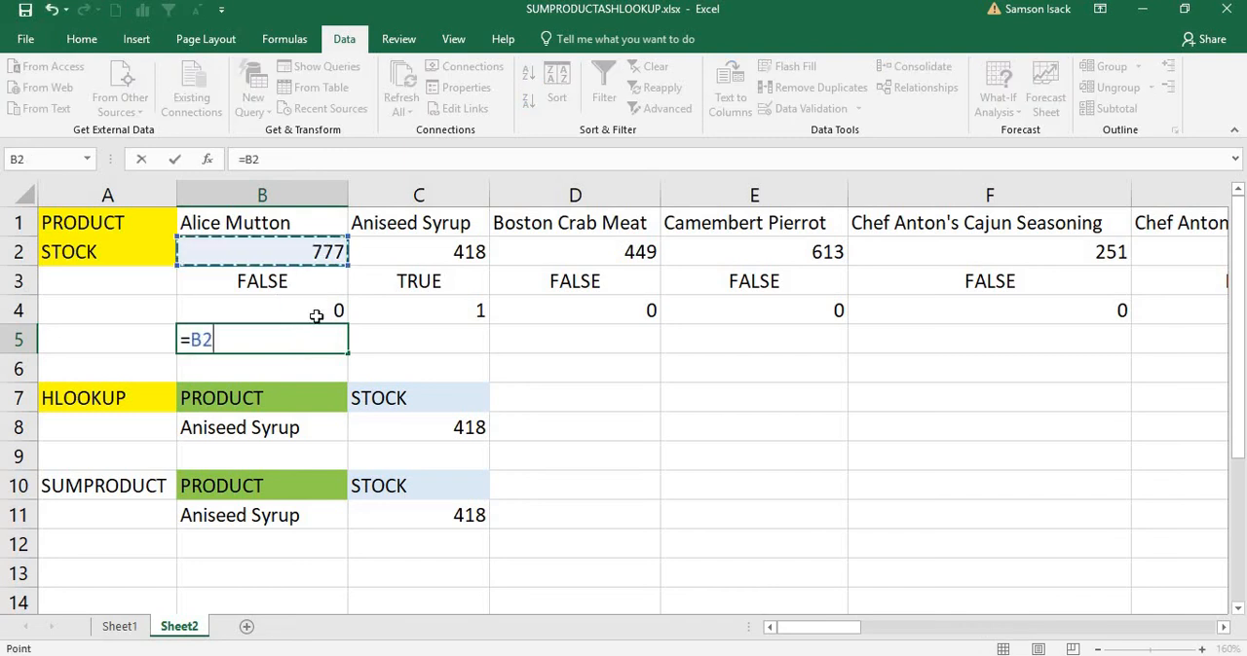
text(*)
click(317, 312)
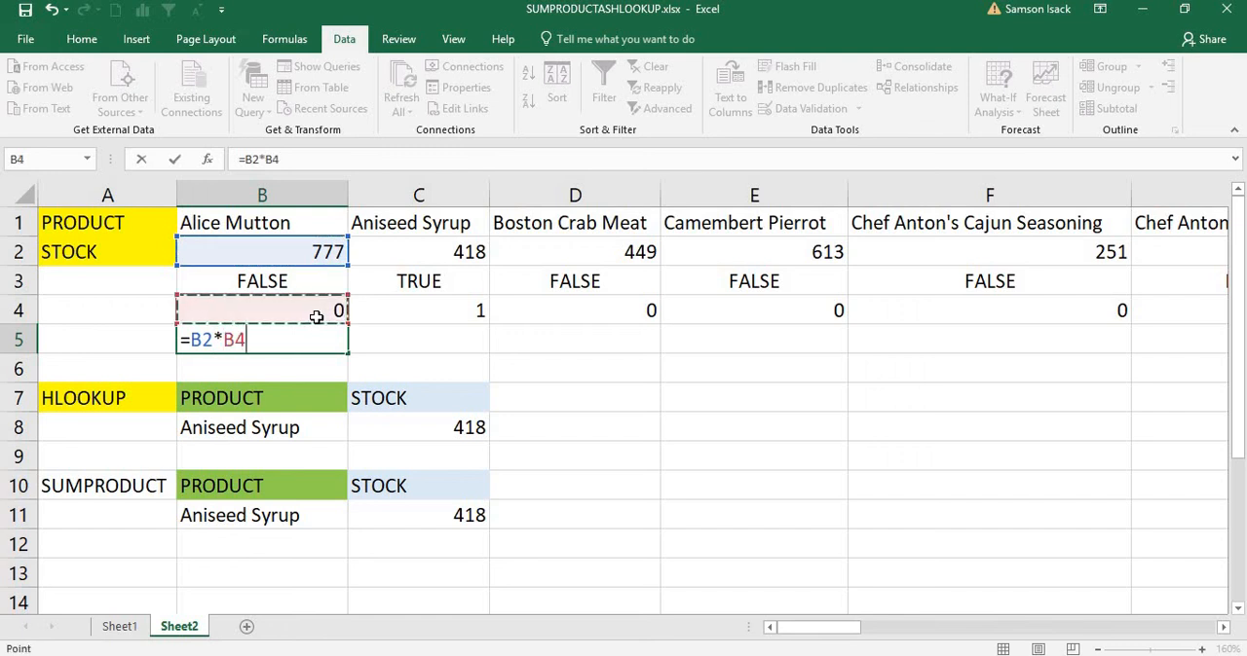
key(Return)
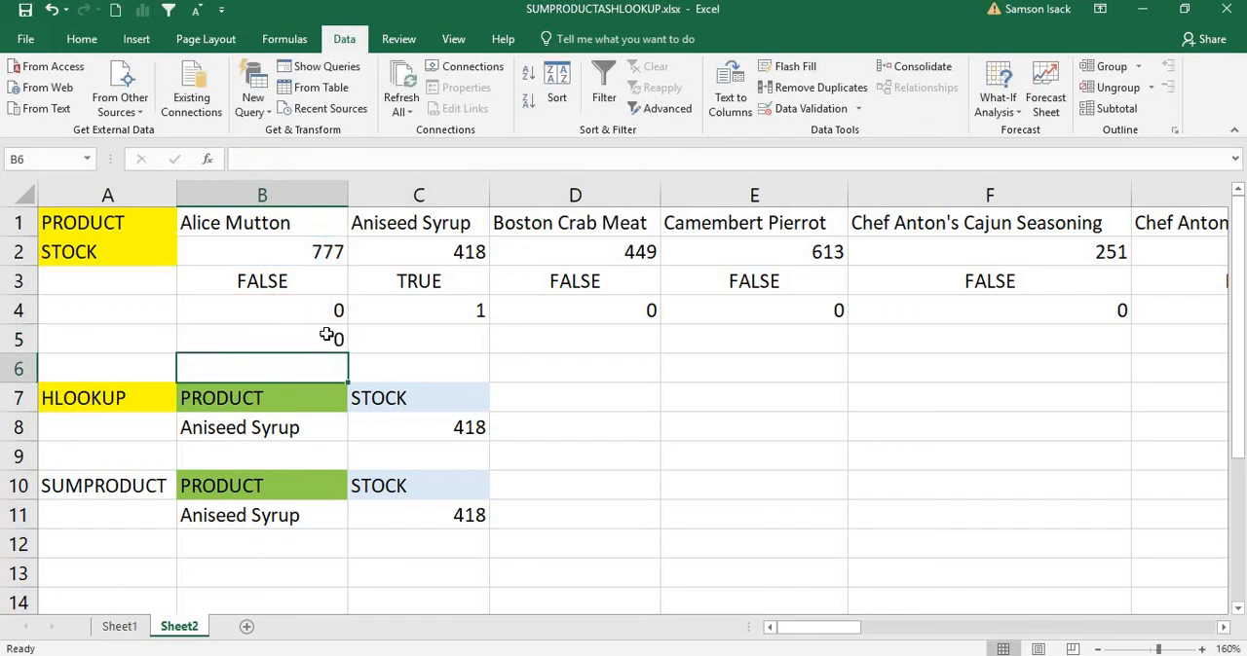
Step: Fill the multiplication formula from B5 across to E5 and inspect the copied formulas
click(331, 336)
drag(348, 351, 734, 360)
click(462, 336)
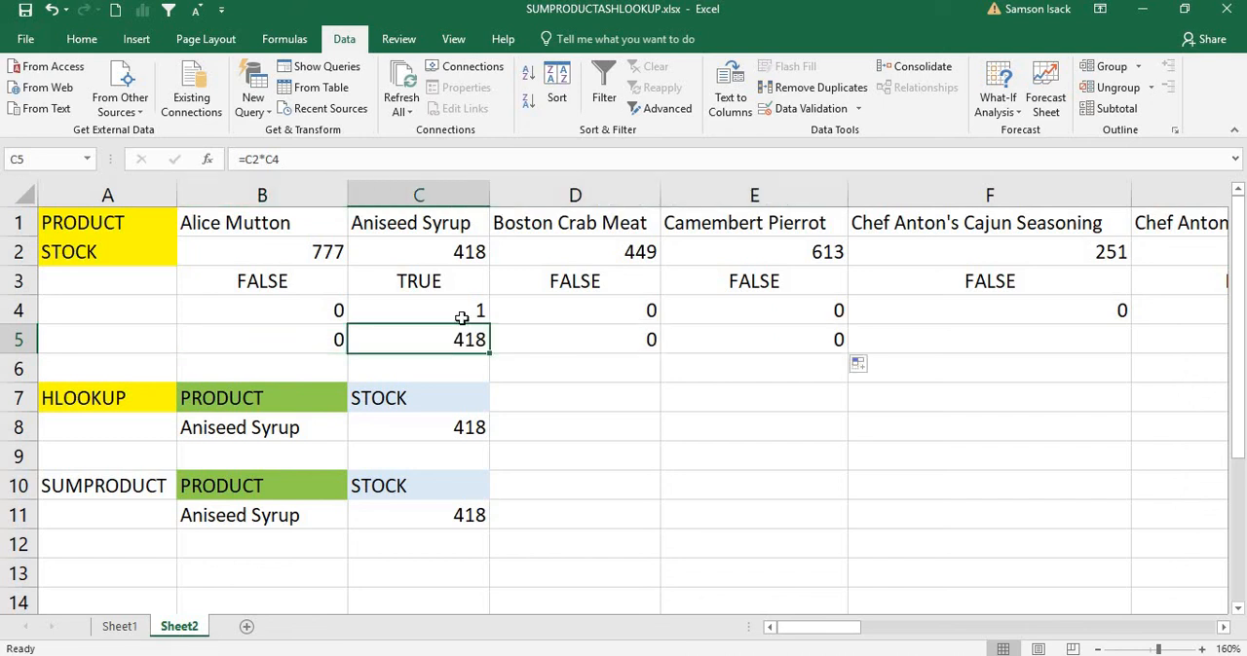
click(468, 252)
click(447, 341)
click(659, 343)
click(753, 342)
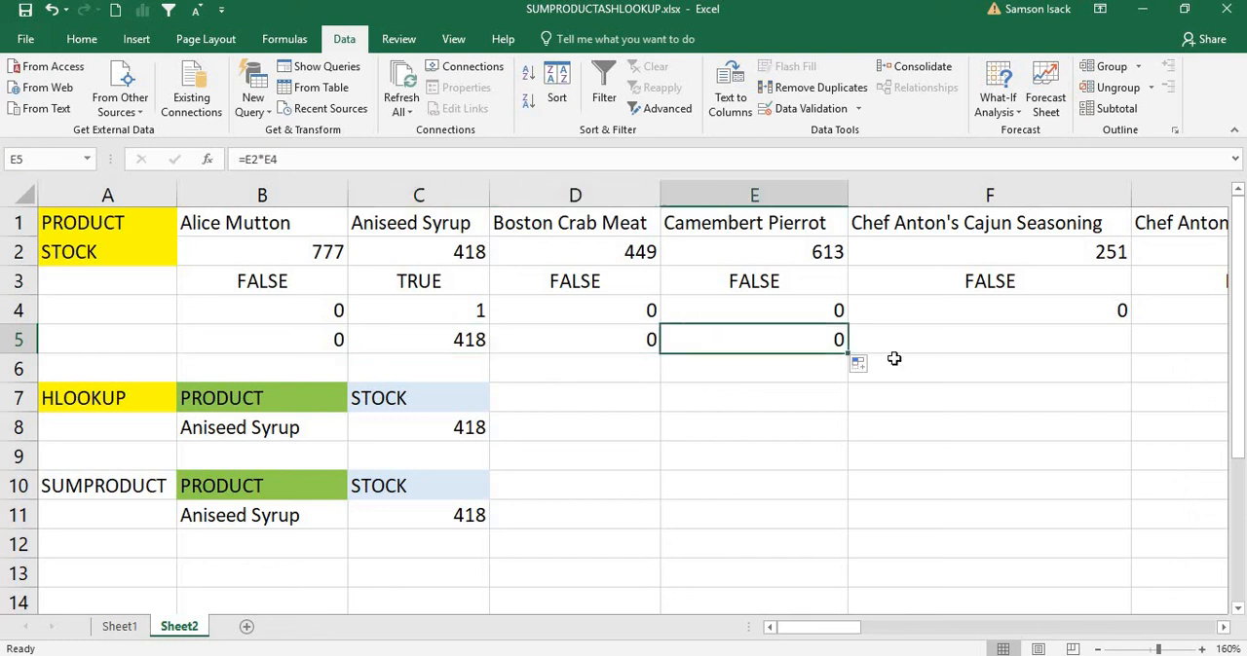
click(280, 337)
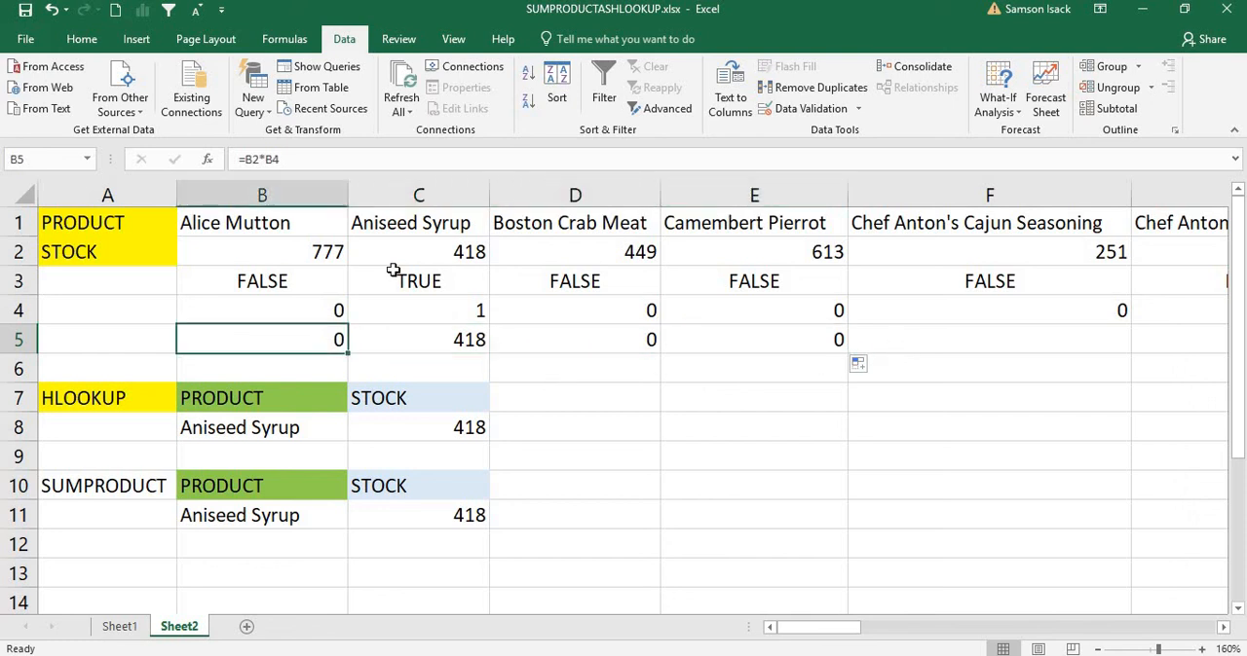
click(294, 227)
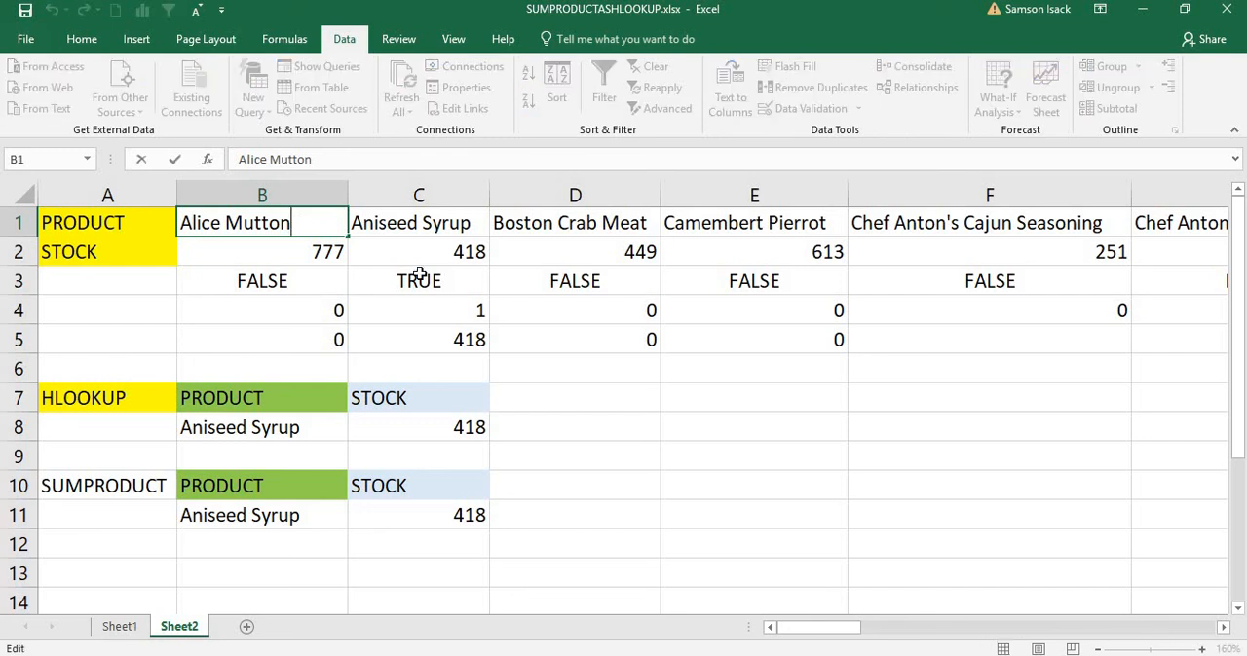
Step: Fill the multiplication formula from B5 across all the products to Z5
click(314, 341)
drag(357, 354, 1141, 344)
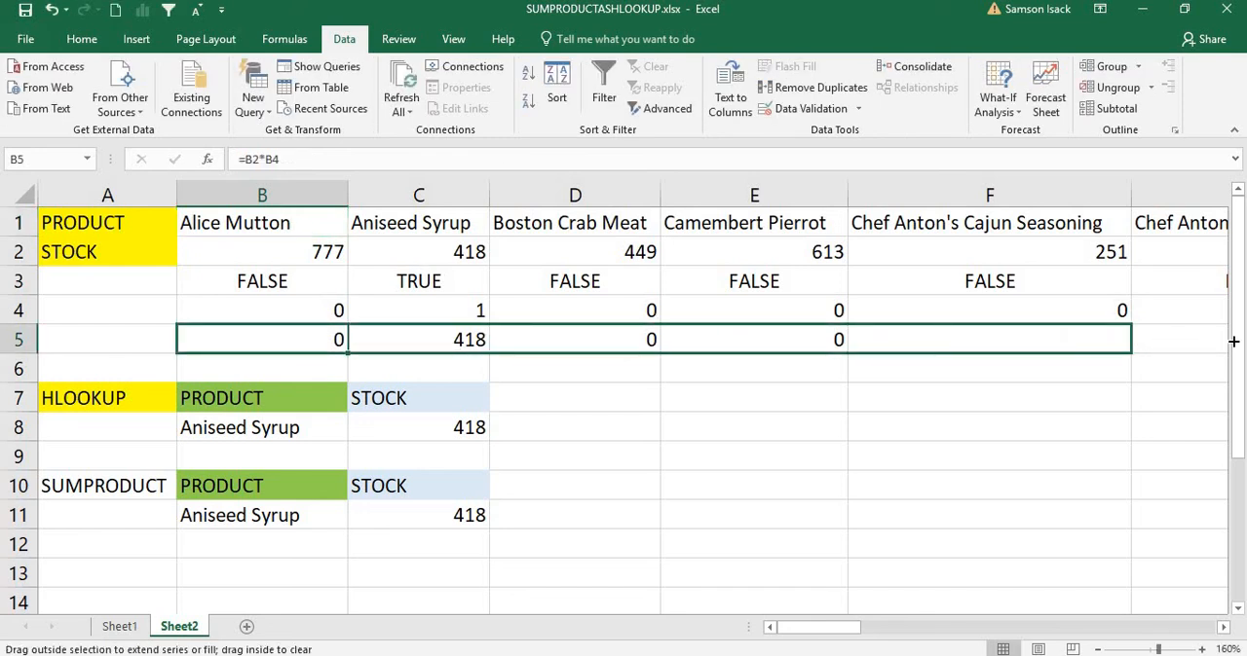
drag(1234, 341, 1021, 337)
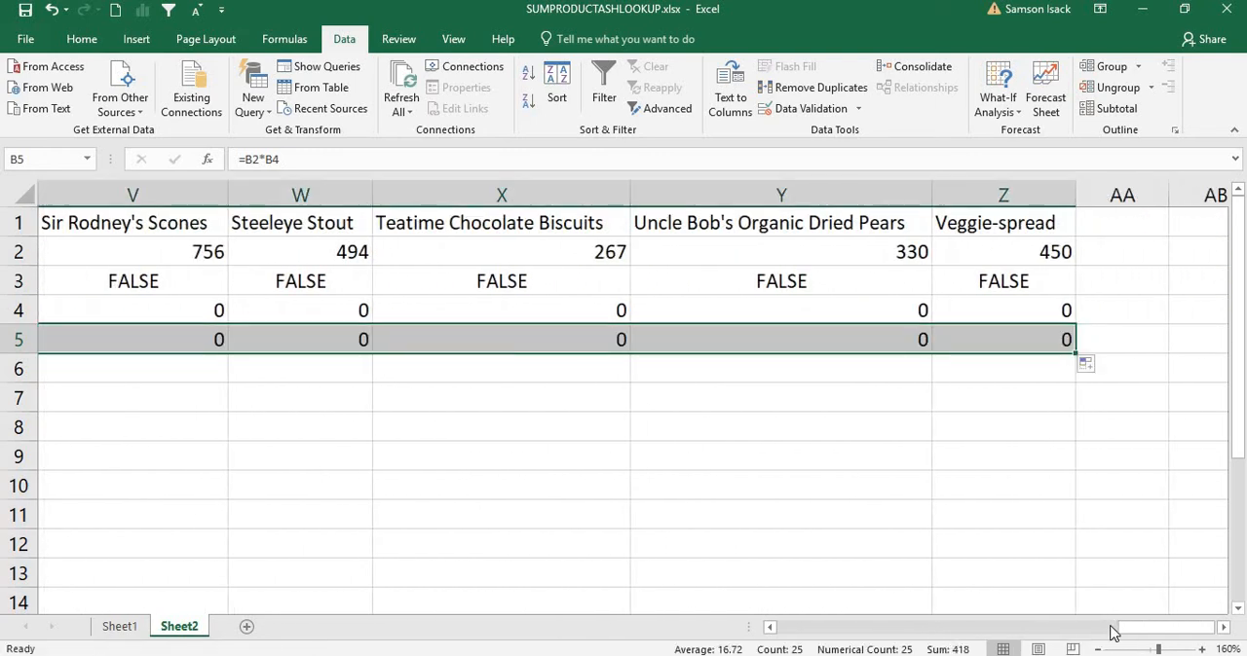
drag(1053, 628, 752, 601)
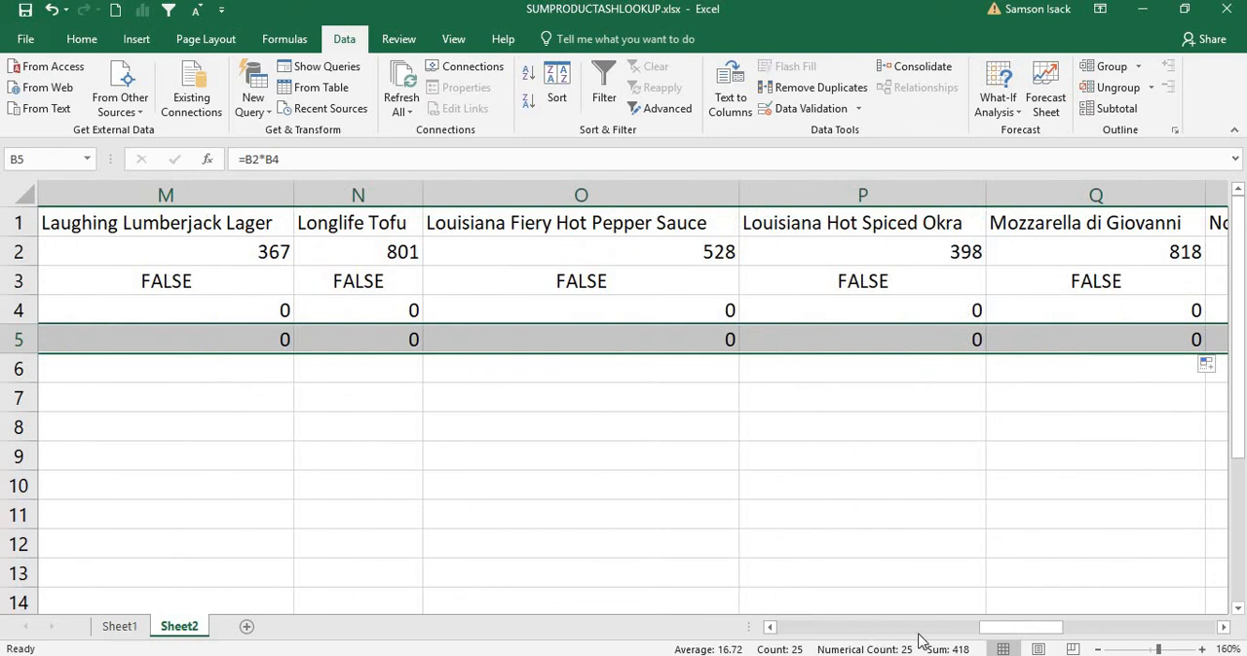
drag(913, 632, 722, 642)
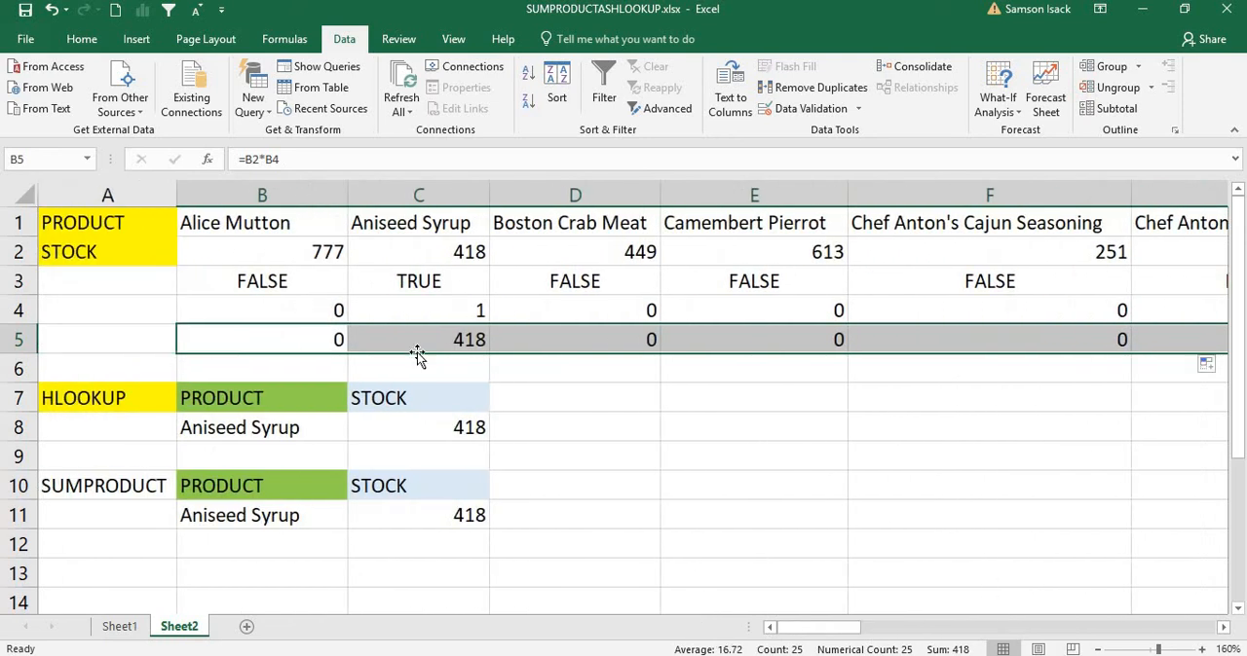
click(453, 339)
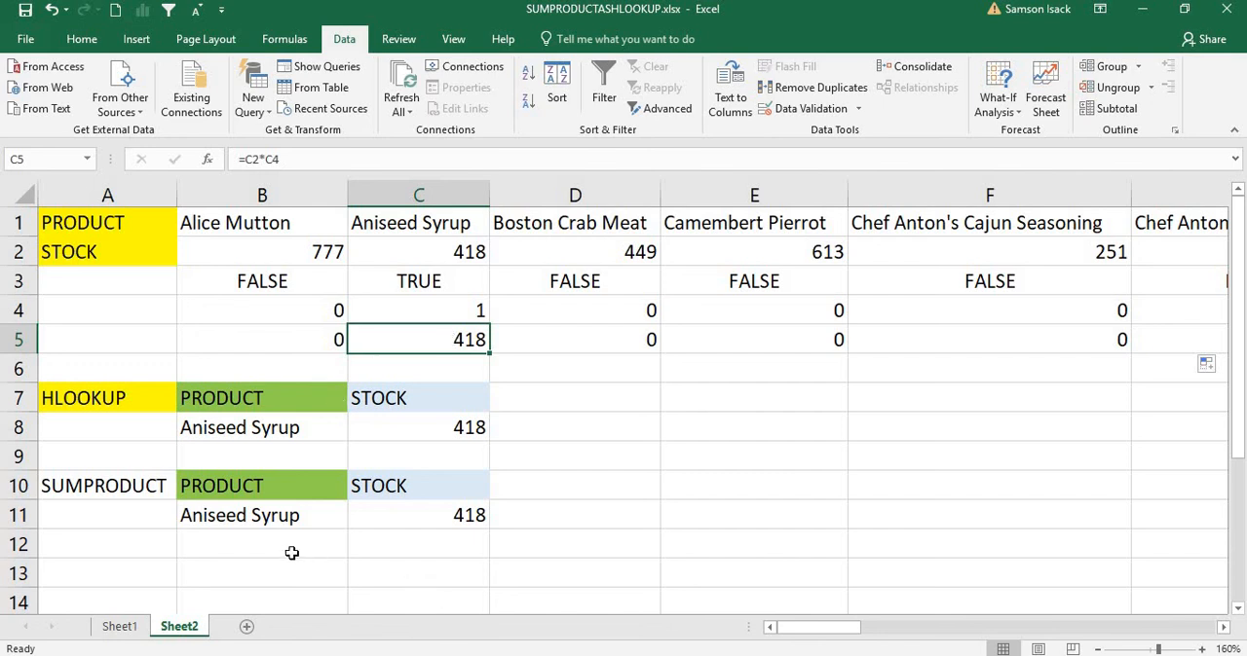
Step: Replace the SUMPRODUCT lookup product in B11 with a copy of Alice Mutton from B1
click(317, 514)
click(276, 222)
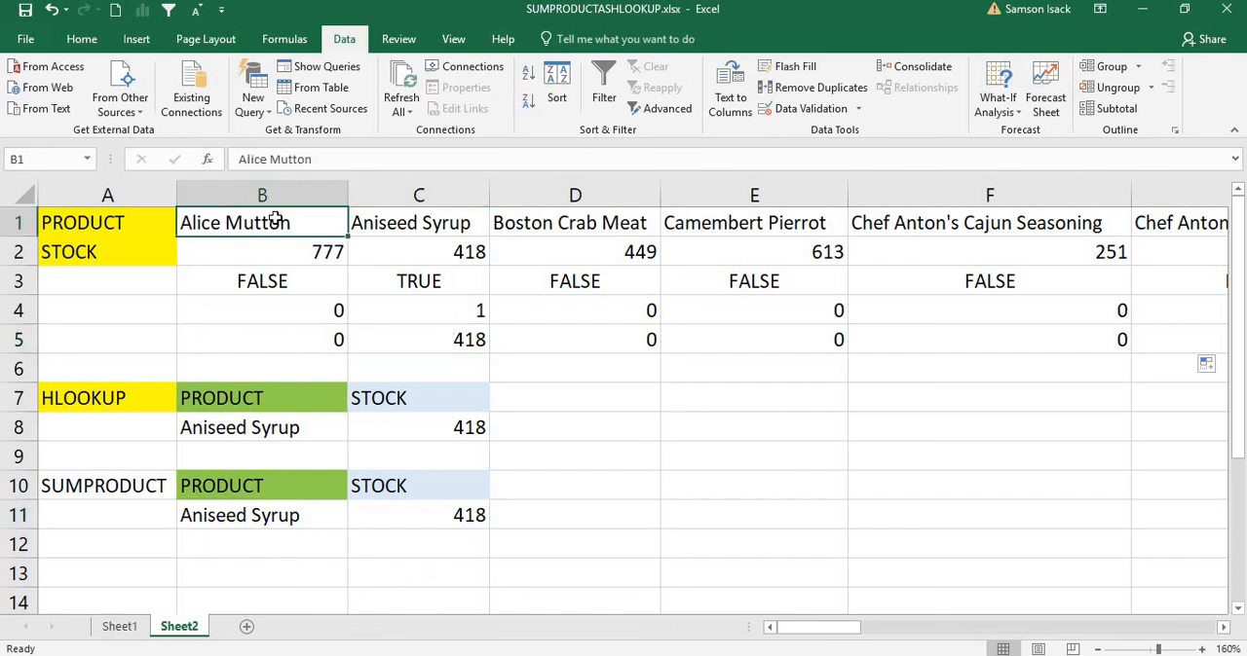
right_click(276, 222)
click(286, 250)
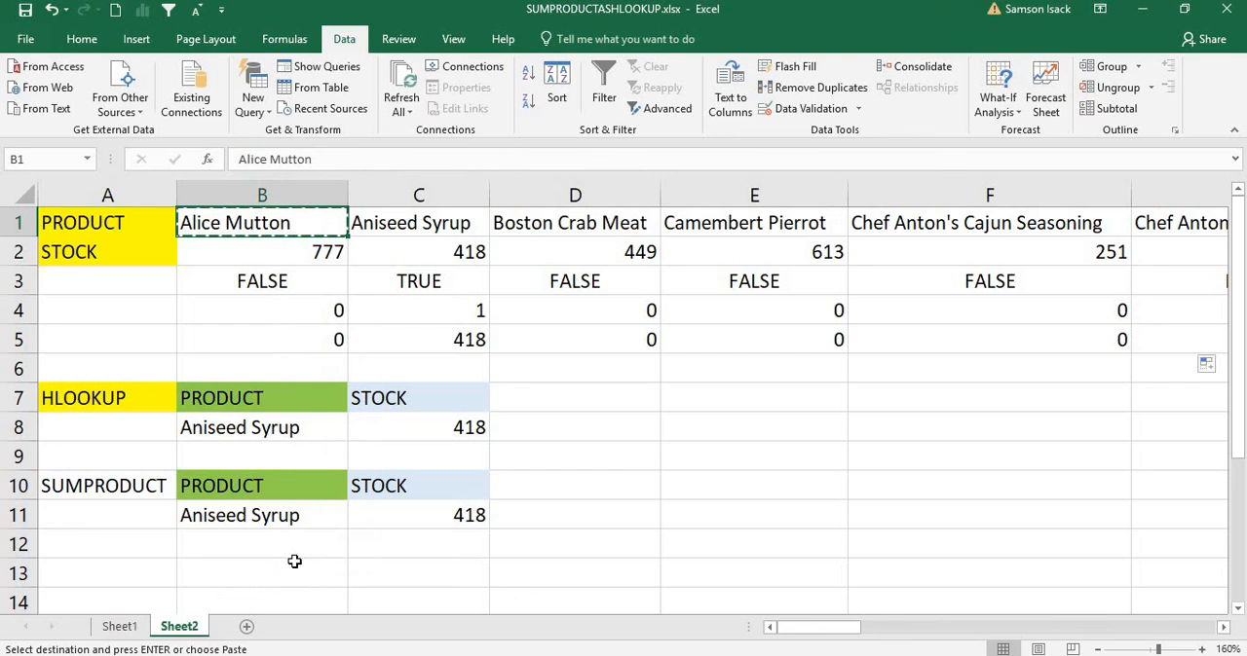
click(327, 518)
right_click(327, 518)
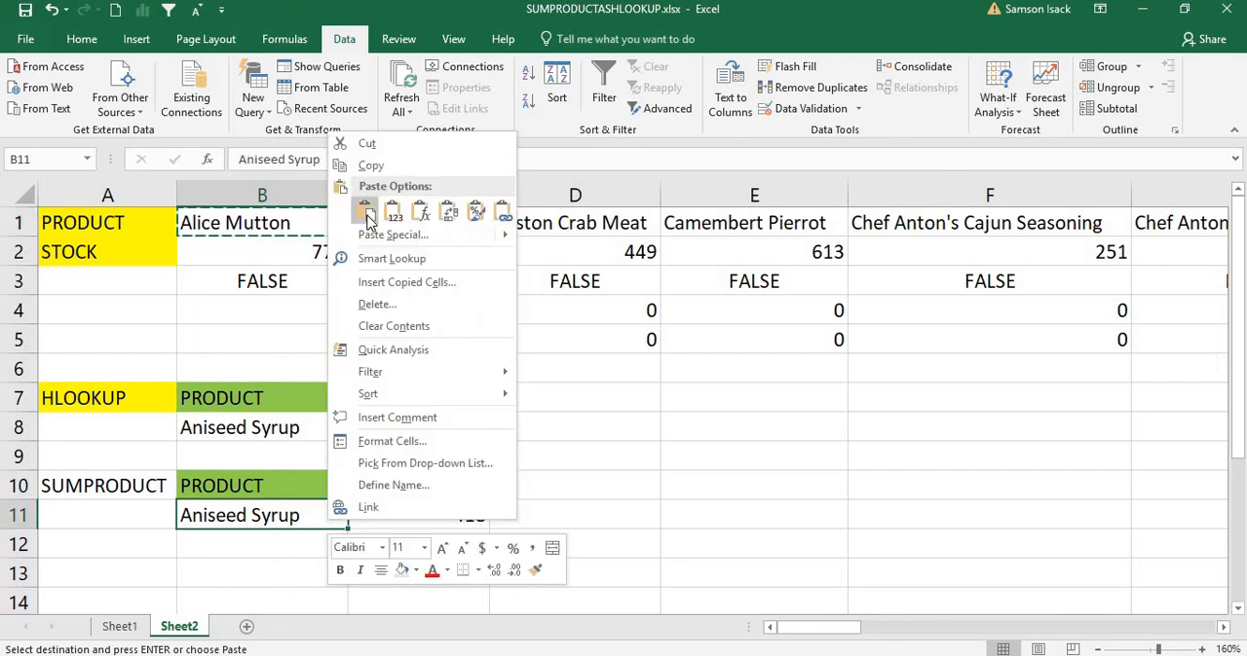
click(366, 214)
click(417, 514)
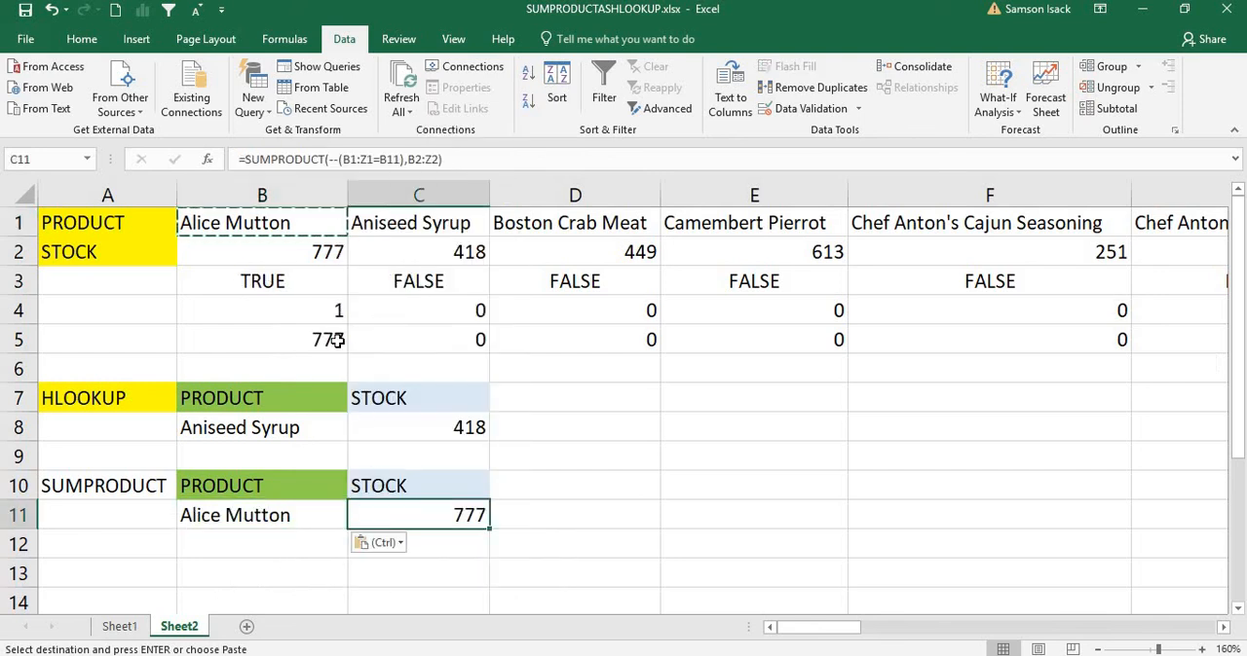
click(331, 310)
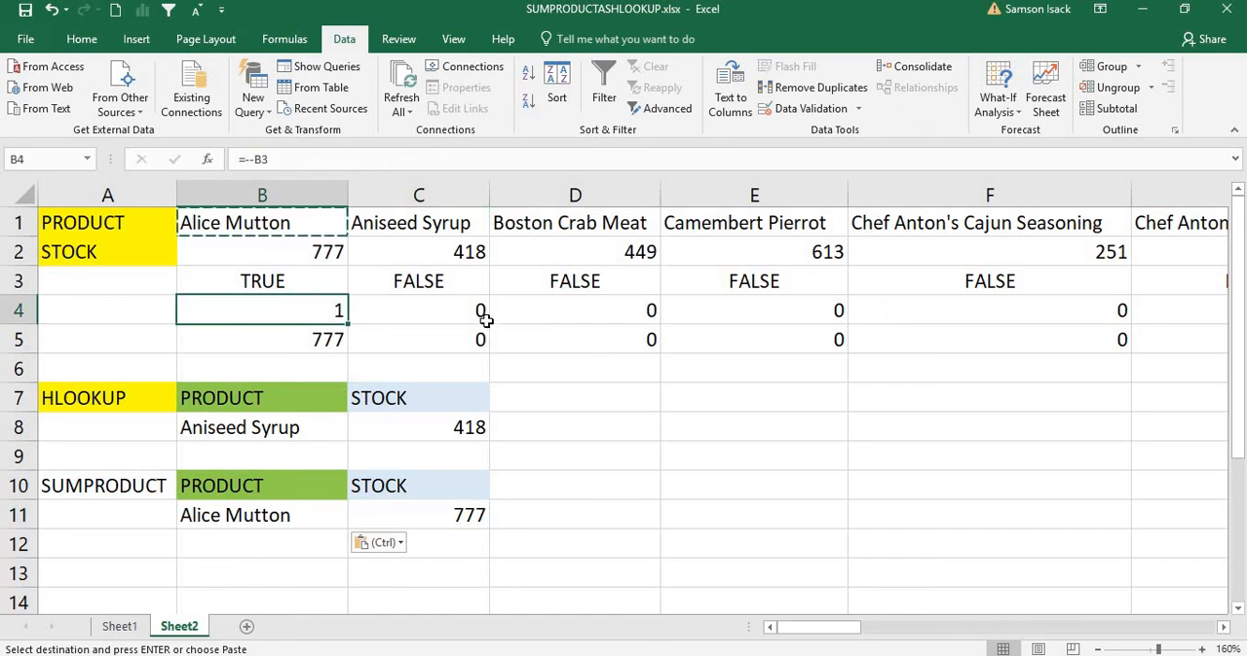
click(368, 326)
click(320, 340)
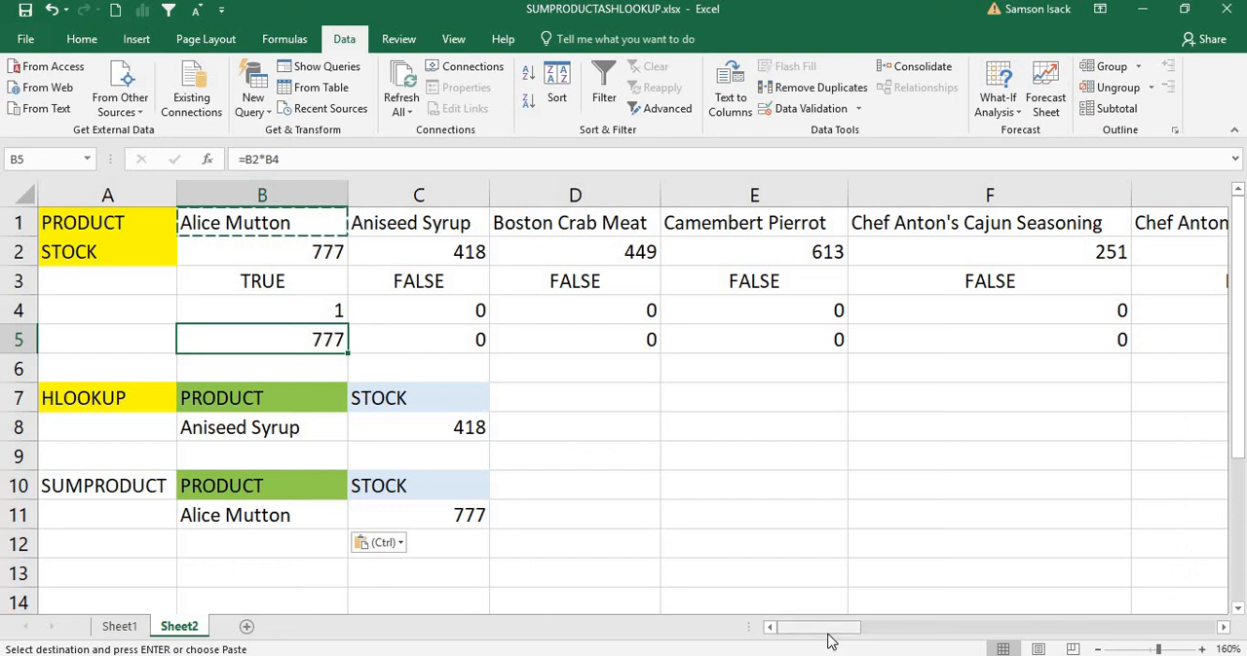
Step: Enter =SUM(B5:Z5) in AA5 to total the multiplied row, and compare it with the SUMPRODUCT formula in C11
drag(829, 629, 1136, 628)
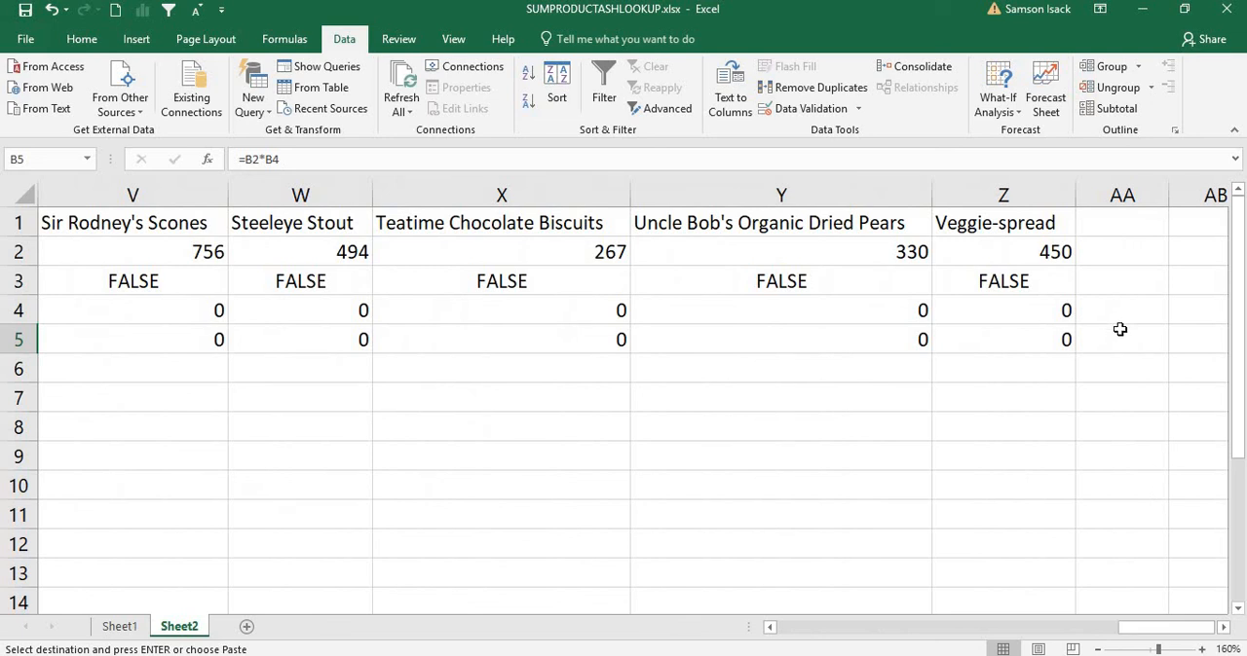
click(1104, 334)
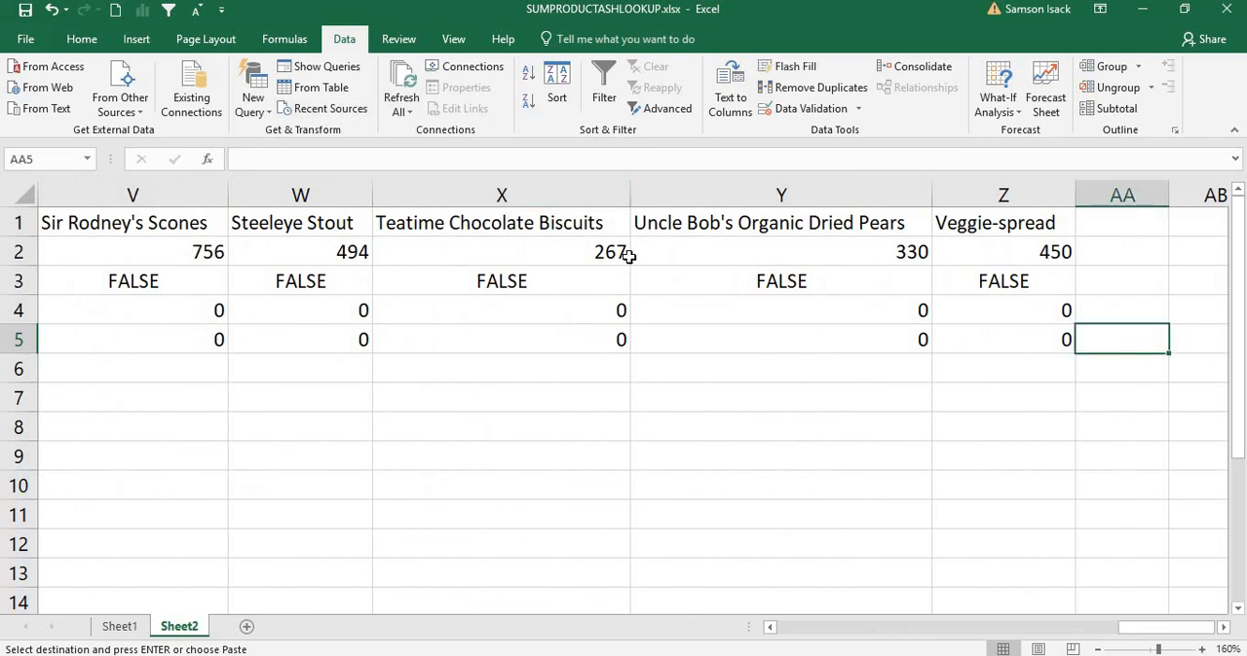
text(=sum)
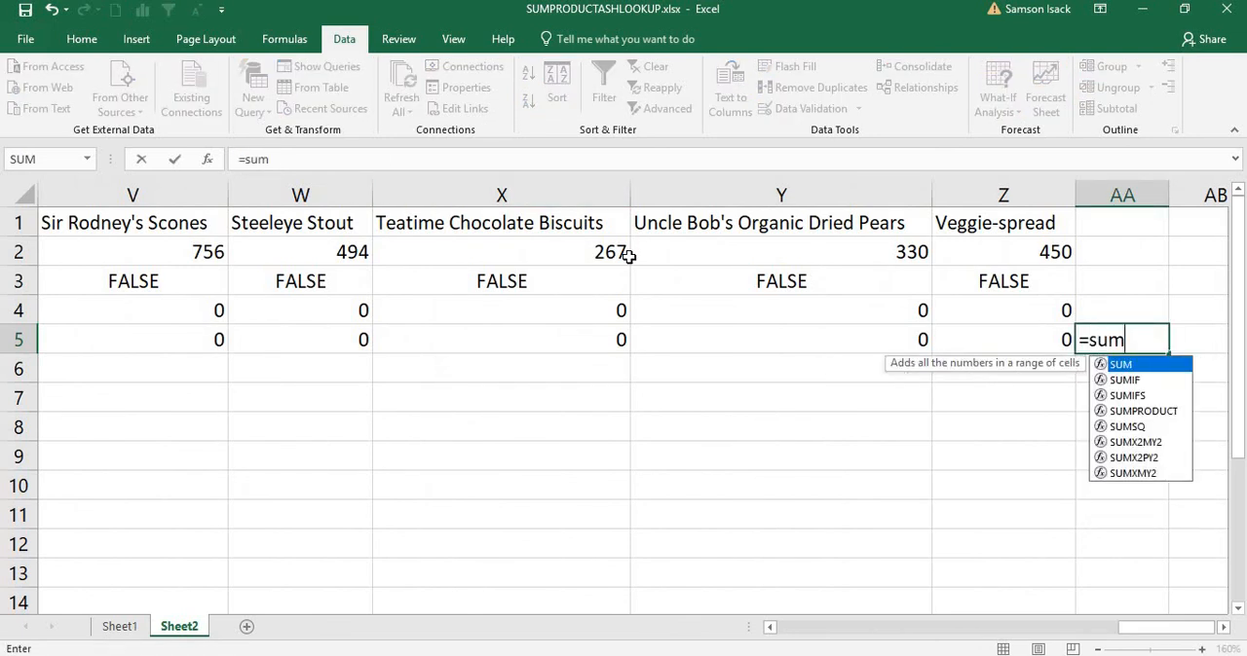
text(()
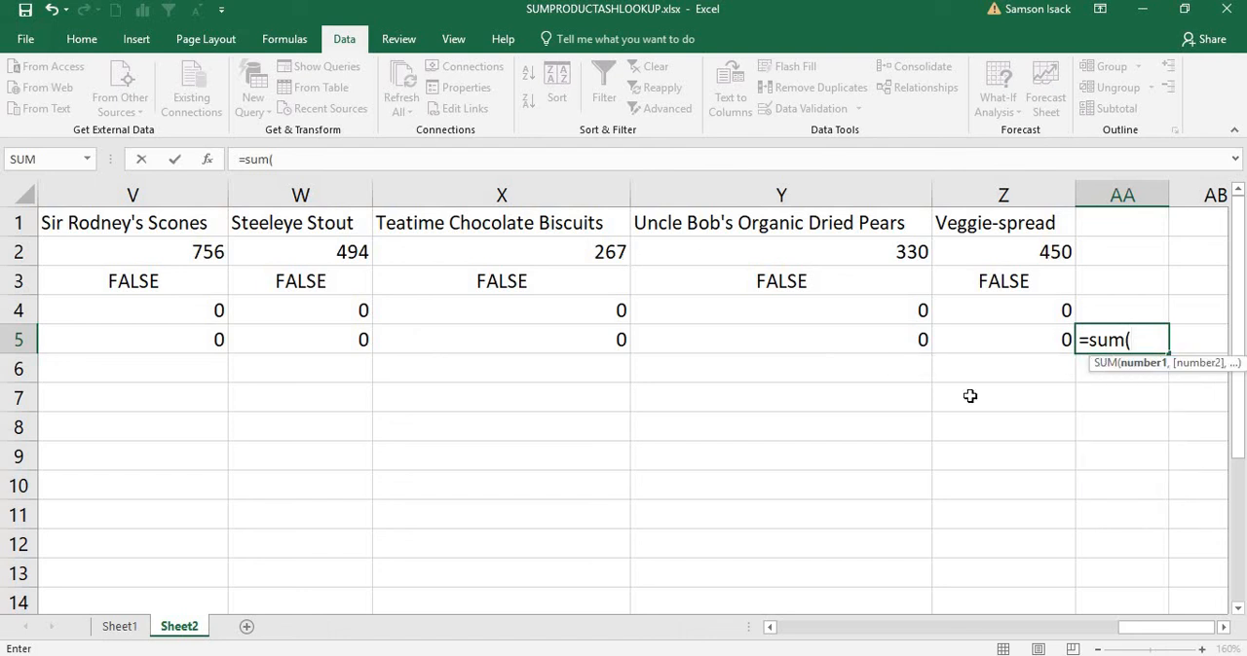
drag(1029, 329, 278, 340)
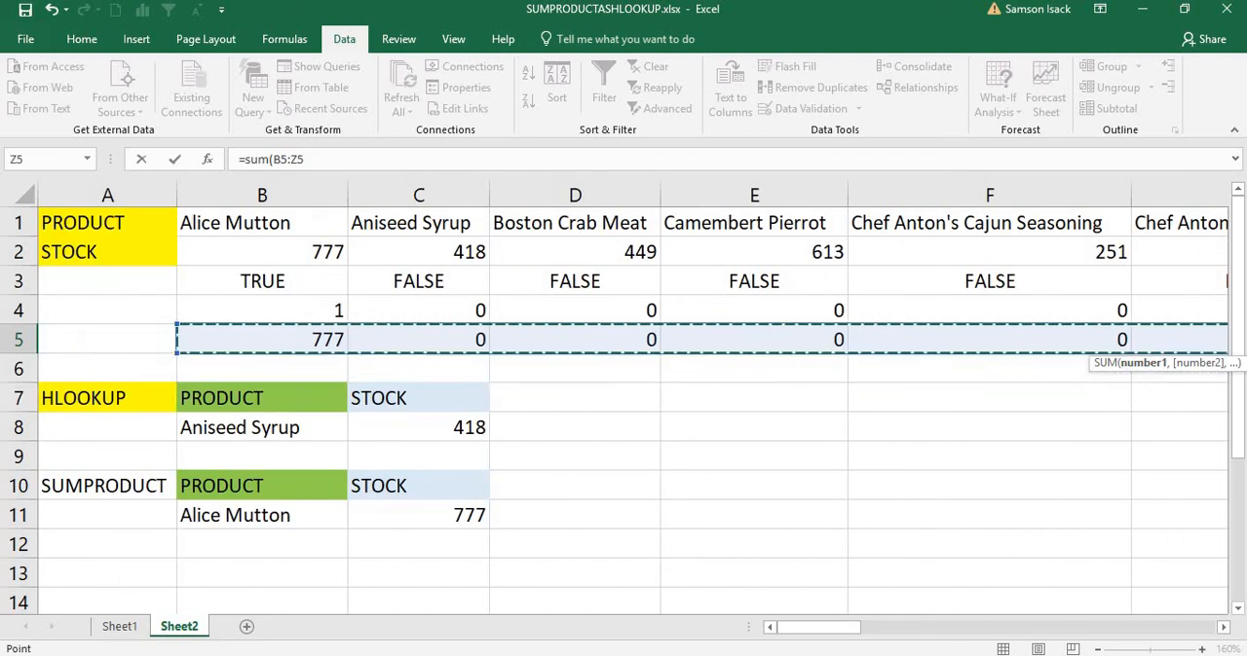
drag(836, 635, 1169, 633)
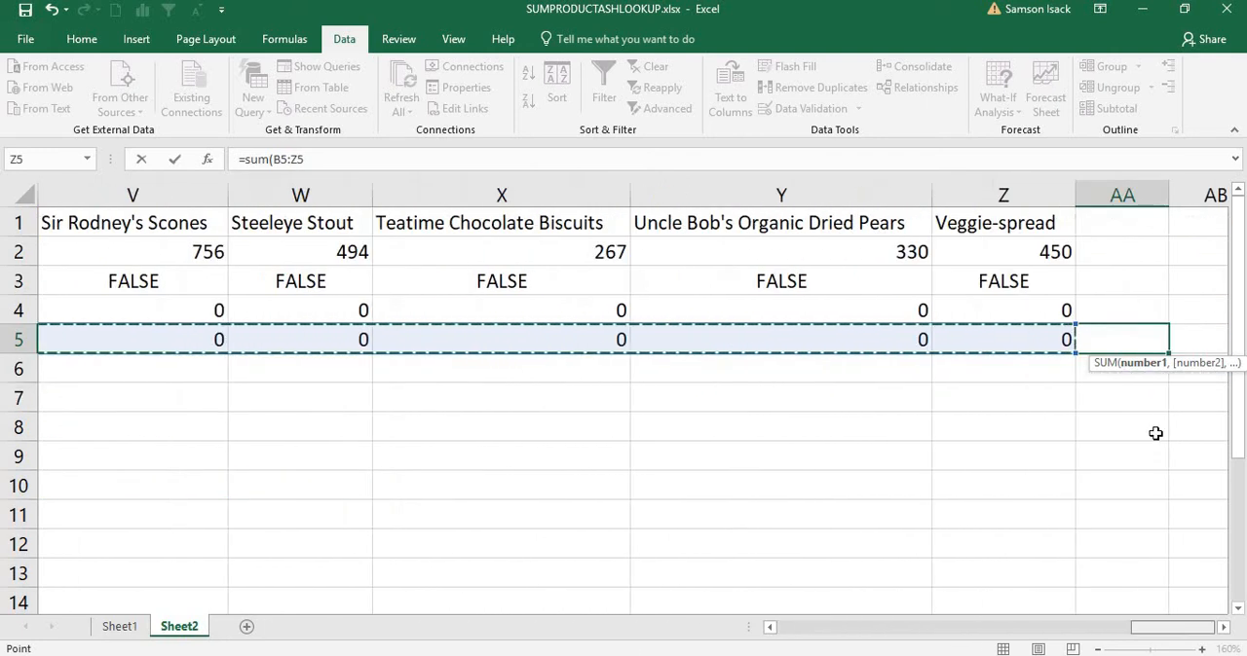
text())
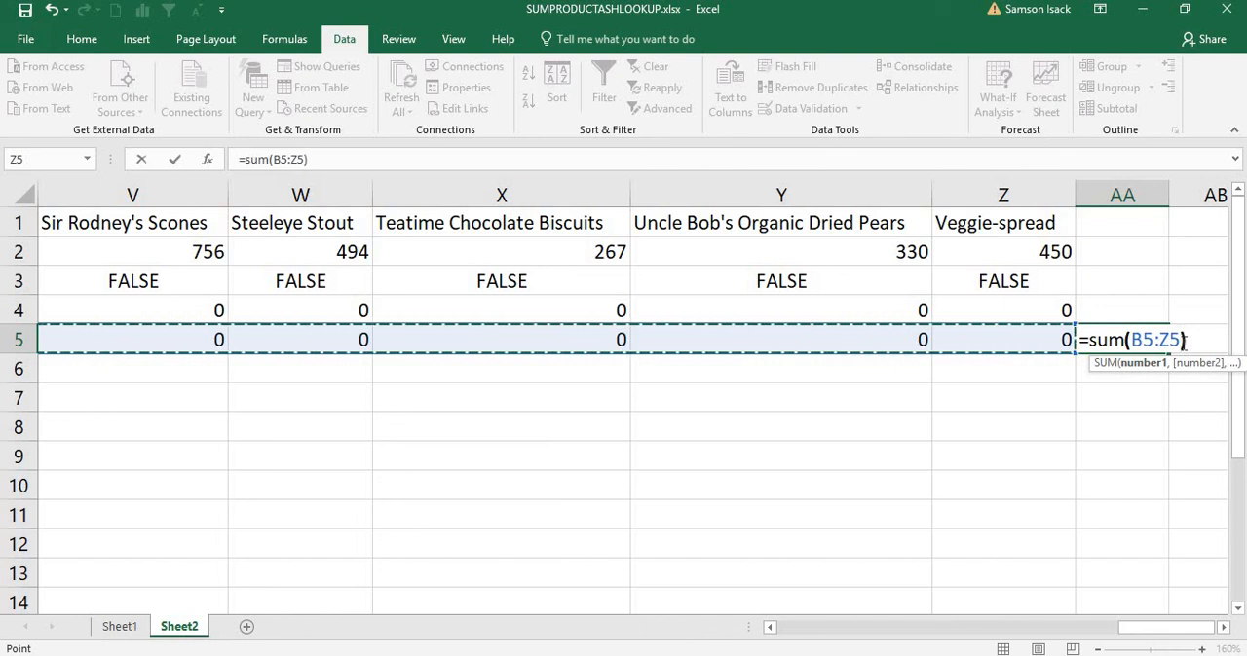
key(Return)
click(1159, 341)
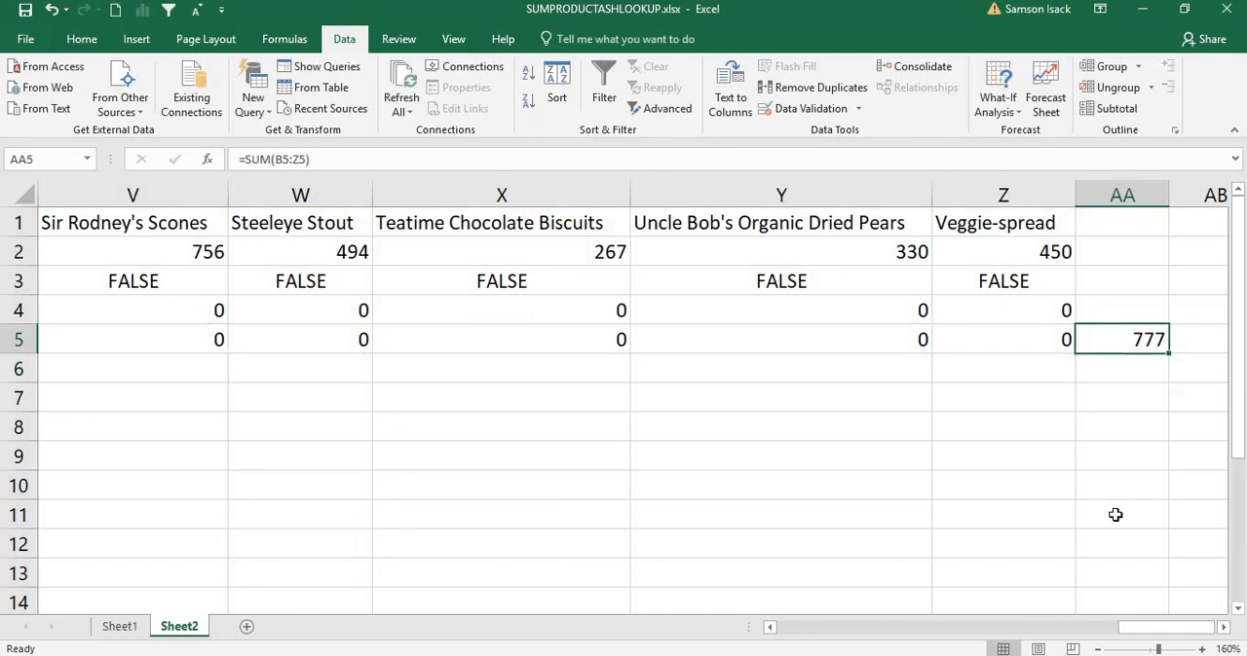
drag(1071, 635, 769, 634)
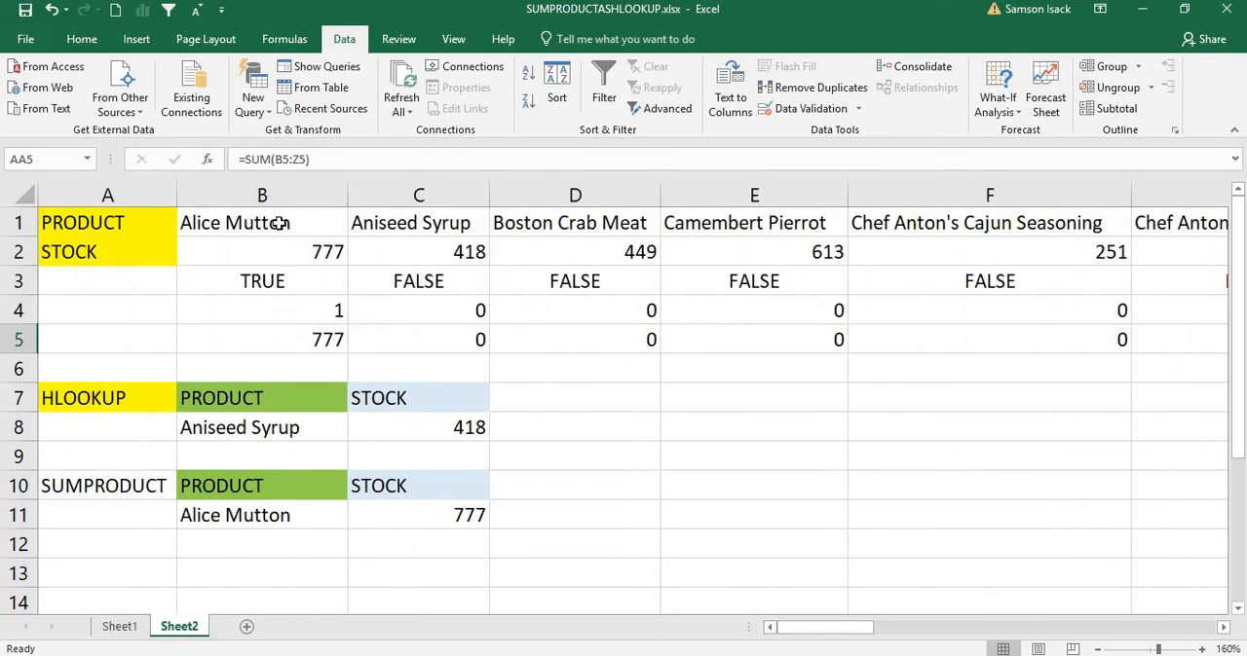
click(331, 223)
click(458, 520)
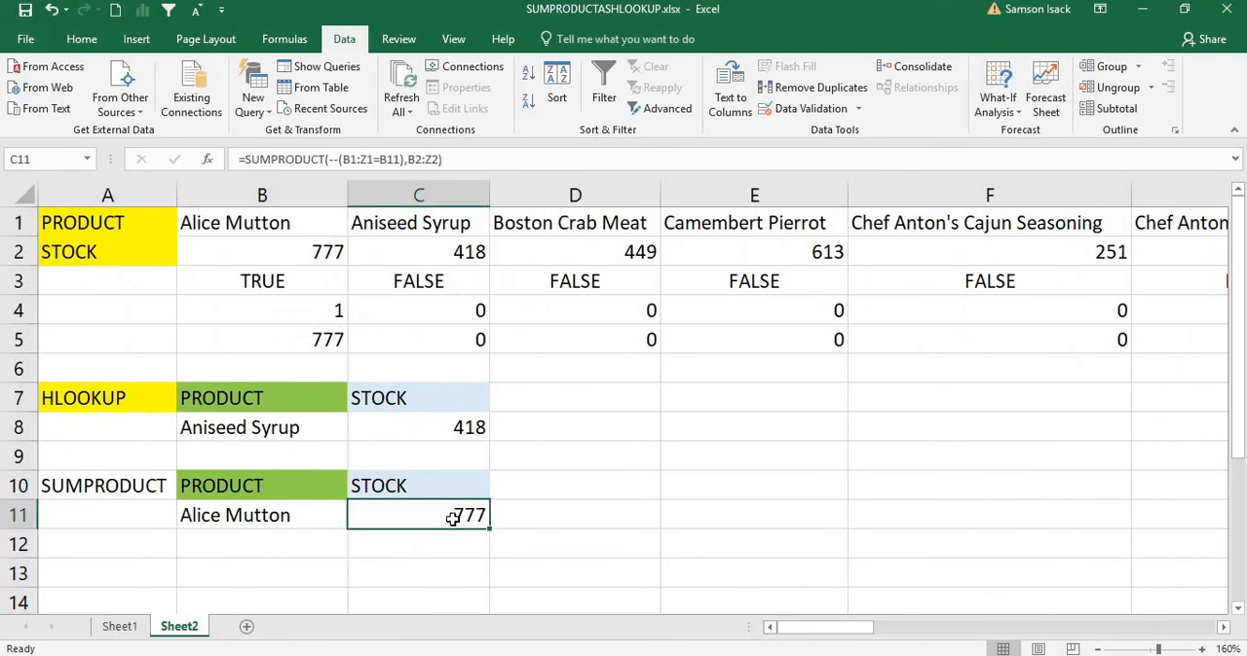